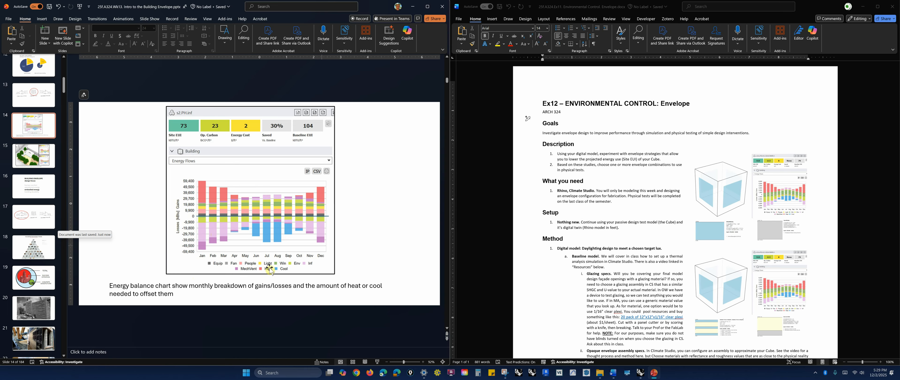
# - Review the Ex12 Environmental Control: Envelope handout down to its Method section, then put it away to reveal the Rhino model
pyautogui.press('ctrl')
pyautogui.press('ctrl')
pyautogui.press('ctrl')
pyautogui.scroll(-5, 649, 178)
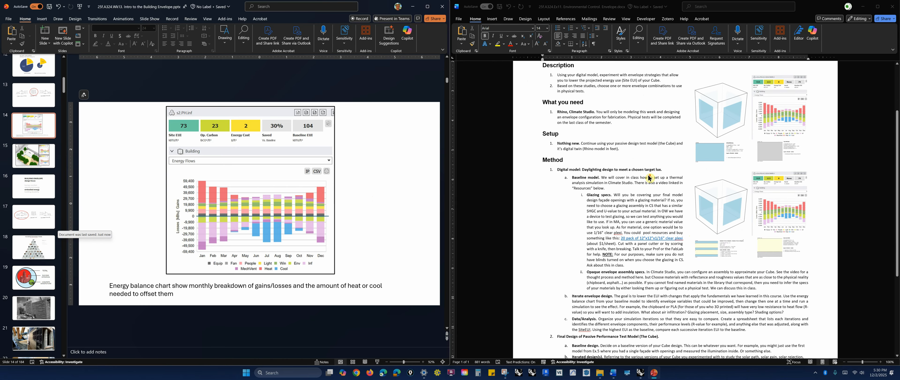
pyautogui.scroll(3, 649, 178)
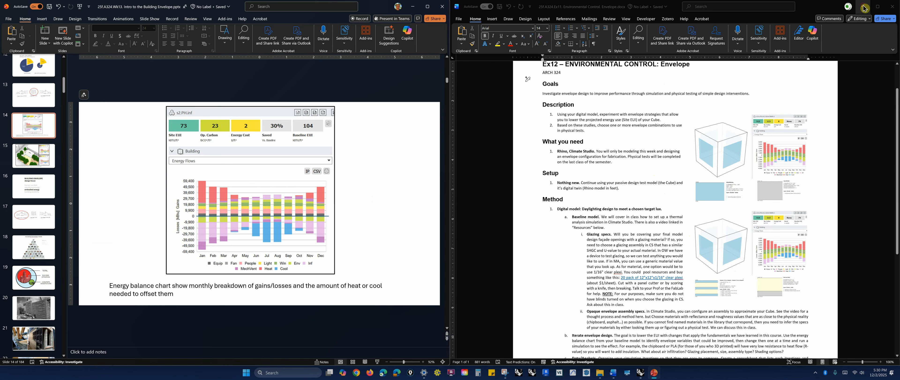
pyautogui.click(863, 8)
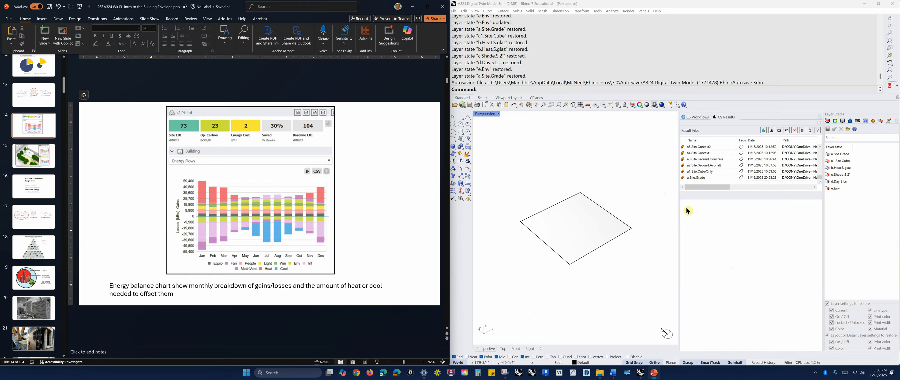
# - Collapse the Site, massing, Ex11.Daylighting and Ex12.Envelope groups in the model's layer list
pyautogui.click(827, 121)
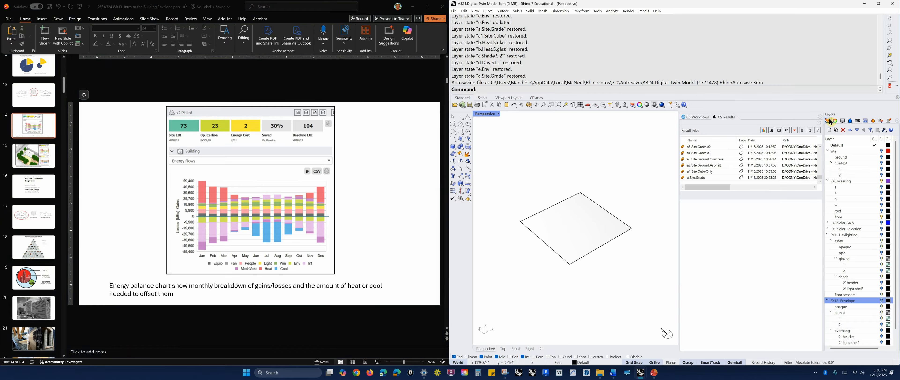
pyautogui.click(827, 151)
pyautogui.click(826, 157)
pyautogui.click(827, 174)
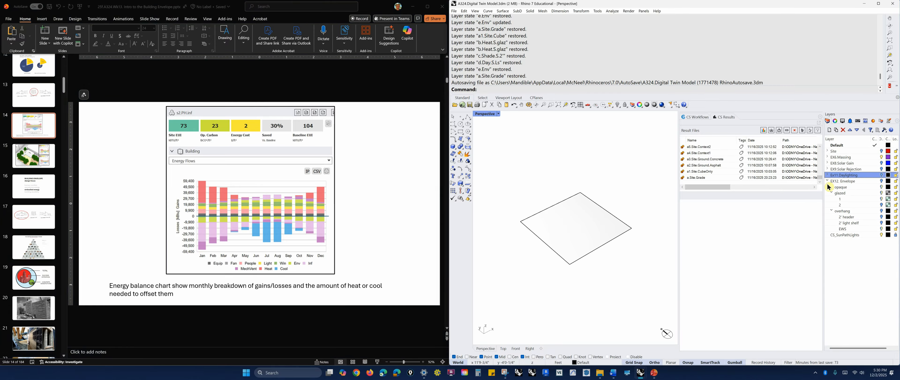
pyautogui.click(828, 182)
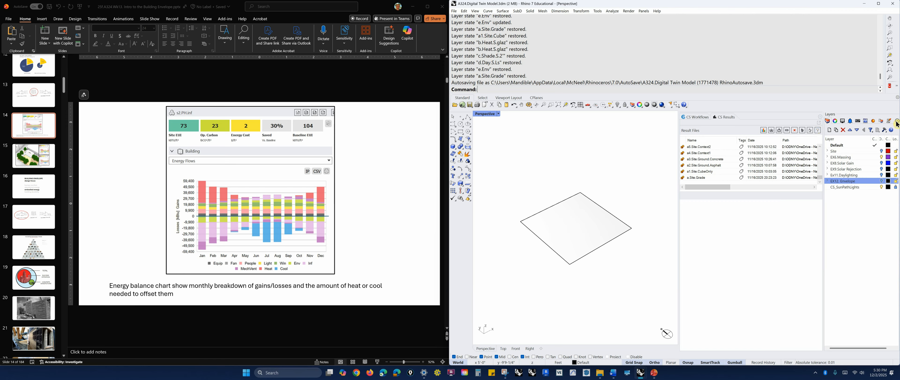
# - Restore the a.Site.Grade and a1.Site.Cube layer states one after the other, loading the a.Site.Grade and a1.Site.CubeOnly solar exposure results
pyautogui.click(897, 122)
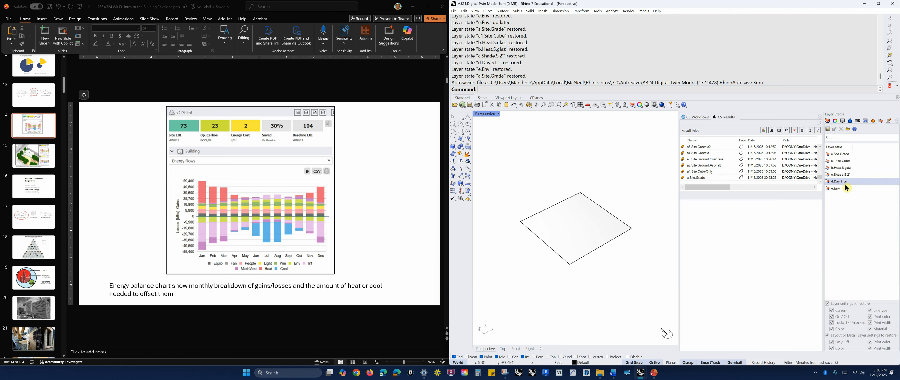
pyautogui.doubleClick(842, 155)
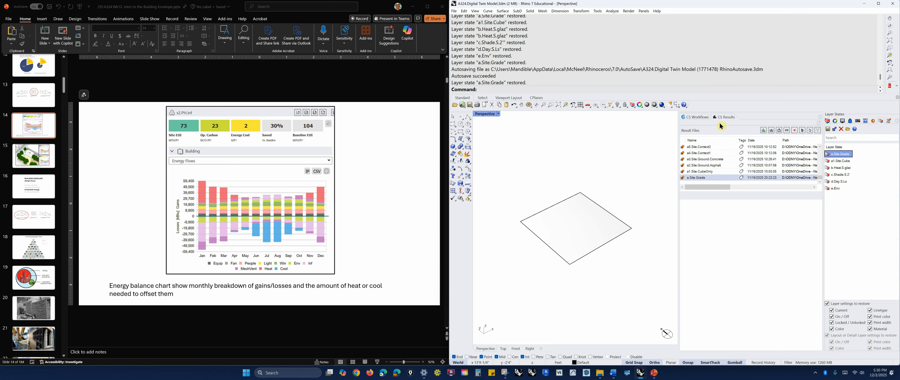
pyautogui.click(704, 177)
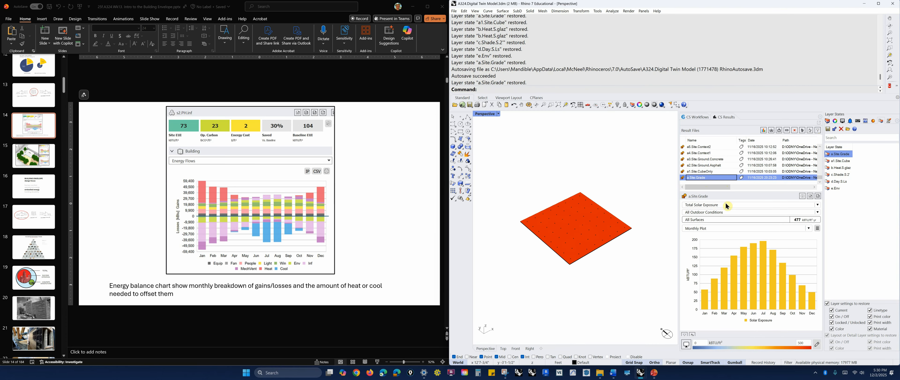
pyautogui.moveTo(569, 229)
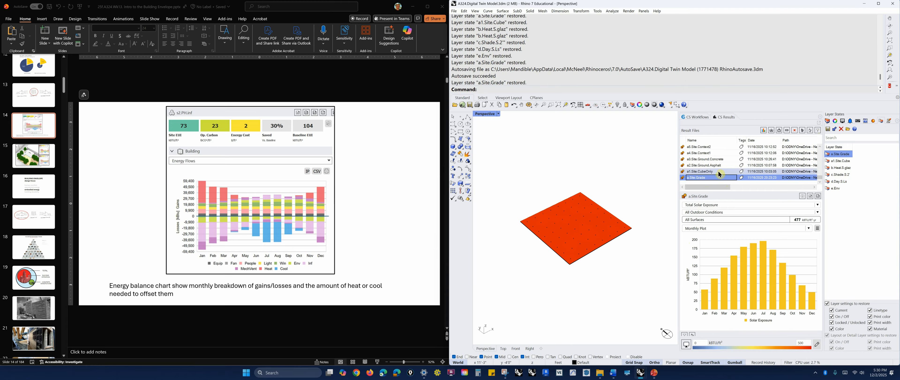
pyautogui.click(838, 161)
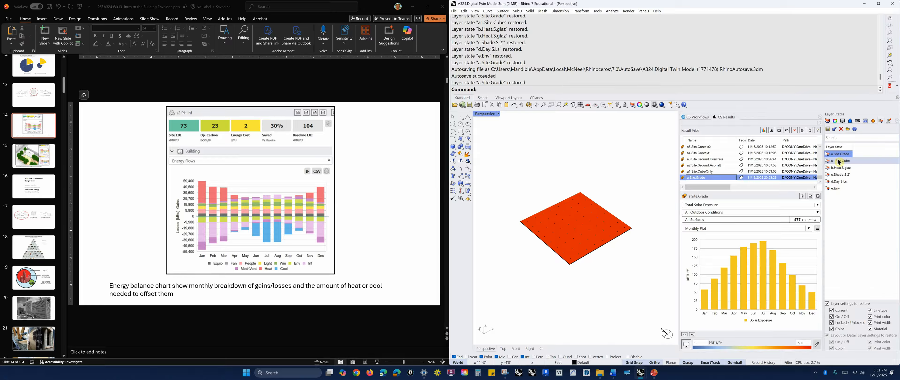
pyautogui.click(705, 171)
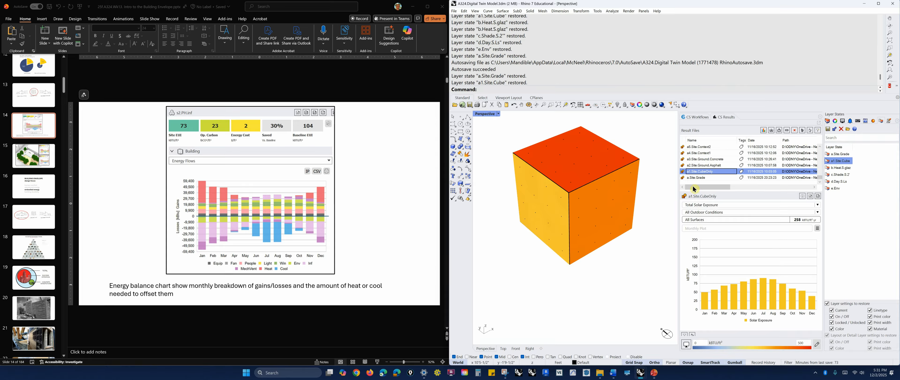
# - Turn on the Site layer with its Ground and second Context sublayers to show the surroundings around the cube
pyautogui.click(827, 121)
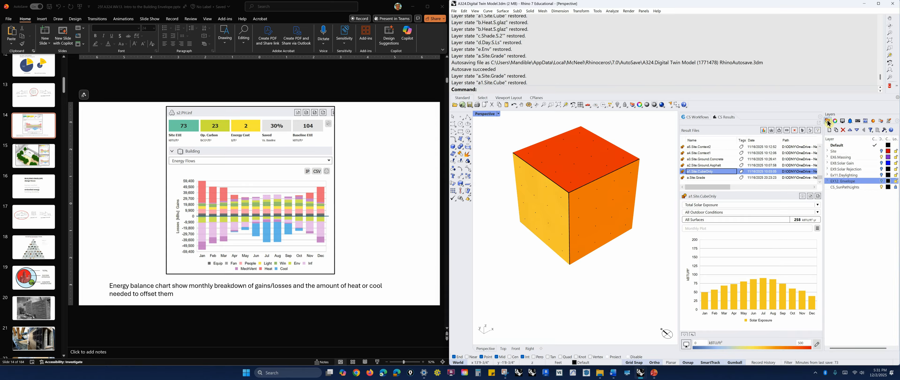
pyautogui.click(881, 151)
pyautogui.click(827, 150)
pyautogui.scroll(-6, 591, 192)
pyautogui.scroll(-5, 591, 193)
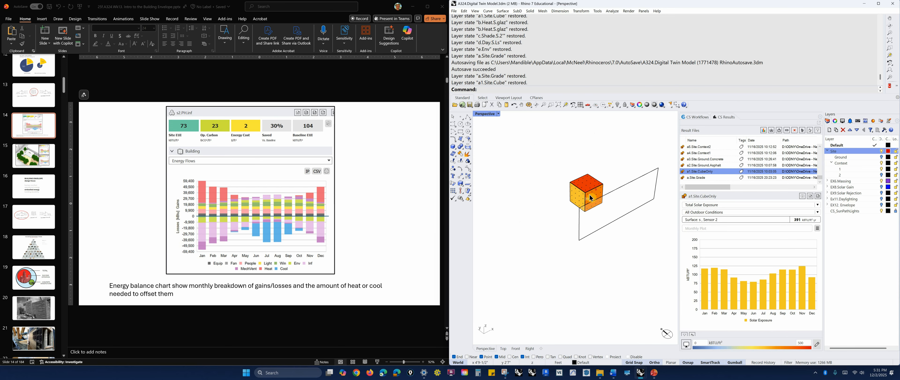
pyautogui.moveTo(595, 219); pyautogui.dragTo(644, 196, button='right')
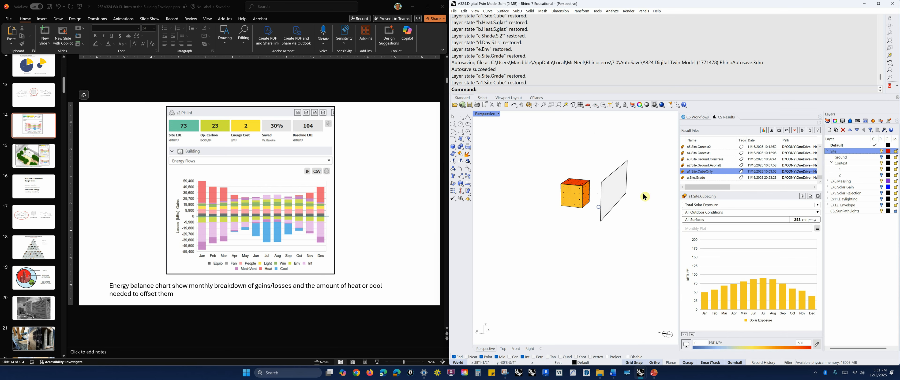
pyautogui.click(881, 175)
pyautogui.moveTo(644, 224)
pyautogui.mouseDown(button='right')
pyautogui.moveTo(653, 228)
pyautogui.moveTo(638, 227)
pyautogui.mouseUp(button='right')
pyautogui.scroll(4, 590, 198)
pyautogui.click(882, 157)
pyautogui.moveTo(640, 195)
pyautogui.mouseDown(button='right')
pyautogui.moveTo(631, 202)
pyautogui.moveTo(632, 190)
pyautogui.mouseUp(button='right')
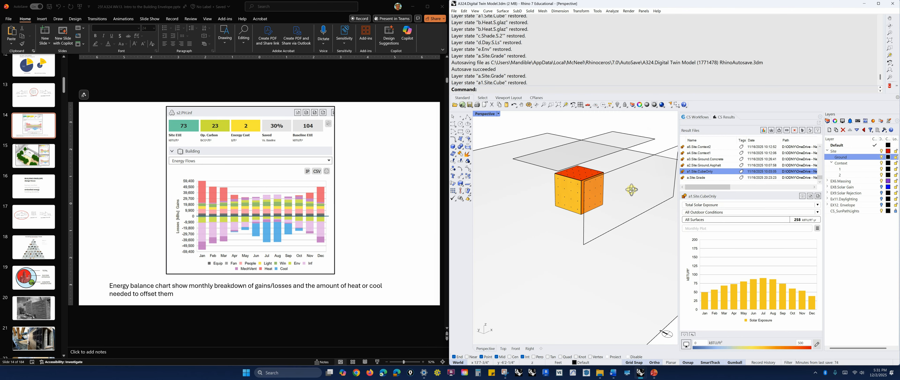
# - Display the a4.Site.Context1 solar exposure result on the cube and enlarge the list of result files
pyautogui.click(705, 152)
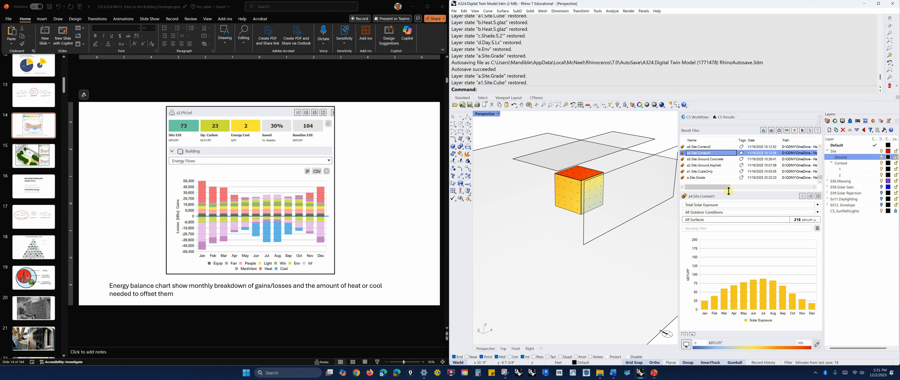
pyautogui.moveTo(734, 192); pyautogui.dragTo(733, 208)
pyautogui.scroll(3, 731, 194)
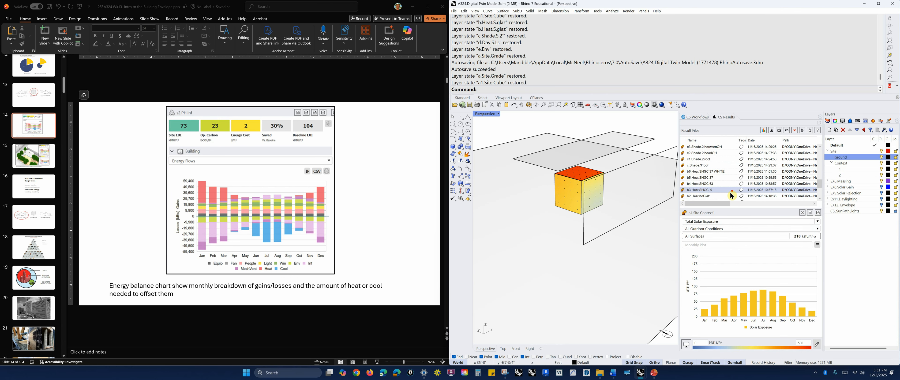
pyautogui.moveTo(636, 217); pyautogui.dragTo(597, 225, button='right')
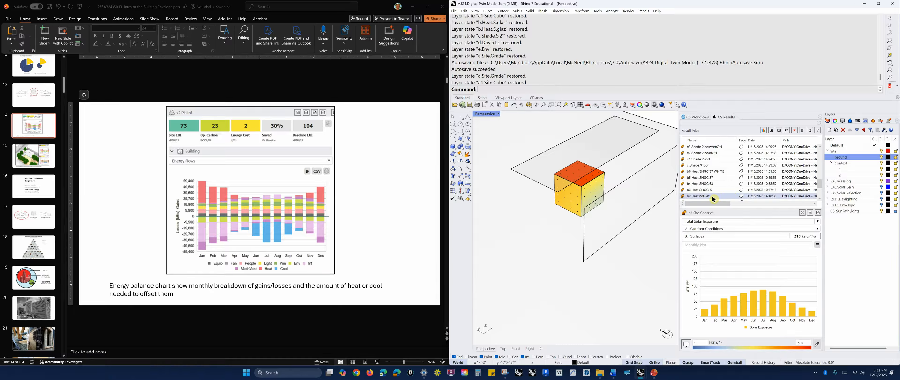
# - Restore the b.Heat.S.glaz layer state and compare the b2.Heat.noGlaz, b3.Heat.SHGC.9 and b4.Heat.SHGC.63 solar exposure results
pyautogui.click(883, 123)
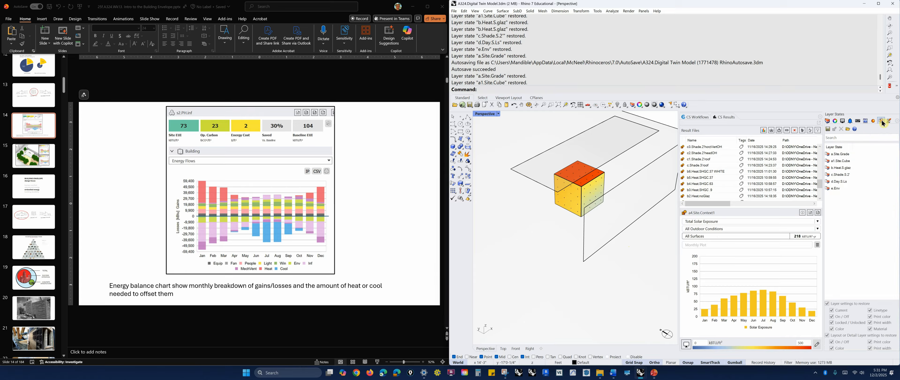
pyautogui.doubleClick(847, 169)
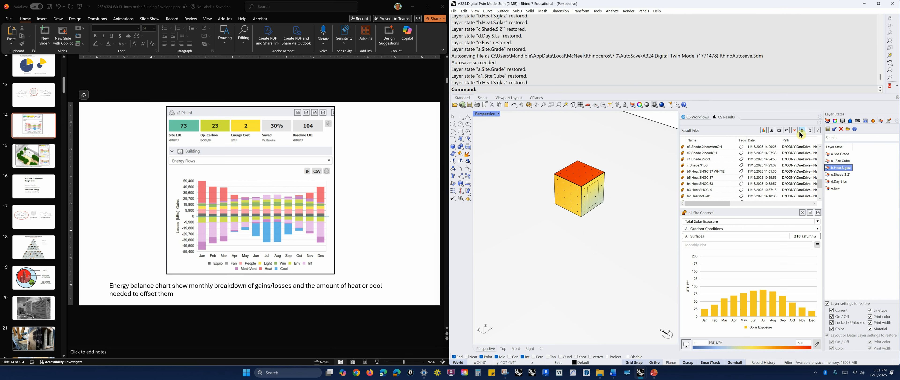
pyautogui.click(707, 195)
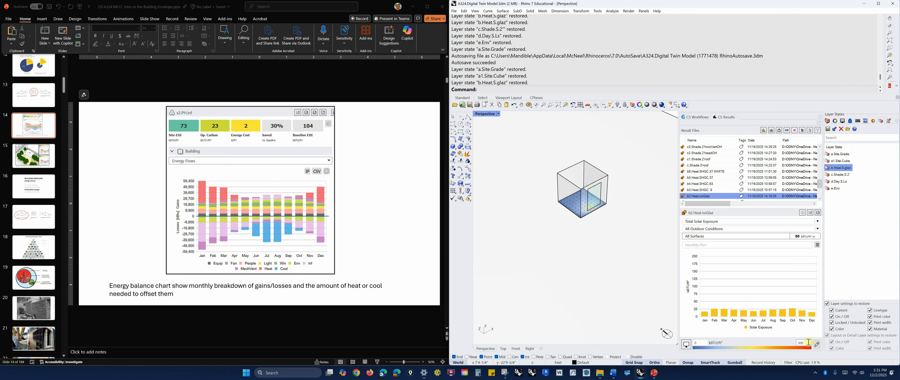
pyautogui.scroll(5, 591, 192)
pyautogui.click(707, 190)
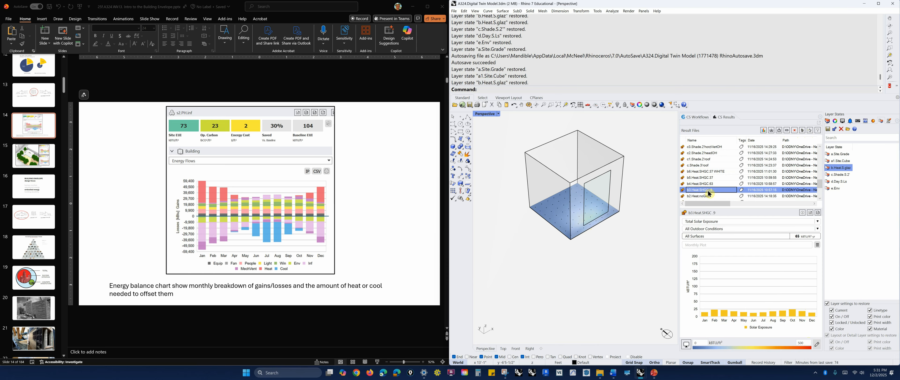
pyautogui.click(709, 185)
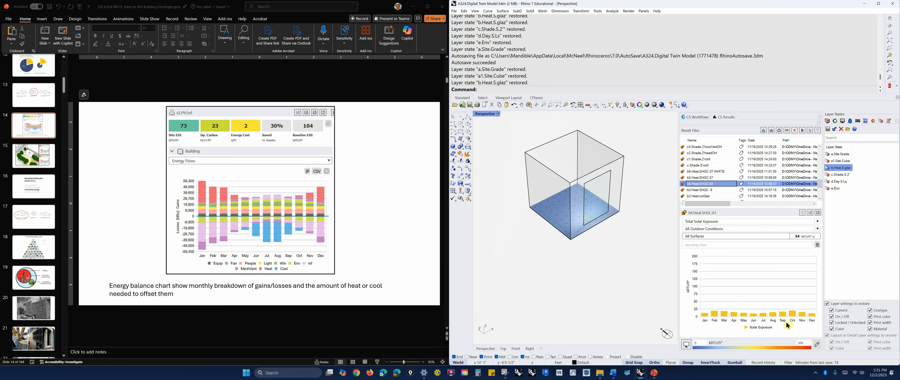
# - Set the upper limit of the result colour scale to 100 and display the b6.Heat.SHGC.37 WHITE result
pyautogui.click(807, 342)
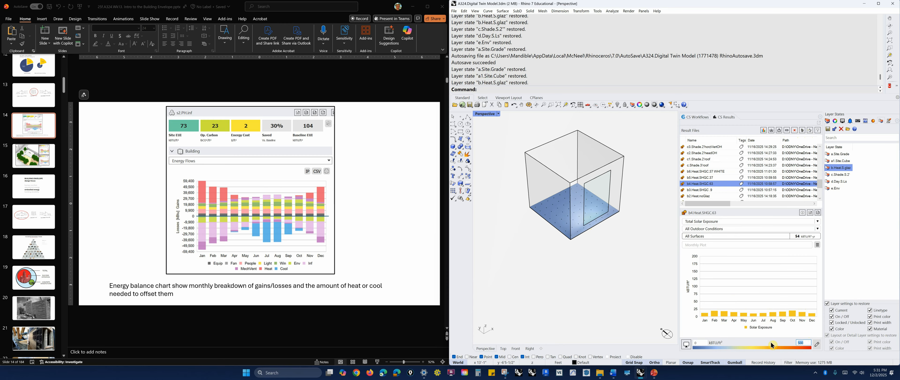
pyautogui.write('100')
pyautogui.press('Return')
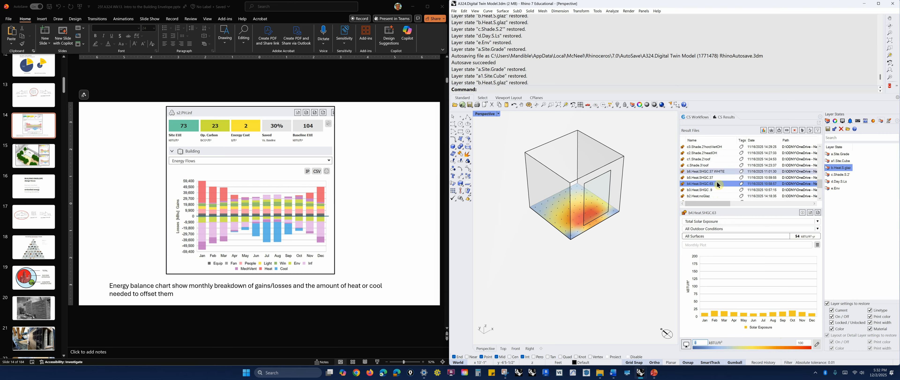
pyautogui.click(718, 172)
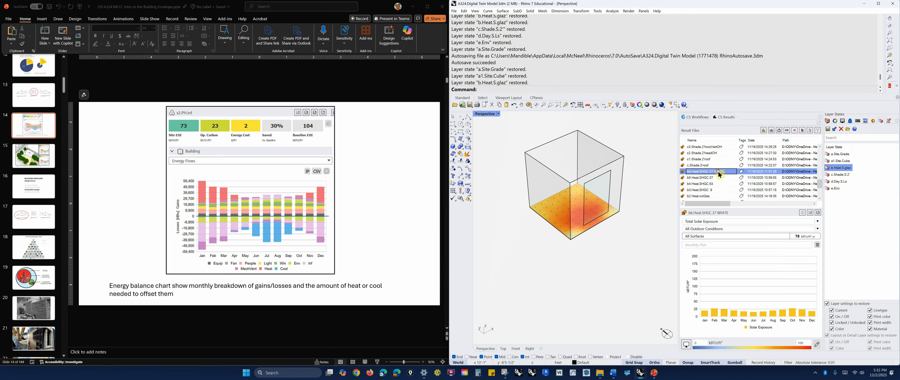
# - Restore the c.Shade.S.2' layer state, then hide shade sublayer 2 and show shade sublayer 1 under the Solar Rejection group
pyautogui.doubleClick(844, 176)
pyautogui.moveTo(598, 249)
pyautogui.mouseDown(button='right')
pyautogui.moveTo(595, 241)
pyautogui.moveTo(598, 250)
pyautogui.mouseUp(button='right')
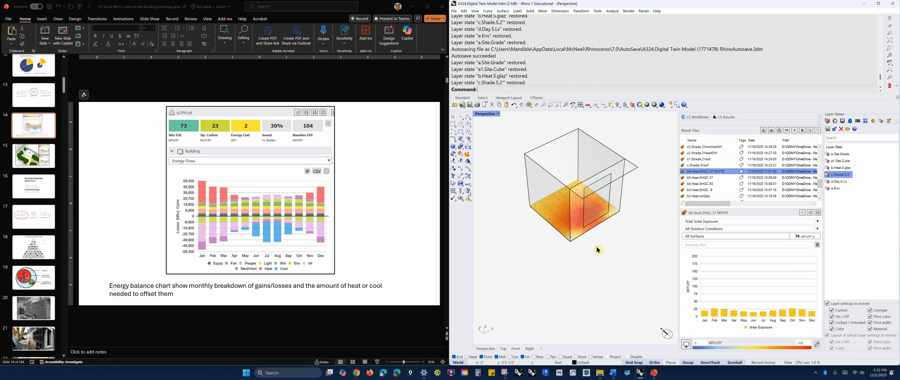
pyautogui.click(828, 122)
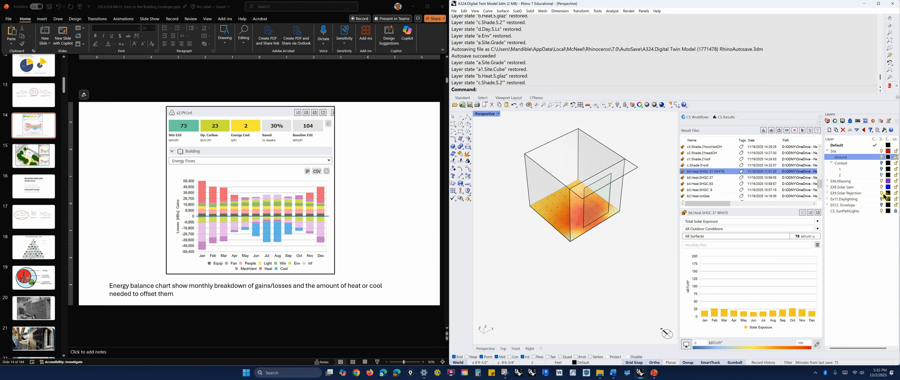
pyautogui.click(827, 193)
pyautogui.click(883, 210)
pyautogui.click(882, 205)
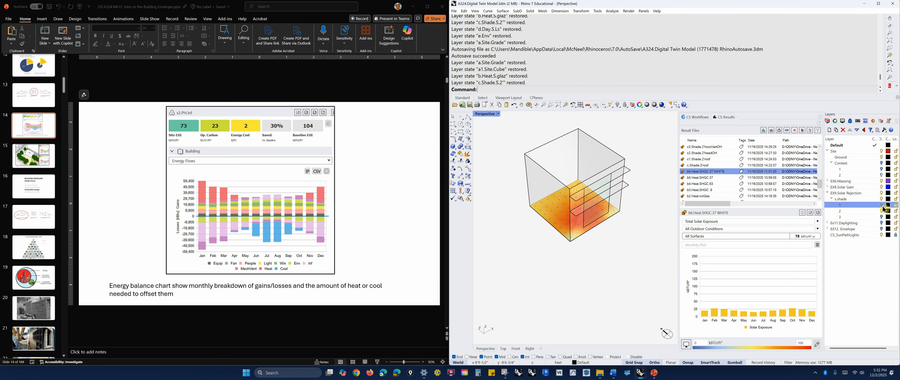
pyautogui.moveTo(608, 237); pyautogui.dragTo(600, 232, button='right')
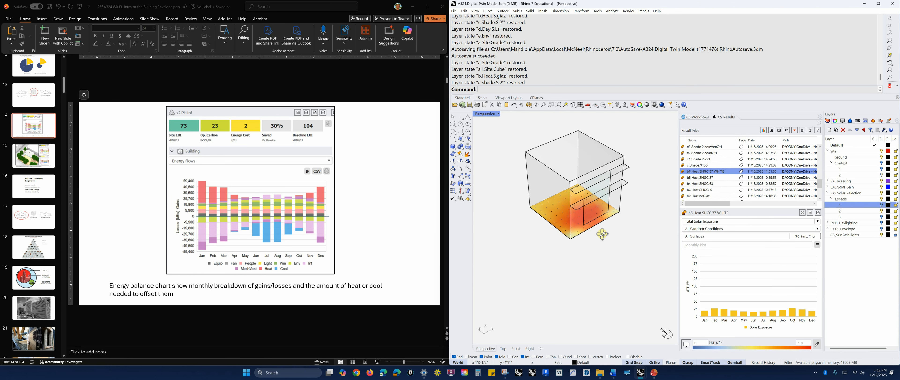
pyautogui.scroll(3, 568, 138)
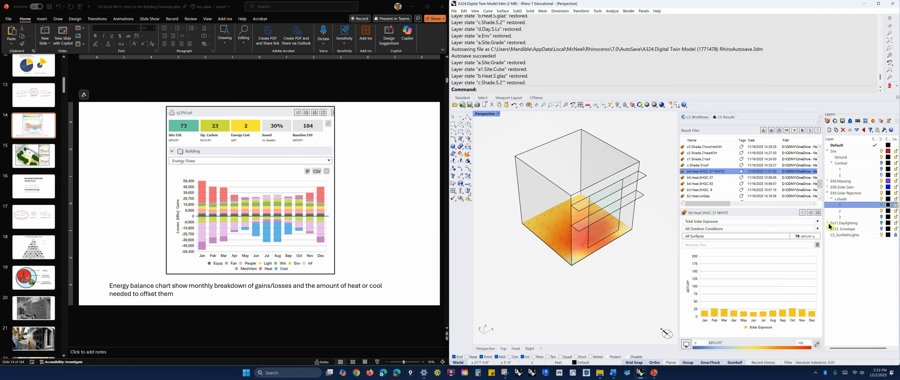
# - Restore the d.Day.S.Ls layer state and display the d8.Day.S2.VT.9 daylighting result on the cube's floor
pyautogui.click(872, 122)
pyautogui.click(849, 182)
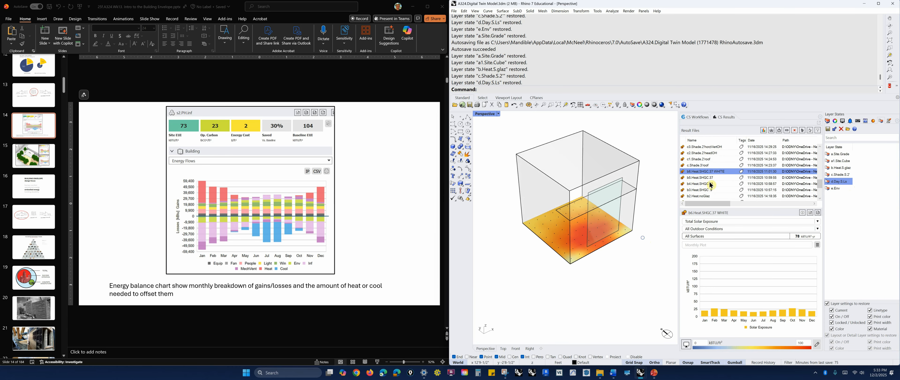
pyautogui.scroll(3, 706, 165)
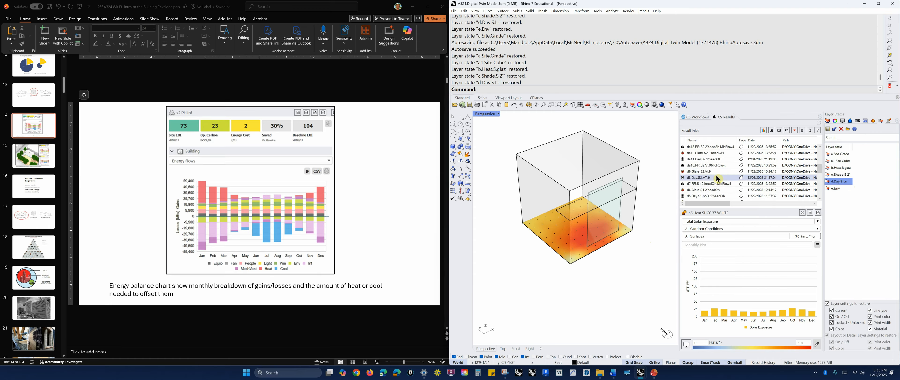
pyautogui.click(717, 178)
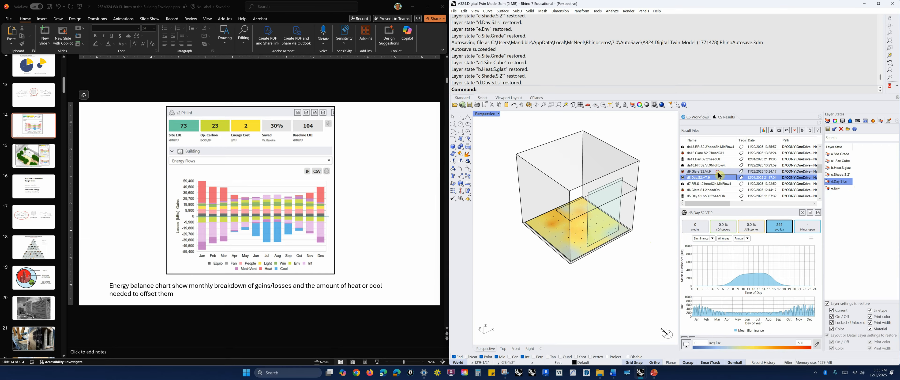
# - Review the da10.RR.S2.Vt.9MidRow4 rendering result and display the da11.Day.S2.2'headOH daylighting result
pyautogui.click(720, 159)
pyautogui.click(720, 165)
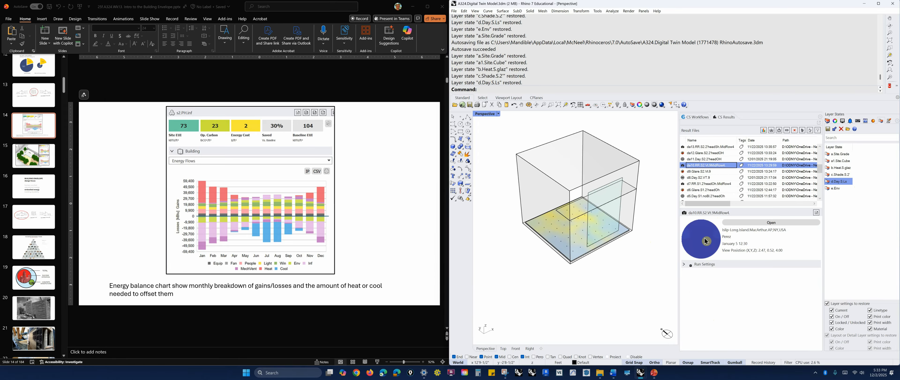
pyautogui.click(712, 160)
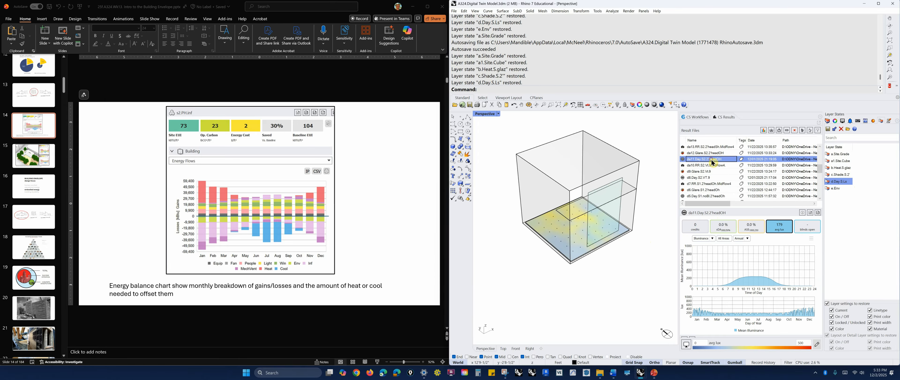
# - Open the da13.RR.S2.2'headSh.MidRow4 radiance rendering at full size, examine its falsecolor luminance, and close it
pyautogui.scroll(3, 714, 166)
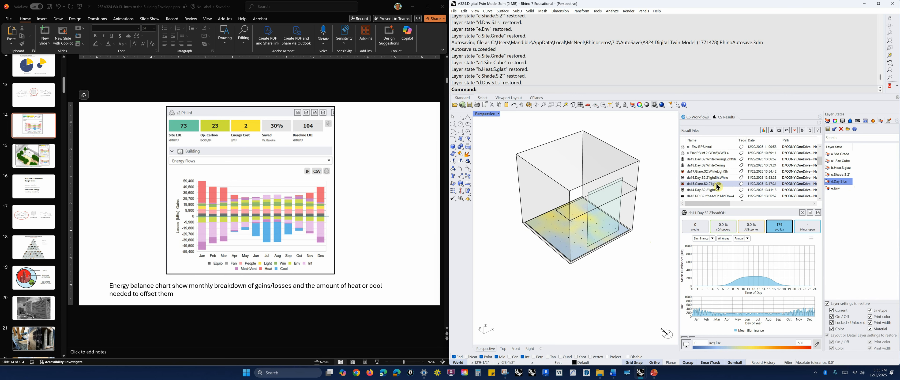
pyautogui.click(714, 195)
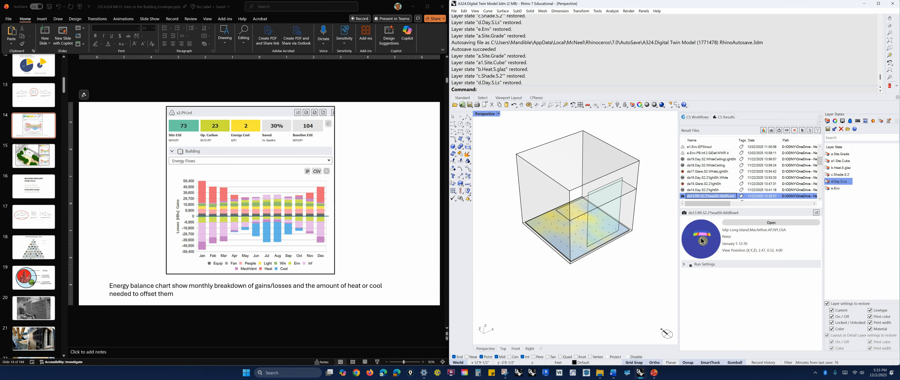
pyautogui.click(788, 223)
pyautogui.click(130, 133)
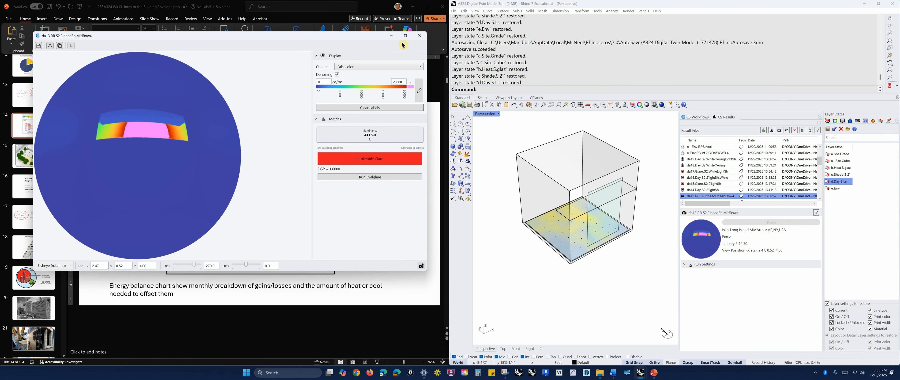
pyautogui.click(419, 39)
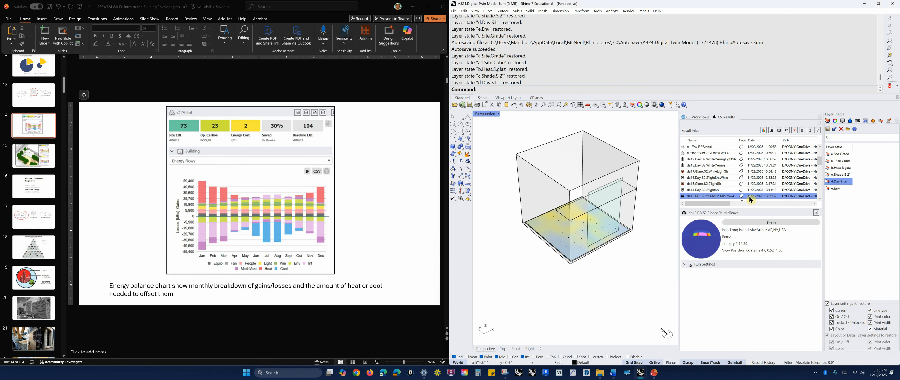
# - Toggle the visibility of glazed sublayers 1 and 2 under the Ex11 Daylighting layer to swap the cube's window
pyautogui.moveTo(622, 273); pyautogui.dragTo(636, 245, button='right')
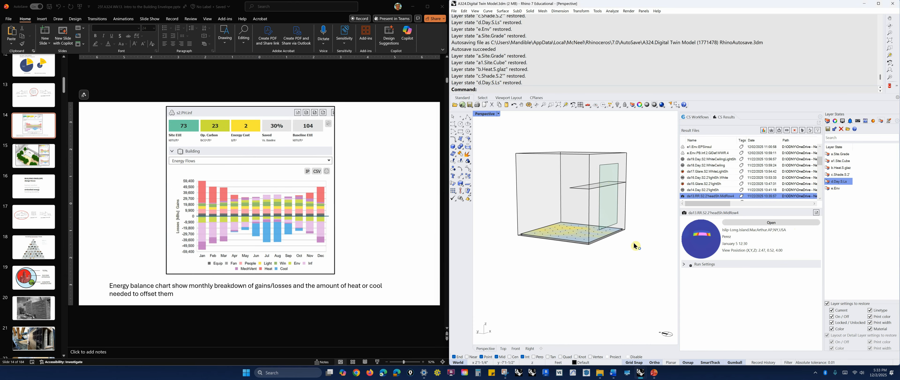
pyautogui.click(828, 121)
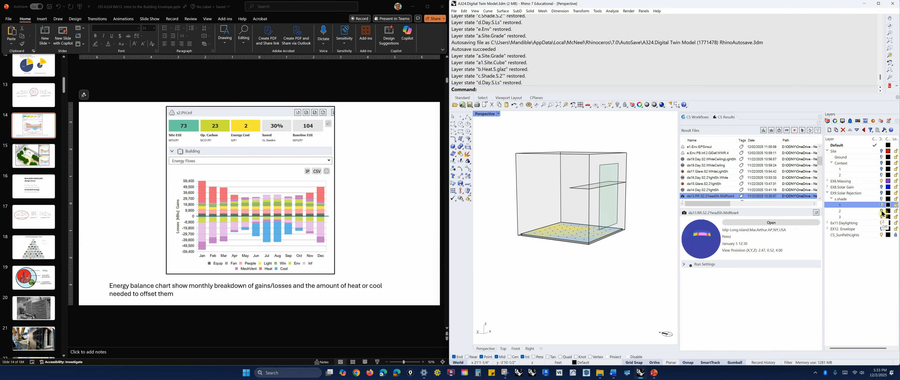
pyautogui.click(827, 193)
pyautogui.click(827, 198)
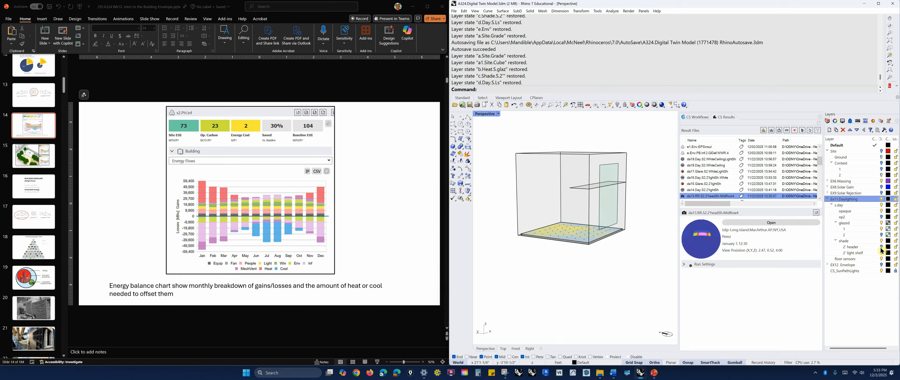
pyautogui.click(881, 234)
pyautogui.click(881, 229)
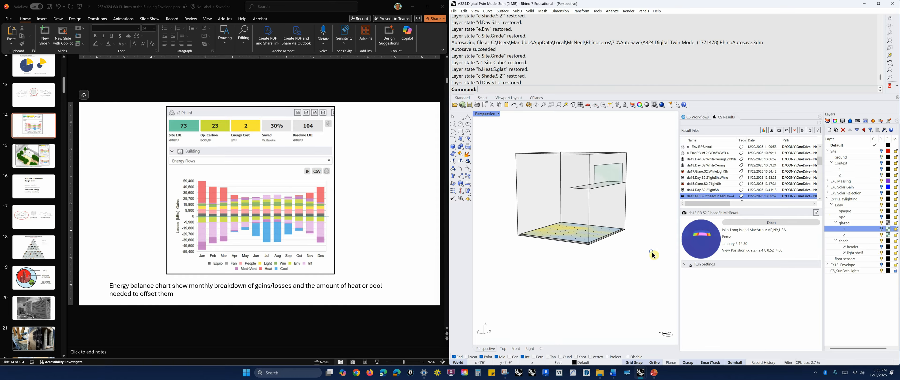
pyautogui.moveTo(657, 258); pyautogui.dragTo(607, 267, button='right')
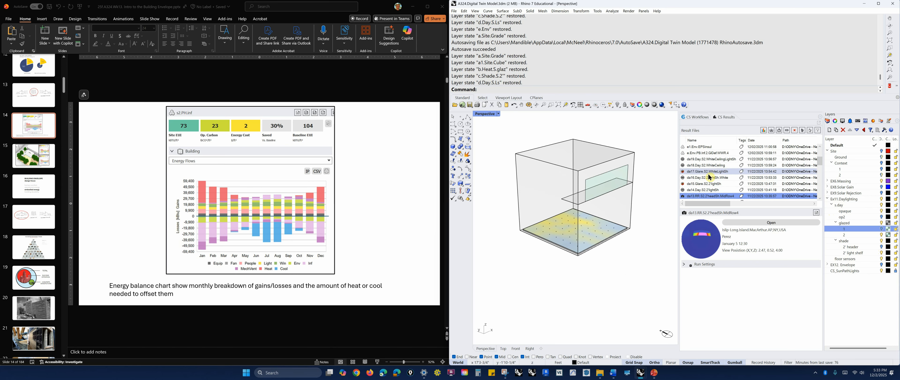
# - Display the da19.Day.S2.WhiteCeilingLightSh daylighting result on the cube's floor and inspect it in the model
pyautogui.click(710, 154)
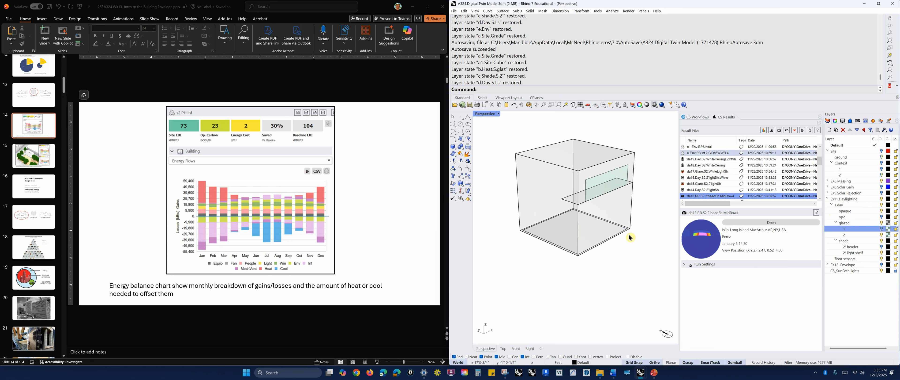
pyautogui.moveTo(634, 233)
pyautogui.mouseDown(button='right')
pyautogui.moveTo(621, 277)
pyautogui.moveTo(638, 246)
pyautogui.mouseUp(button='right')
pyautogui.click(713, 160)
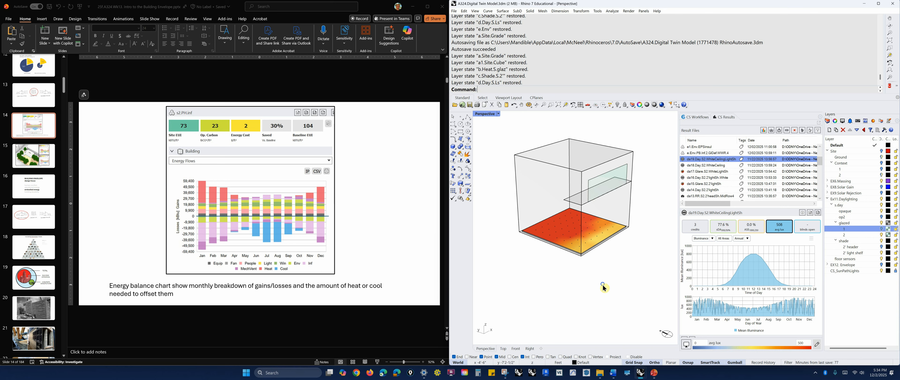
pyautogui.moveTo(602, 284); pyautogui.dragTo(598, 292, button='right')
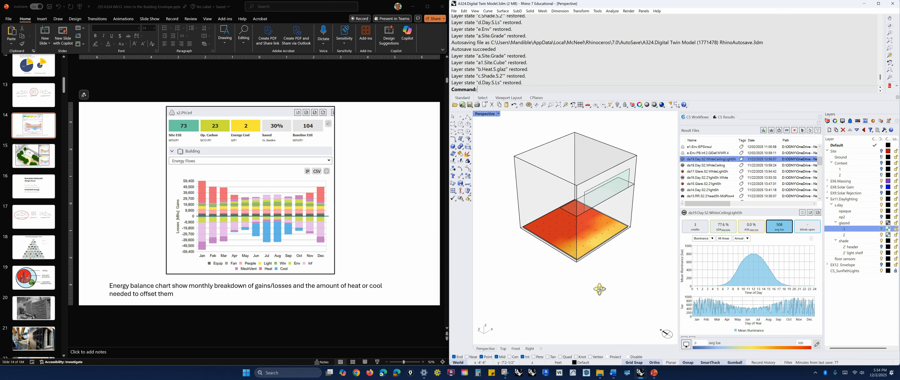
# - Restore the e.Env layer state and clear the displayed daylighting result from the cube
pyautogui.click(881, 121)
pyautogui.doubleClick(844, 189)
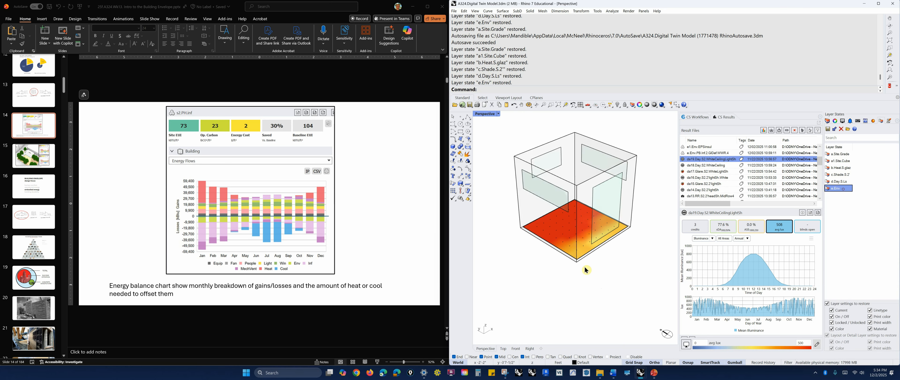
pyautogui.moveTo(617, 267); pyautogui.dragTo(614, 269, button='right')
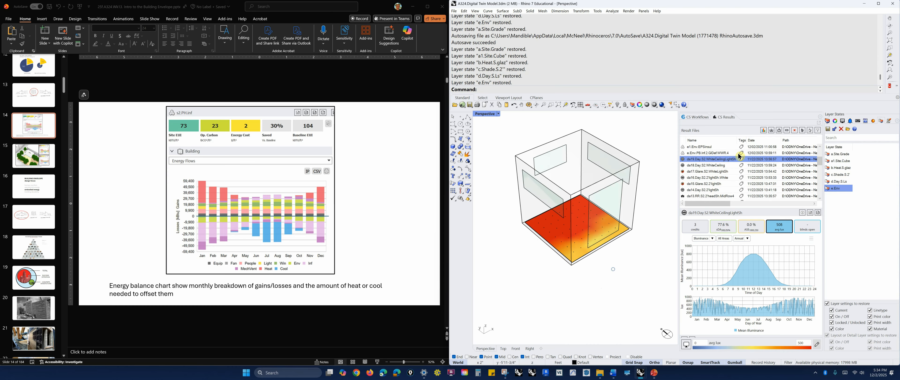
pyautogui.click(809, 130)
pyautogui.moveTo(617, 291); pyautogui.dragTo(613, 287, button='right')
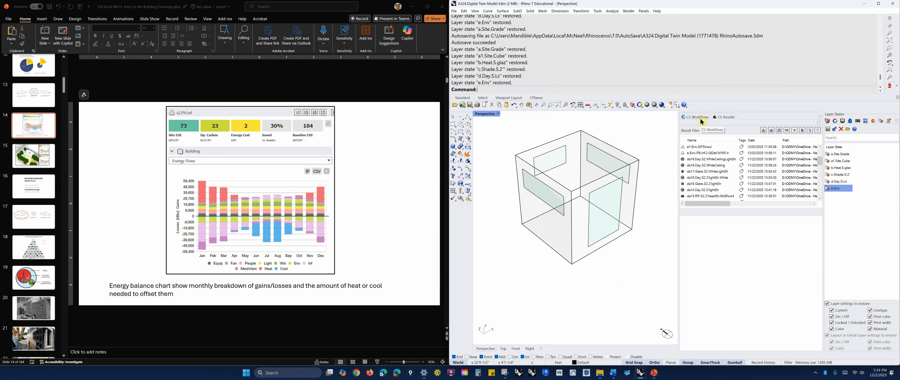
# - Display the Site Analysis workflow and look through the list of available analysis types
pyautogui.click(709, 118)
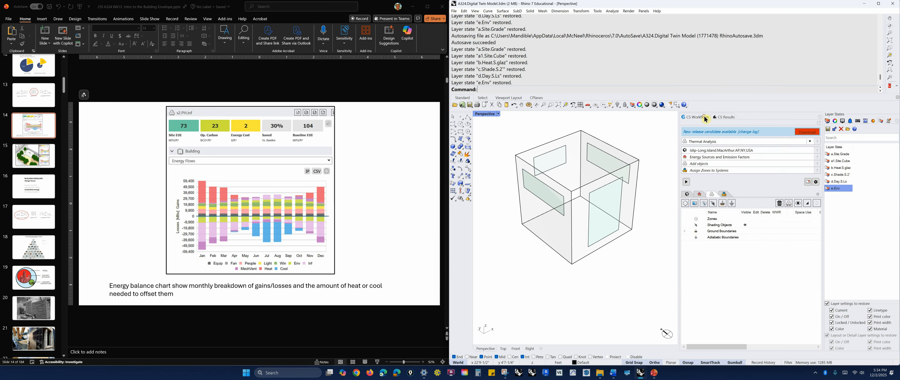
pyautogui.click(809, 141)
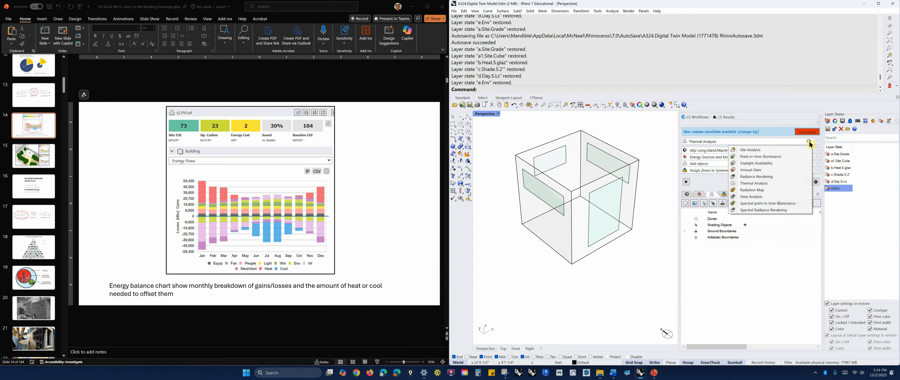
pyautogui.click(759, 149)
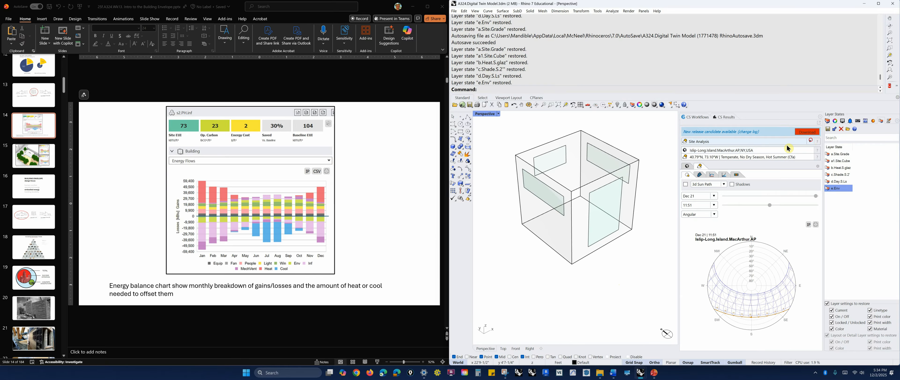
pyautogui.click(796, 144)
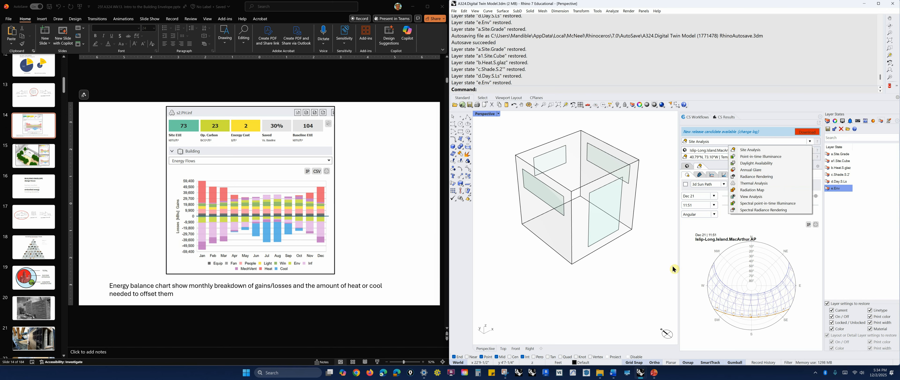
pyautogui.click(638, 275)
pyautogui.moveTo(638, 260); pyautogui.dragTo(635, 258, button='right')
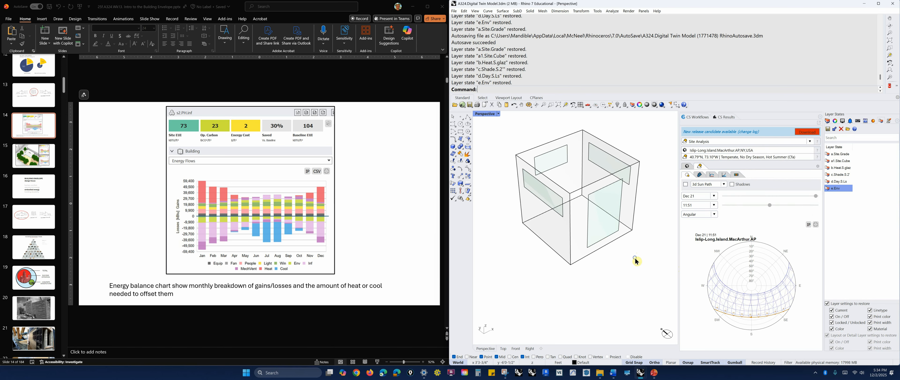
# - Switch the simulation workflow to Thermal Analysis
pyautogui.click(810, 141)
pyautogui.click(762, 179)
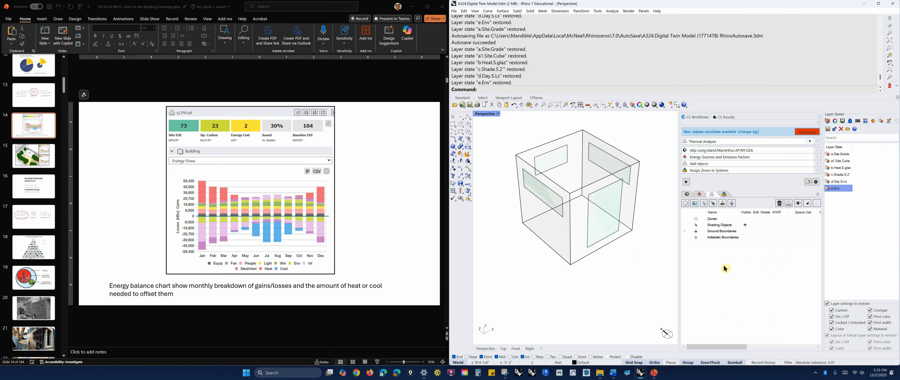
pyautogui.moveTo(624, 275); pyautogui.dragTo(624, 269, button='right')
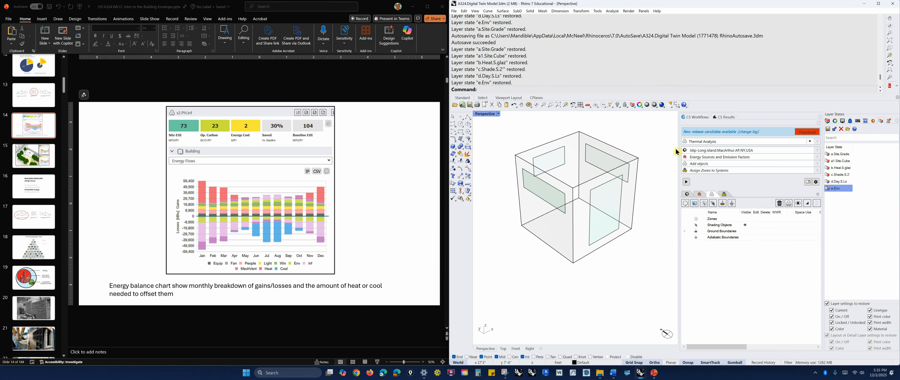
# - Collapse the Ex11 Daylighting layer group, expand Ex12 Envelope, and hide its glazed layer
pyautogui.click(827, 120)
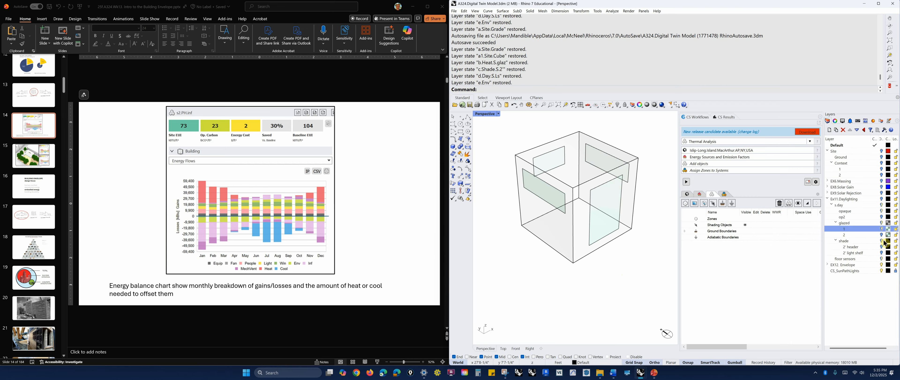
pyautogui.click(827, 199)
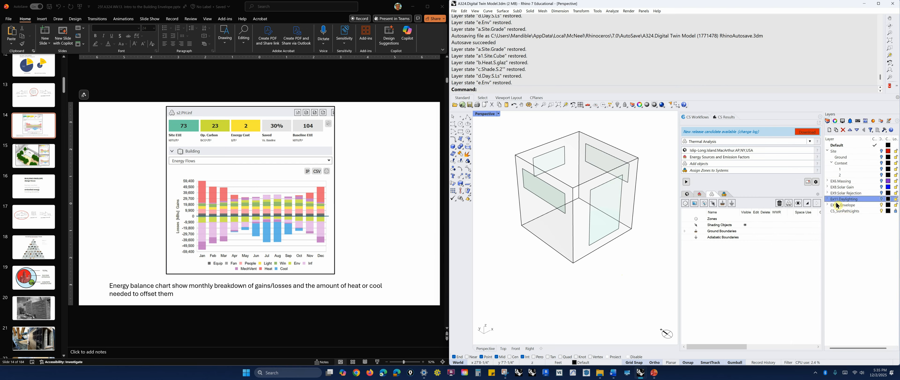
pyautogui.click(828, 205)
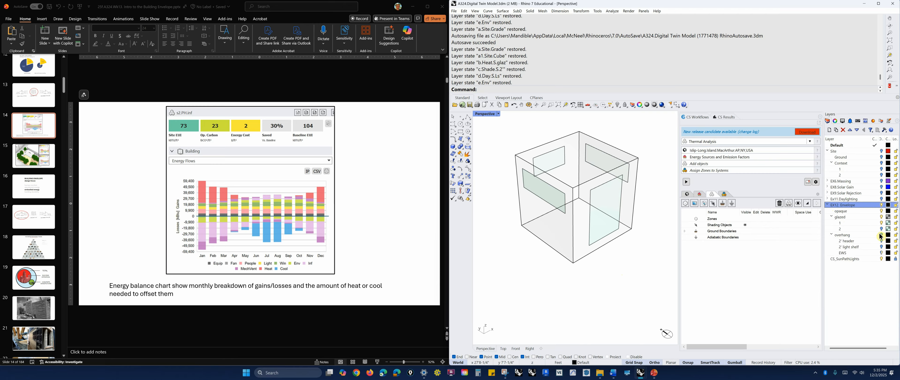
pyautogui.click(881, 217)
pyautogui.moveTo(628, 274); pyautogui.dragTo(616, 268, button='right')
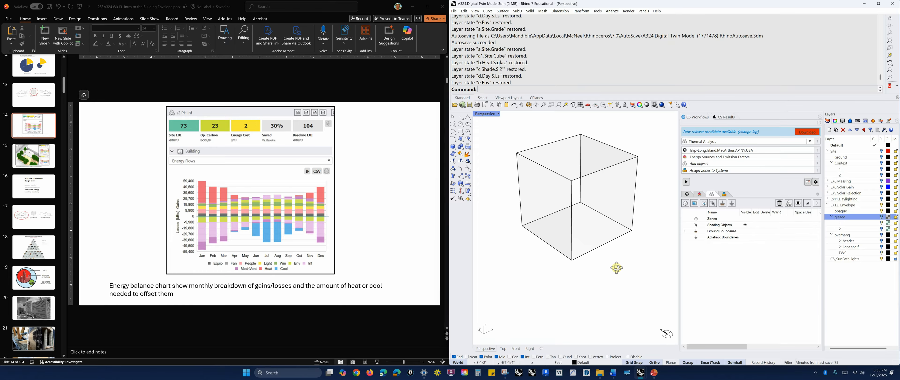
pyautogui.moveTo(616, 267); pyautogui.dragTo(618, 268, button='right')
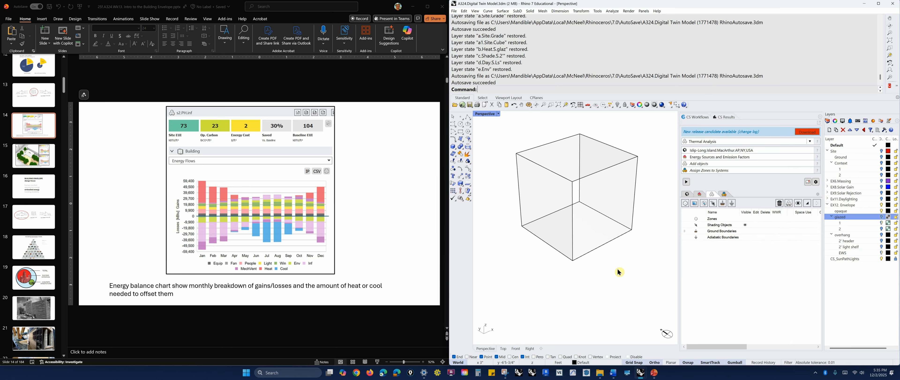
# - Select the cube to inspect it as a single closed volume, then clear the selection
pyautogui.moveTo(619, 272); pyautogui.dragTo(633, 260, button='right')
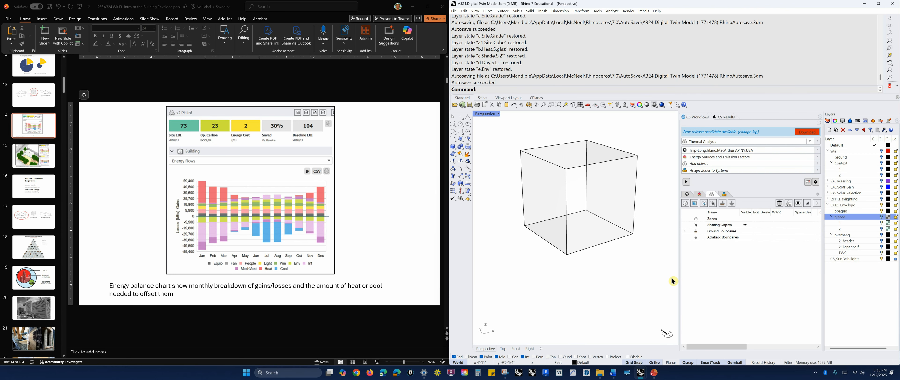
pyautogui.click(588, 165)
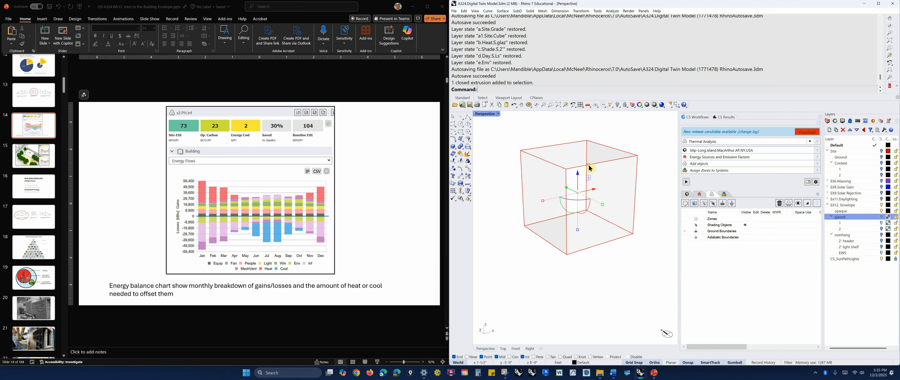
pyautogui.click(642, 160)
pyautogui.click(637, 160)
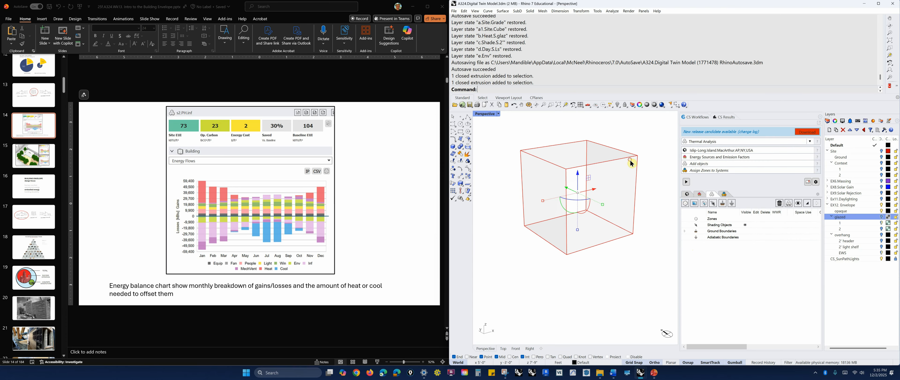
pyautogui.click(647, 256)
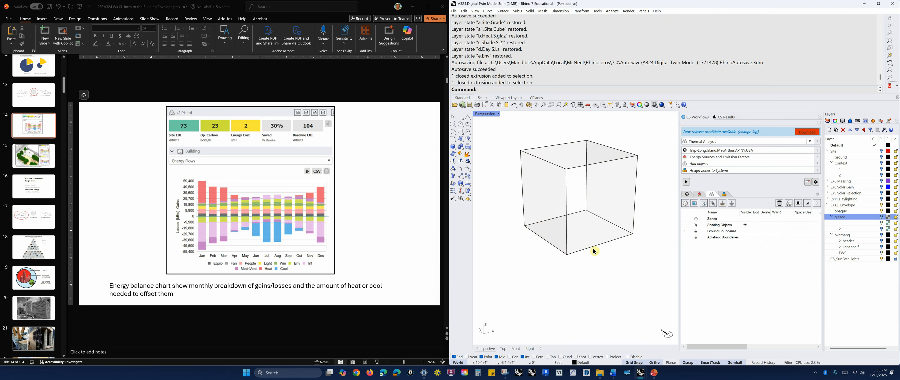
pyautogui.moveTo(597, 266); pyautogui.dragTo(598, 266, button='right')
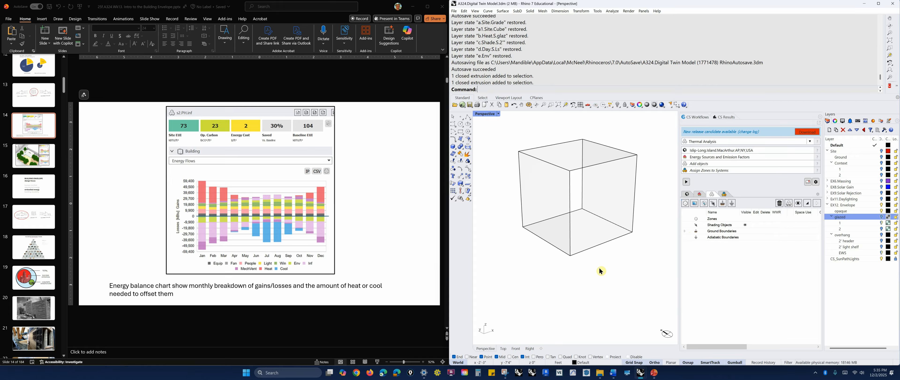
pyautogui.click(454, 147)
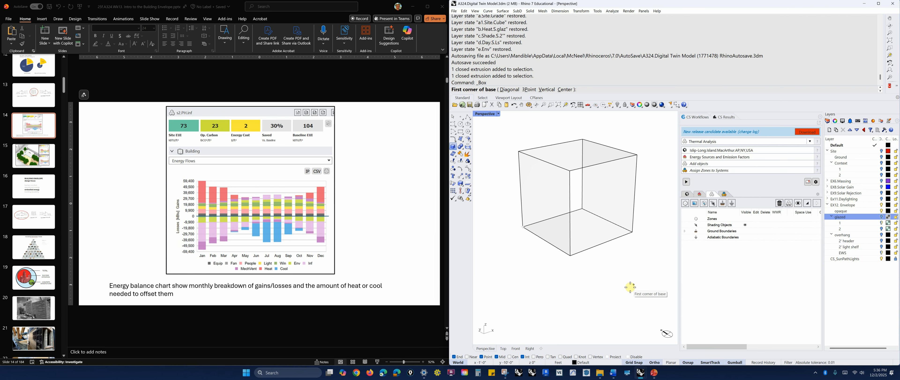
pyautogui.press('Escape')
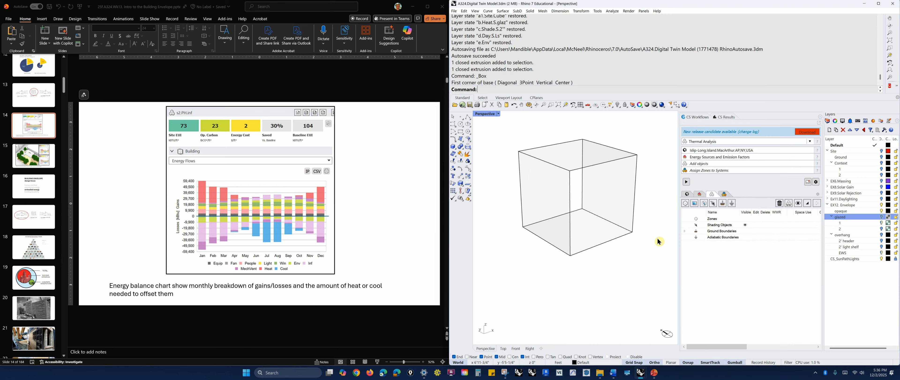
pyautogui.moveTo(605, 279); pyautogui.dragTo(607, 277, button='right')
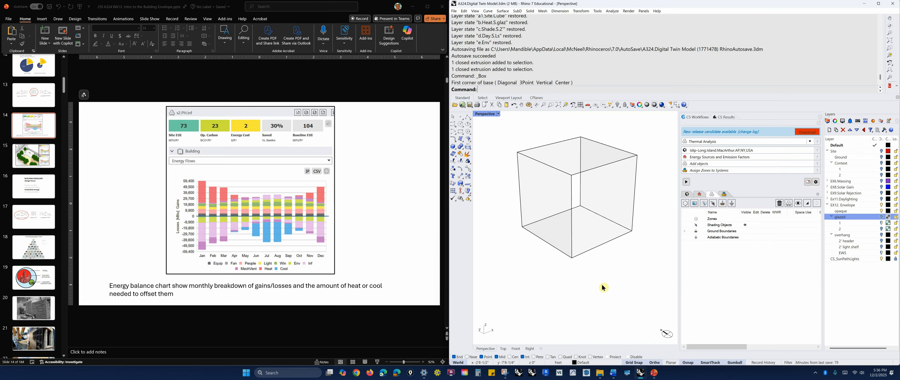
pyautogui.click(468, 116)
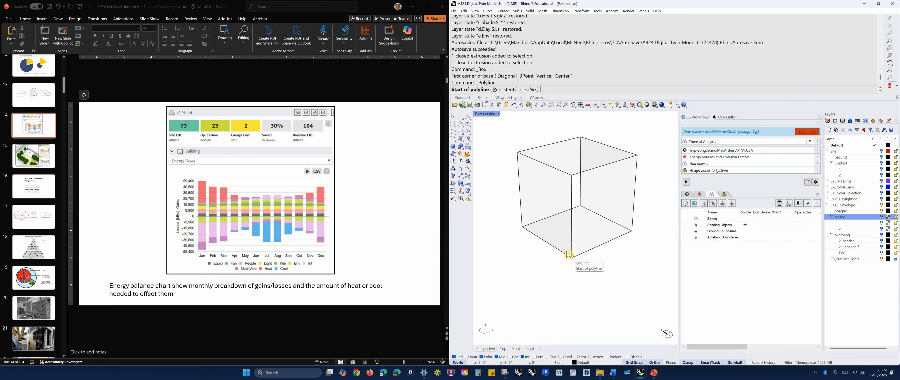
pyautogui.click(572, 257)
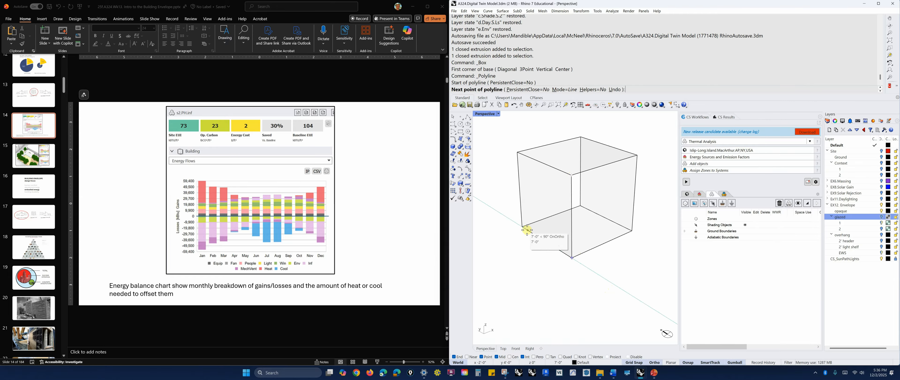
pyautogui.click(526, 278)
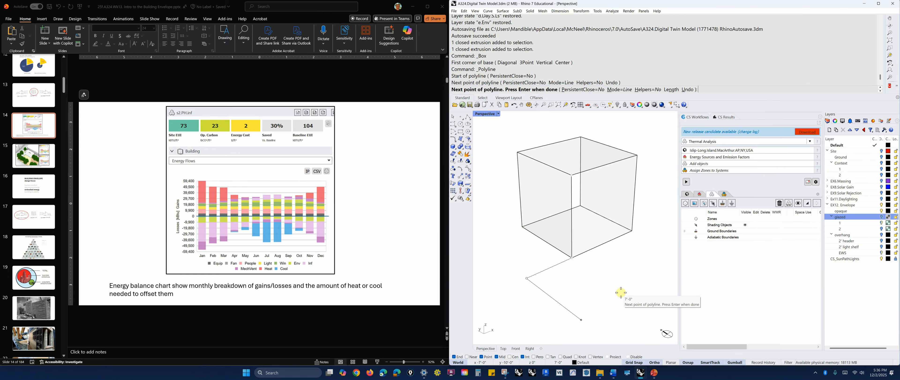
pyautogui.press('Escape')
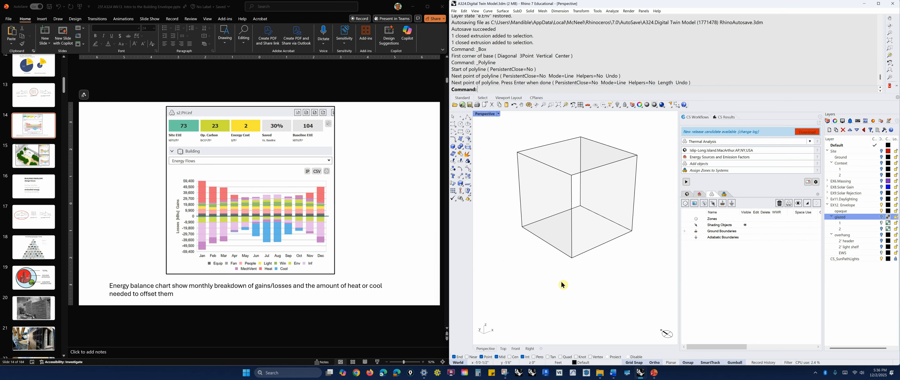
# - Create a thermal zone from the cube using the space template settings and name it TheCube
pyautogui.click(627, 178)
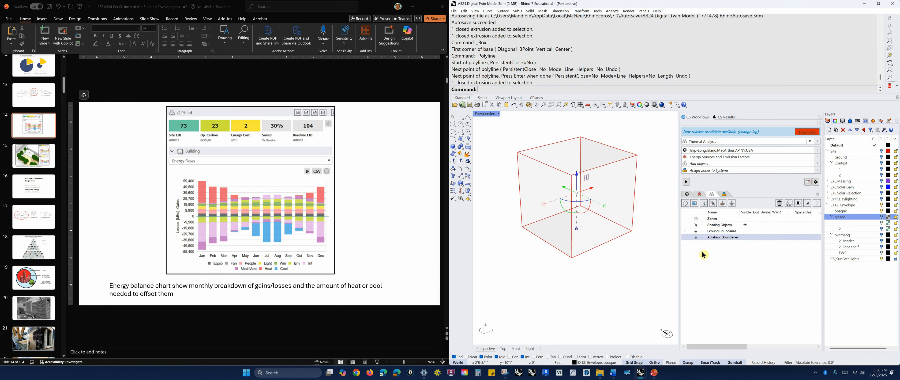
pyautogui.click(685, 204)
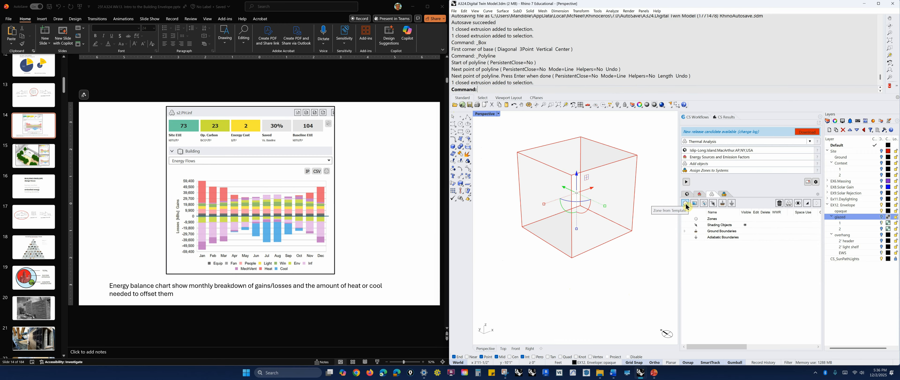
pyautogui.click(686, 204)
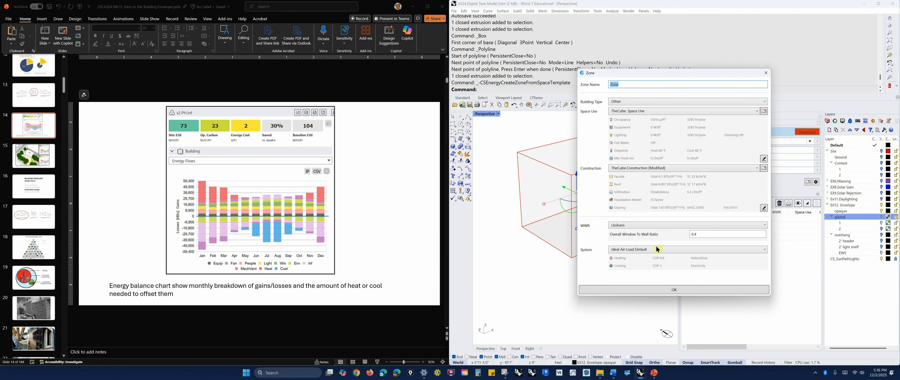
pyautogui.click(633, 84)
pyautogui.write('TheCu')
pyautogui.press('BackSpace')
pyautogui.press('BackSpace')
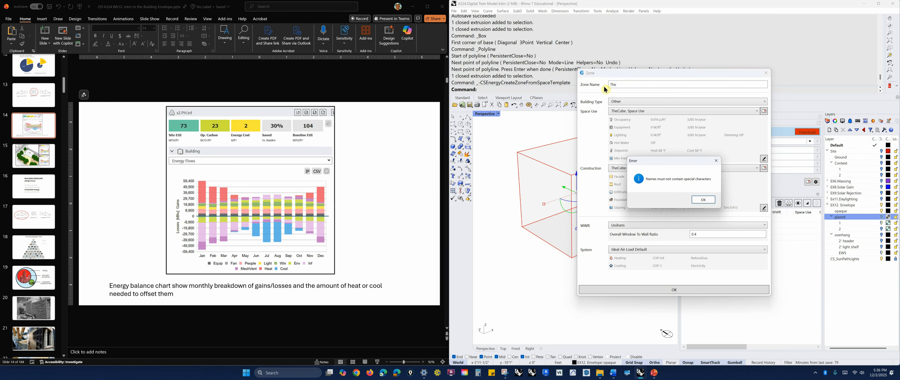
pyautogui.click(704, 199)
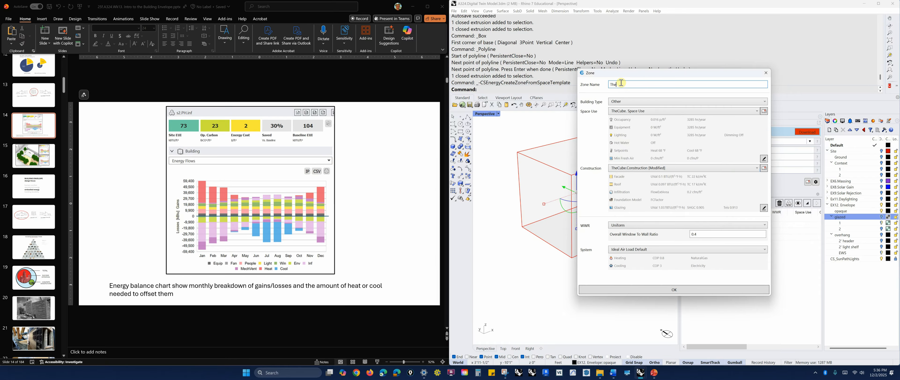
pyautogui.write('Cube')
pyautogui.click(704, 290)
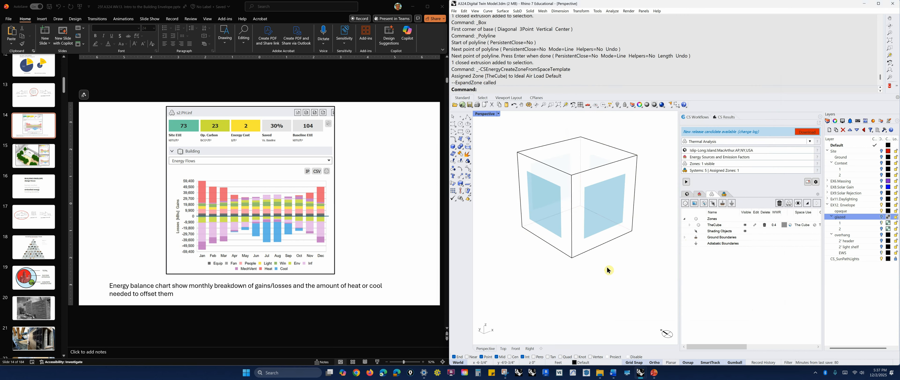
# - Browse the library's zone space use templates and open the TheCube: Space Use template's settings
pyautogui.click(774, 225)
pyautogui.click(809, 186)
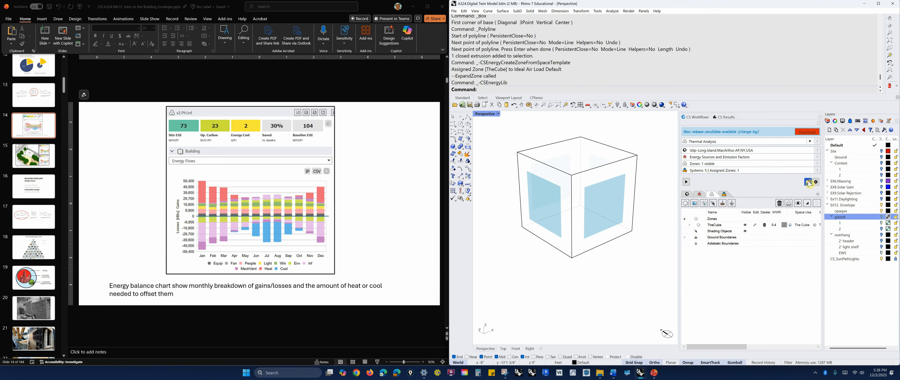
pyautogui.click(508, 71)
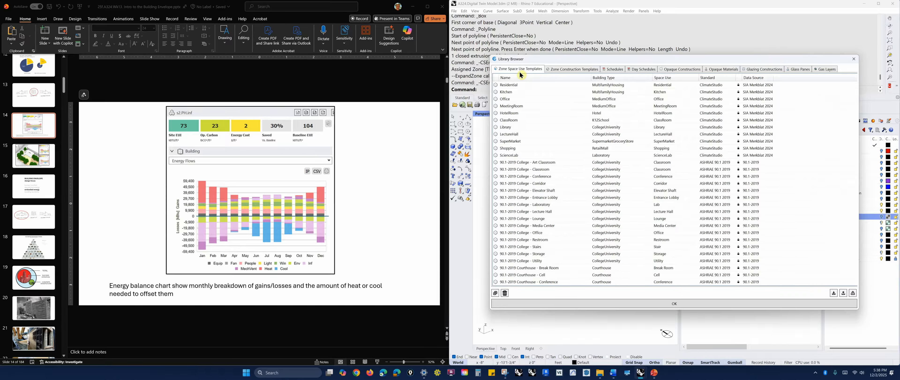
pyautogui.click(522, 84)
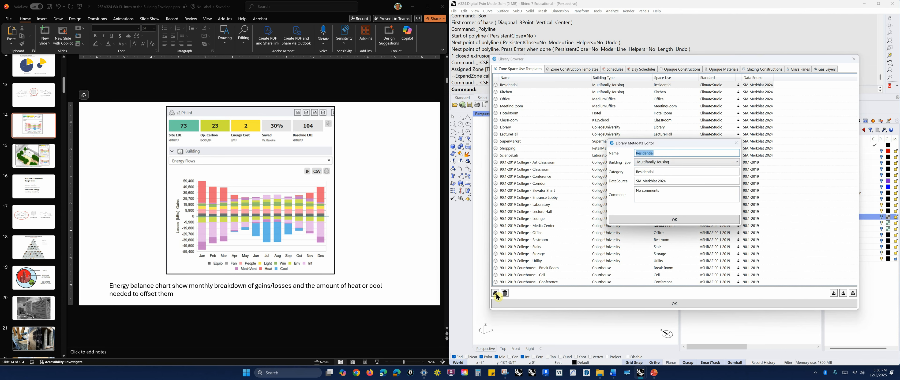
pyautogui.click(736, 143)
pyautogui.moveTo(859, 105); pyautogui.dragTo(851, 307)
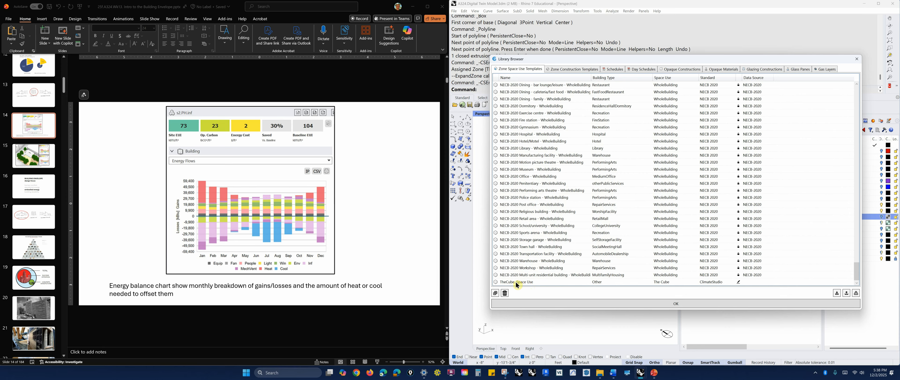
pyautogui.click(739, 282)
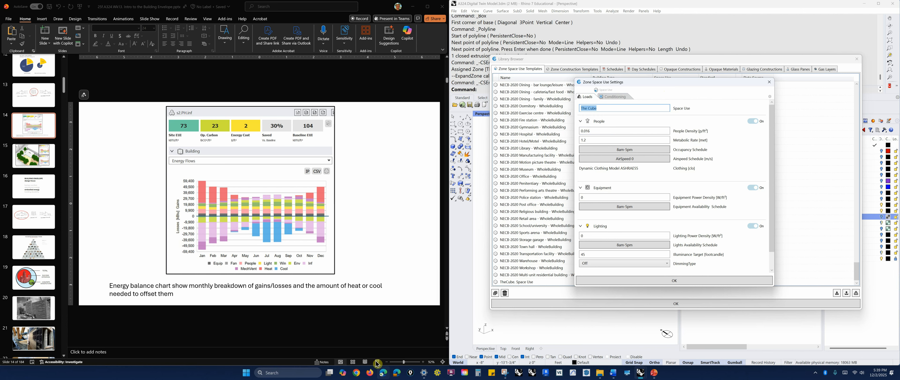
# - Switch to Calculator and multiply 8 by 8 to work out the cube's floor area
pyautogui.click(479, 374)
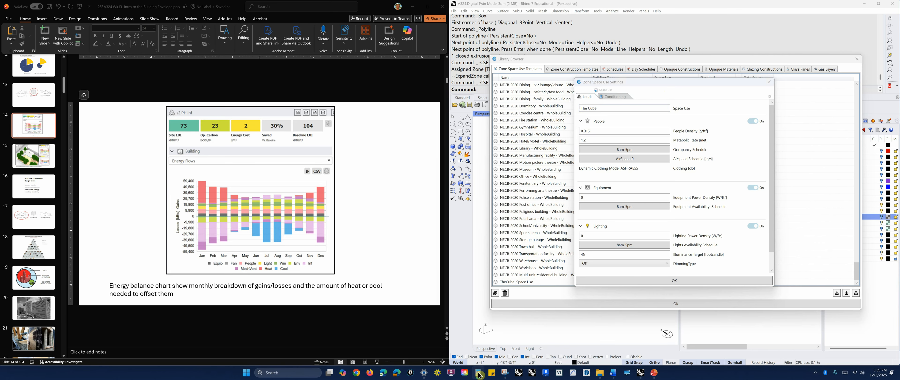
pyautogui.click(161, 232)
pyautogui.click(269, 232)
pyautogui.click(175, 239)
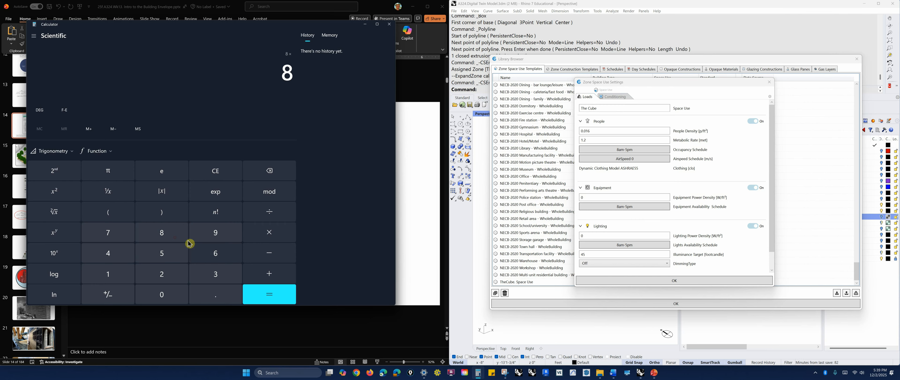
pyautogui.click(266, 230)
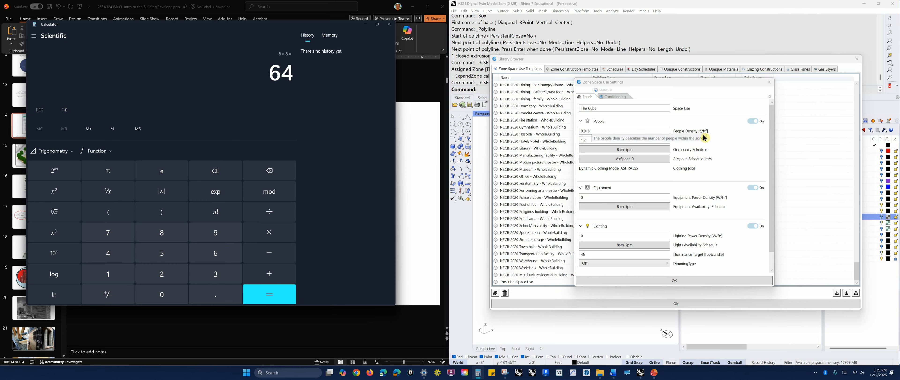
# - Try to divide one person by the 64-square-foot floor area
pyautogui.click(113, 279)
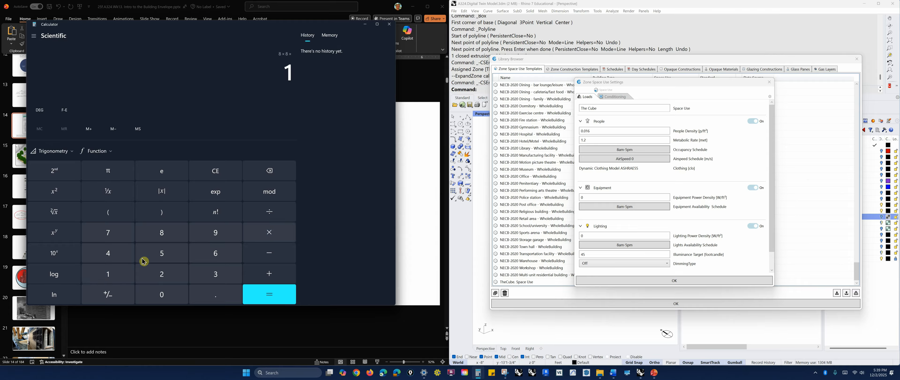
pyautogui.click(280, 219)
pyautogui.click(238, 247)
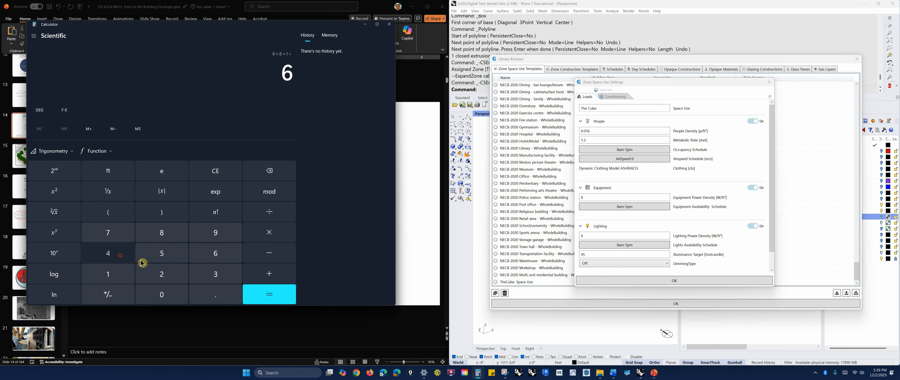
pyautogui.click(109, 253)
pyautogui.click(272, 292)
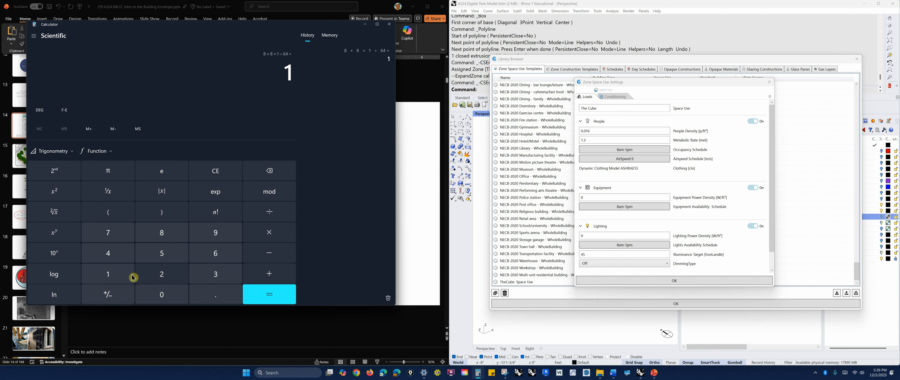
# - Clear the calculation and divide 1 by 64 to work out the people density per square foot
pyautogui.click(216, 170)
pyautogui.click(113, 273)
pyautogui.click(260, 215)
pyautogui.click(215, 253)
pyautogui.click(108, 253)
pyautogui.click(269, 295)
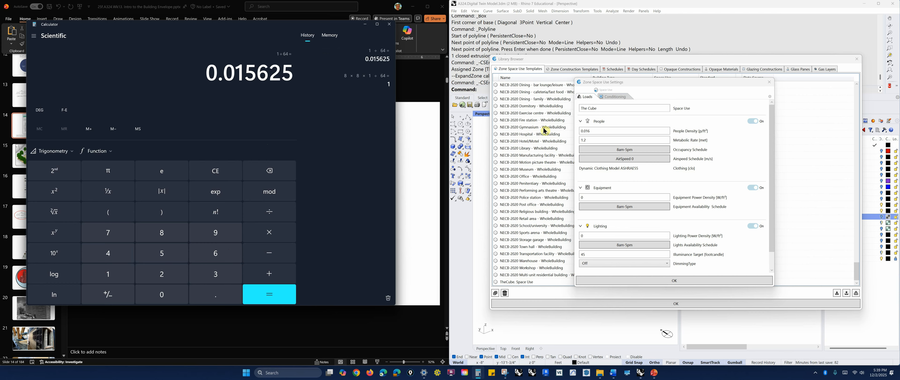
# - Review the cube's people density, metabolic rate, equipment and lighting loads in the zone space use settings
pyautogui.click(601, 130)
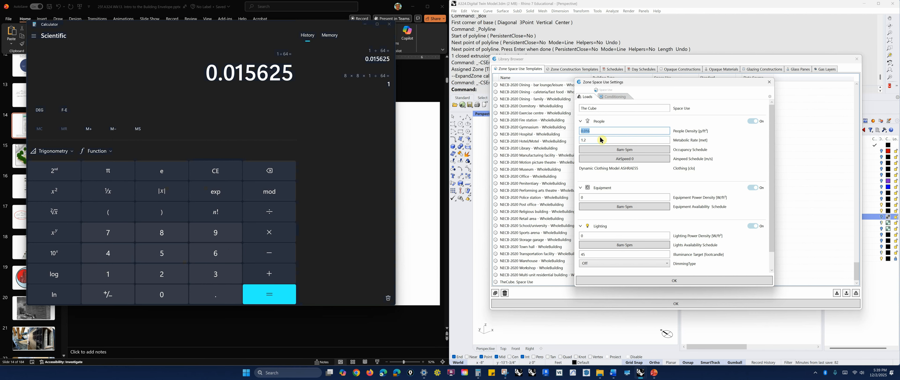
pyautogui.click(625, 141)
pyautogui.click(594, 140)
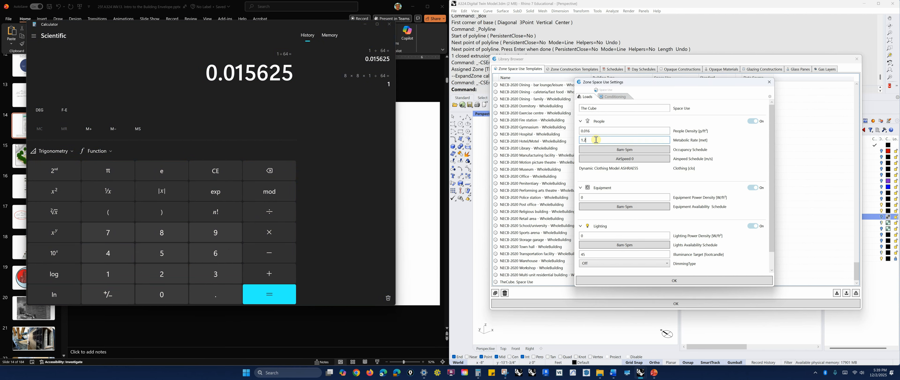
pyautogui.click(592, 139)
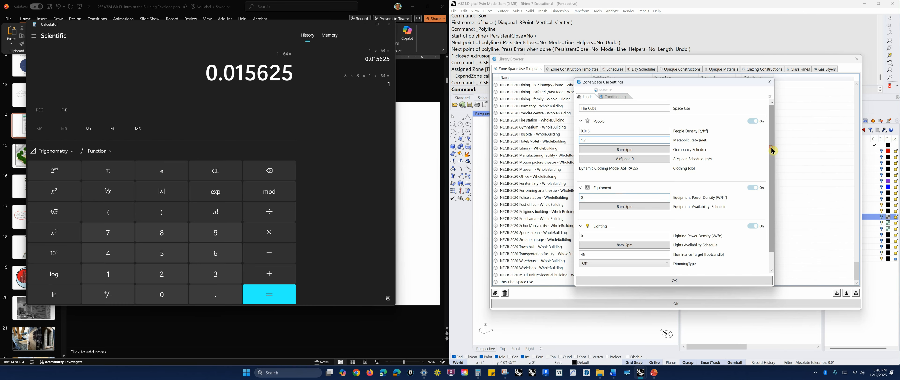
pyautogui.scroll(-1, 770, 148)
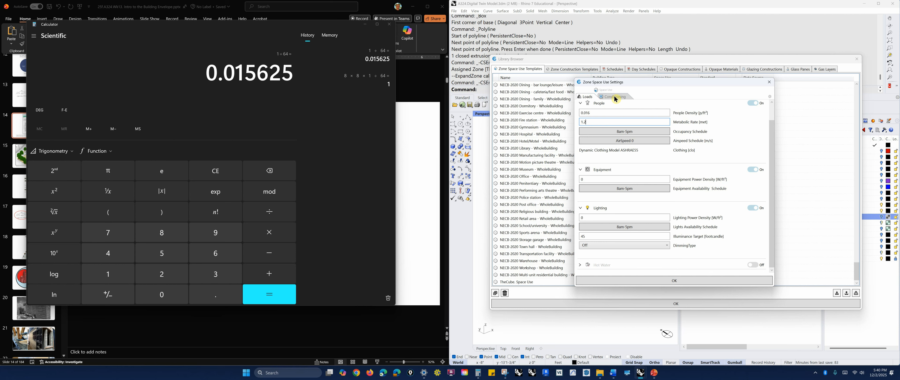
pyautogui.doubleClick(597, 112)
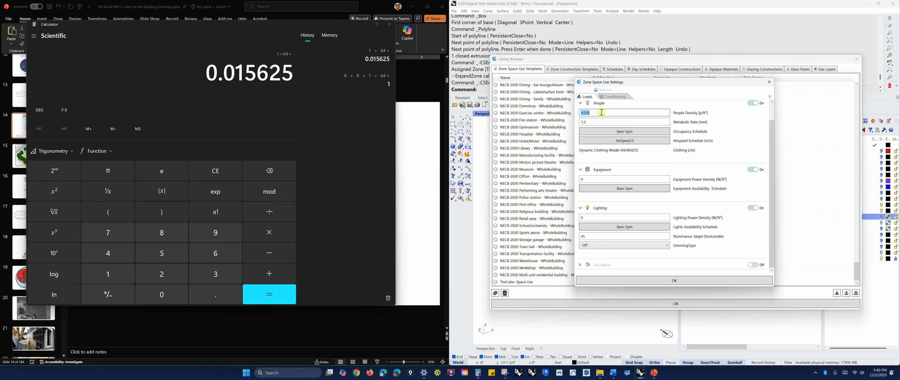
# - Review the cube's thermostat setpoints and minimum fresh air values, and accept the space use settings
pyautogui.click(619, 99)
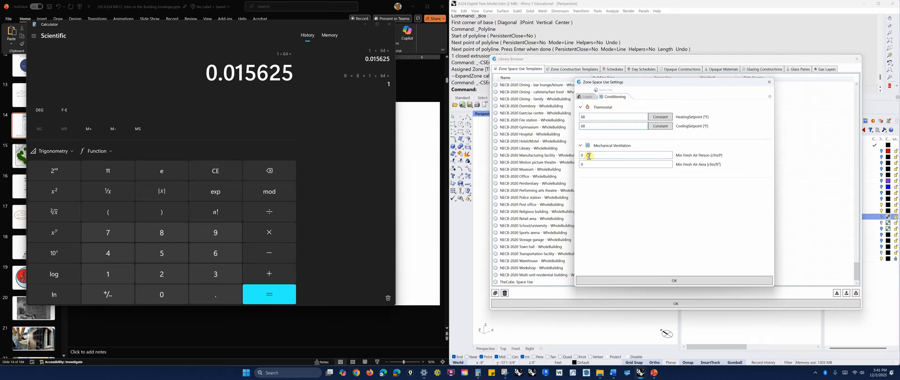
pyautogui.doubleClick(582, 164)
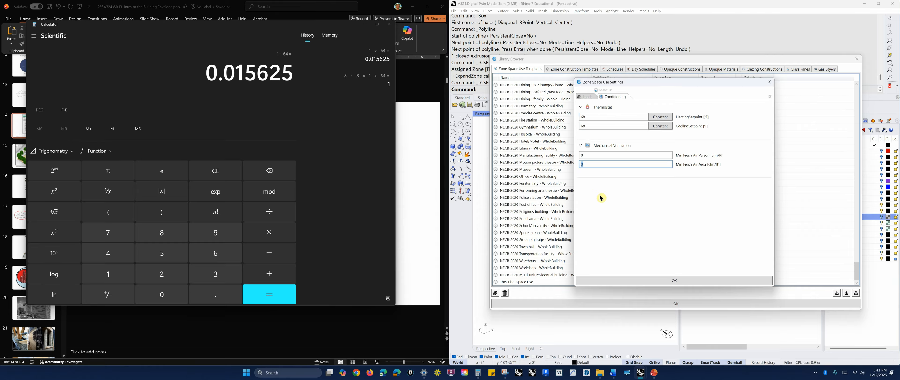
pyautogui.click(599, 155)
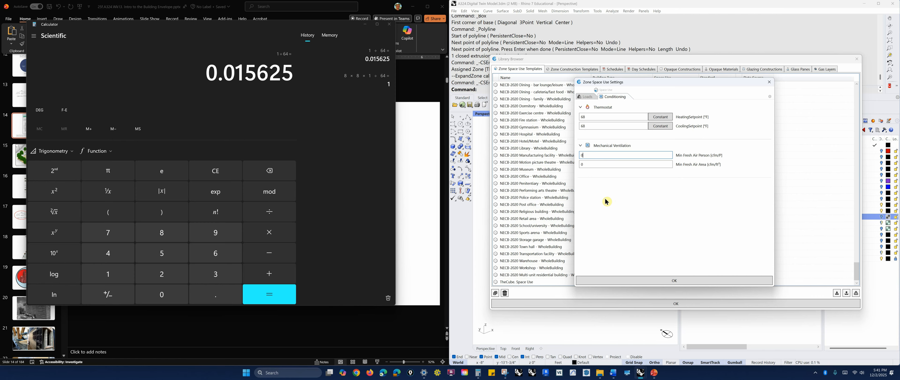
pyautogui.click(694, 281)
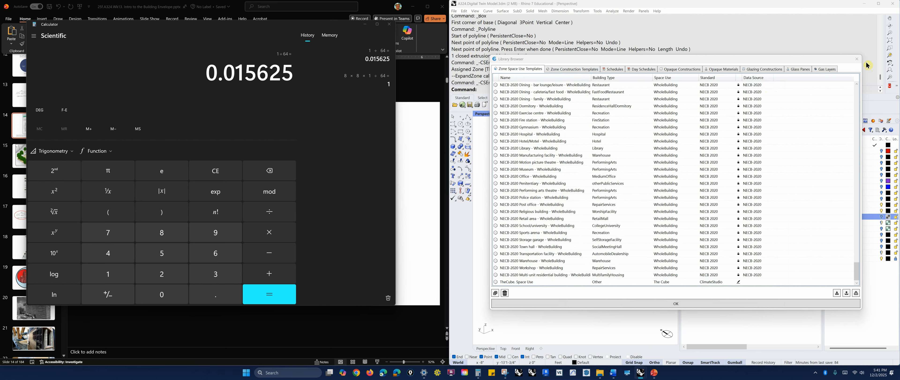
# - Close the library and review the heating, cooling, humidity and ventilation settings of the Ideal Air Load Default system
pyautogui.click(856, 59)
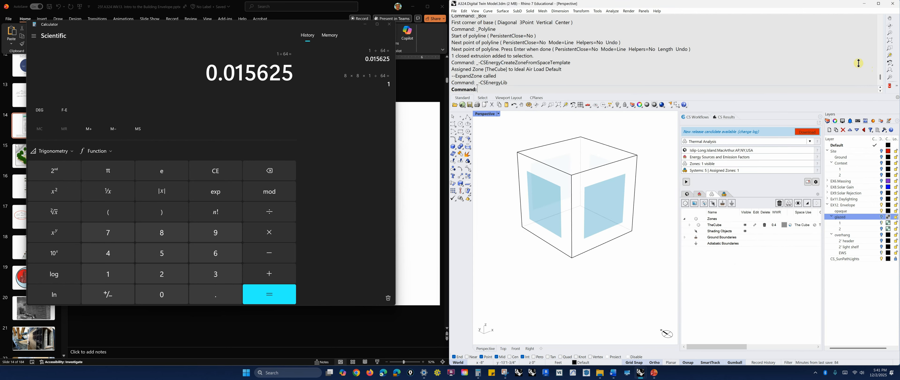
pyautogui.click(725, 196)
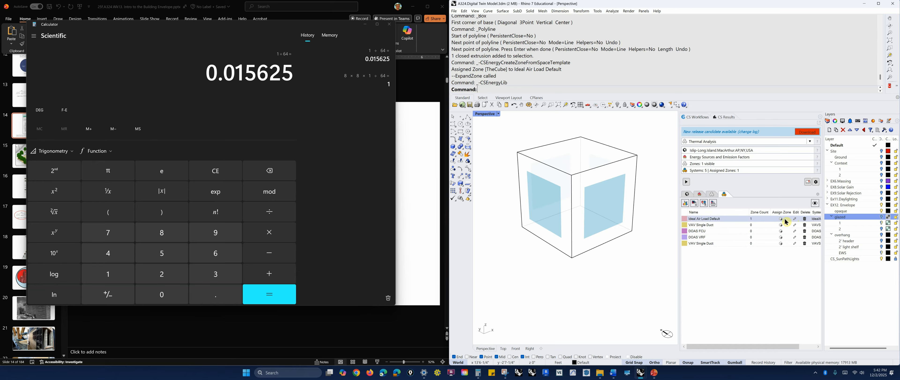
pyautogui.click(795, 220)
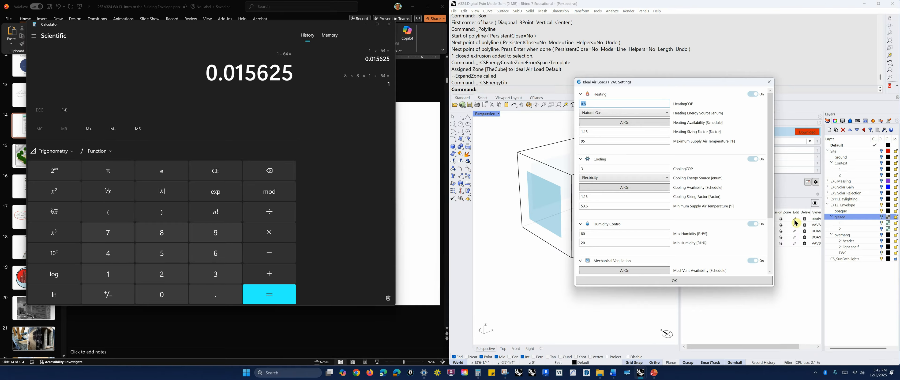
pyautogui.scroll(-2, 652, 147)
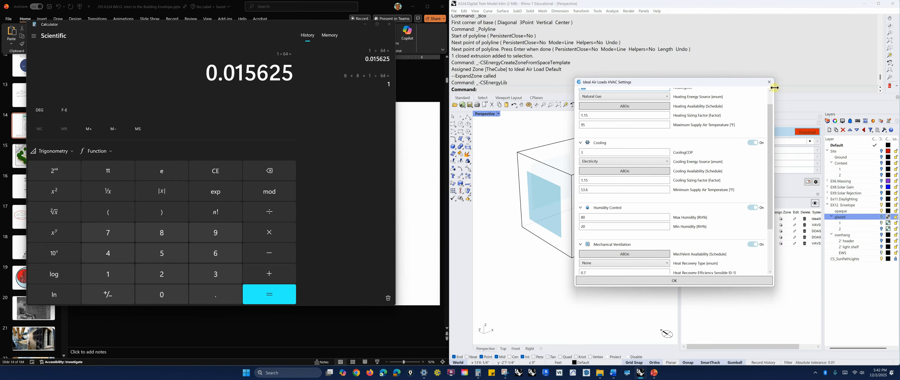
pyautogui.scroll(2, 751, 109)
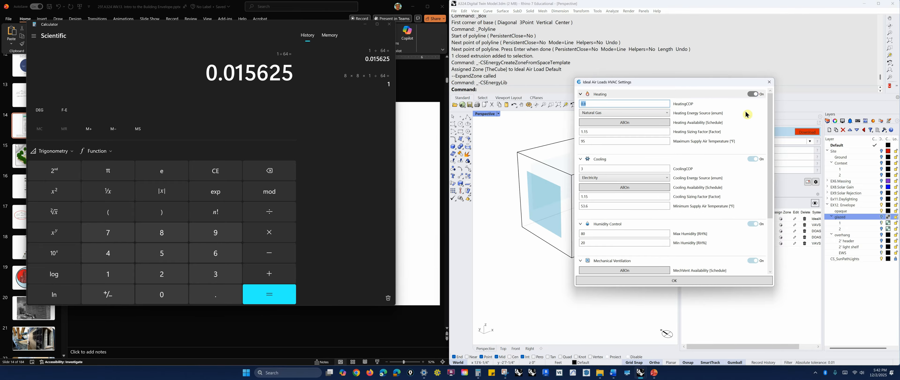
pyautogui.click(770, 83)
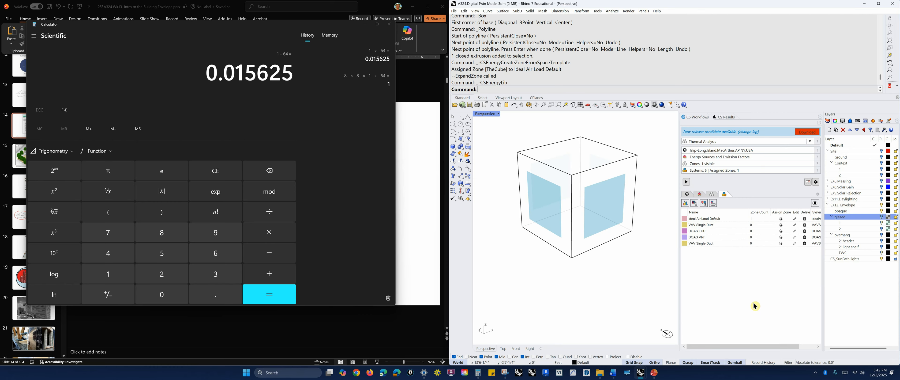
# - Return to the zone list and review TheCube's zone properties, including its space use, construction, window-to-wall ratio and system
pyautogui.click(712, 195)
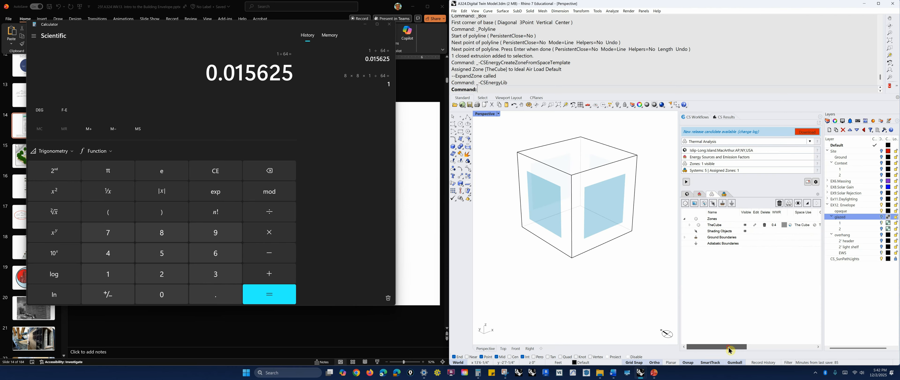
pyautogui.moveTo(729, 350)
pyautogui.mouseDown()
pyautogui.moveTo(754, 347)
pyautogui.moveTo(730, 346)
pyautogui.mouseUp()
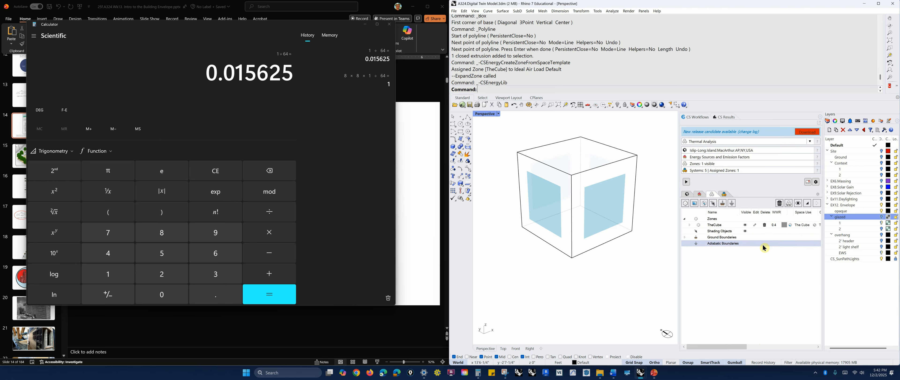
pyautogui.click(755, 225)
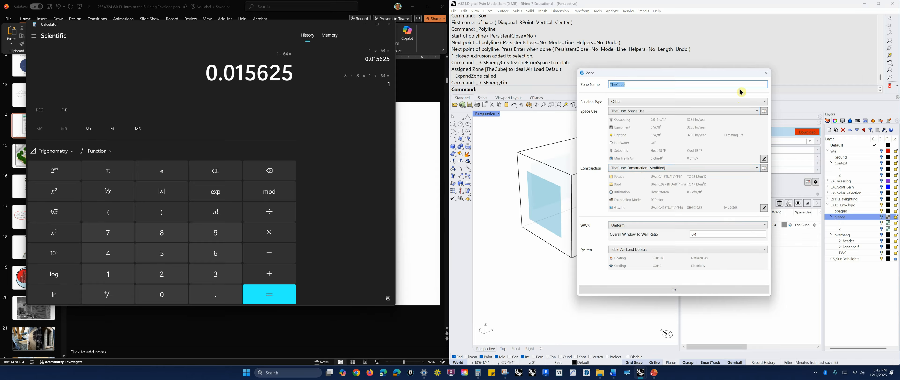
pyautogui.click(765, 72)
# - Find TheCube.Construction among the library's zone construction templates and open its settings to review the envelope assemblies
pyautogui.click(808, 182)
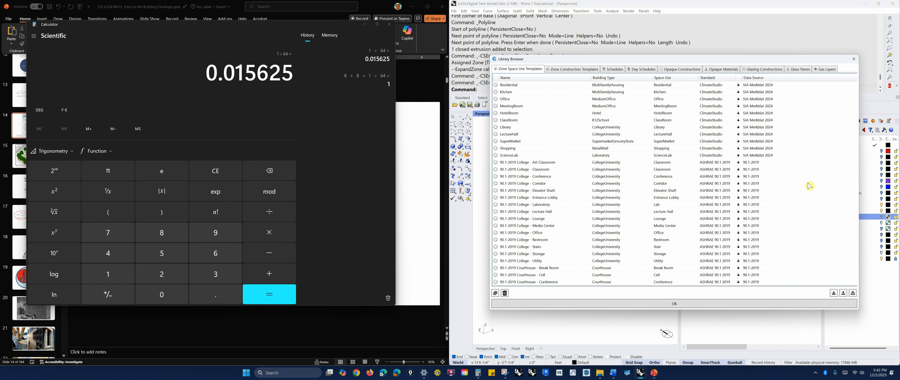
pyautogui.click(570, 70)
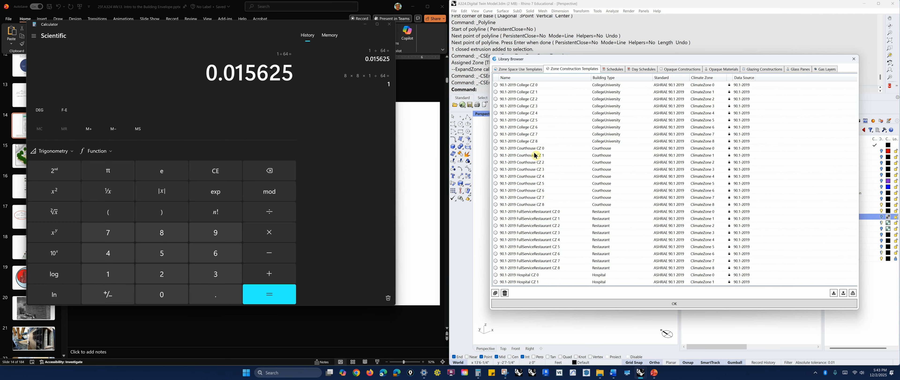
pyautogui.click(540, 178)
pyautogui.moveTo(859, 141); pyautogui.dragTo(869, 139)
pyautogui.click(865, 92)
pyautogui.moveTo(865, 94); pyautogui.dragTo(874, 277)
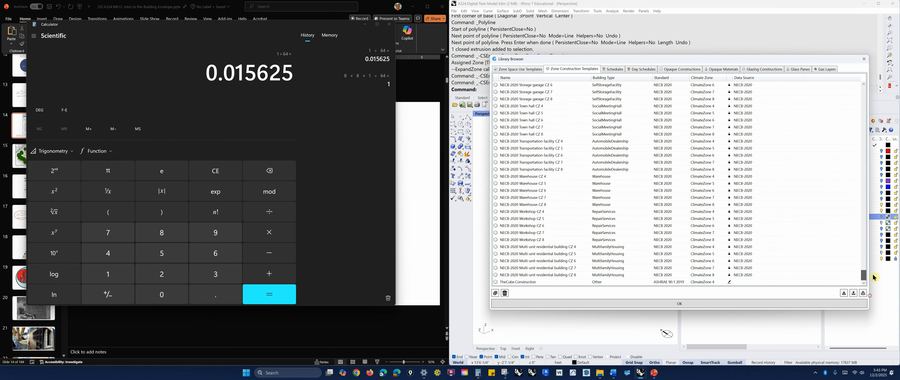
pyautogui.click(516, 282)
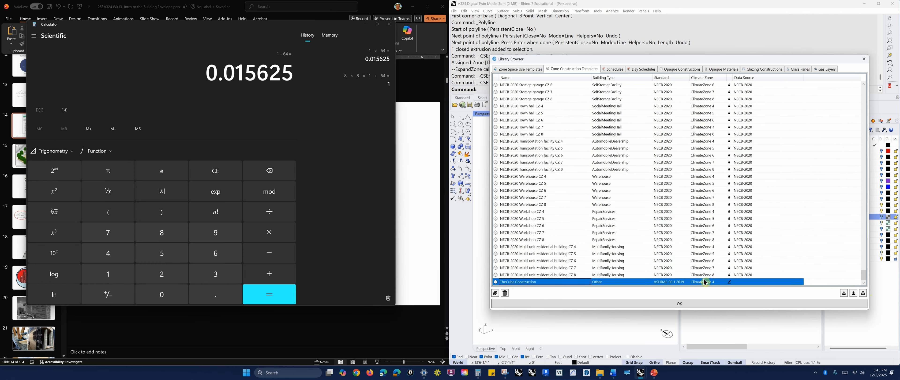
pyautogui.doubleClick(731, 283)
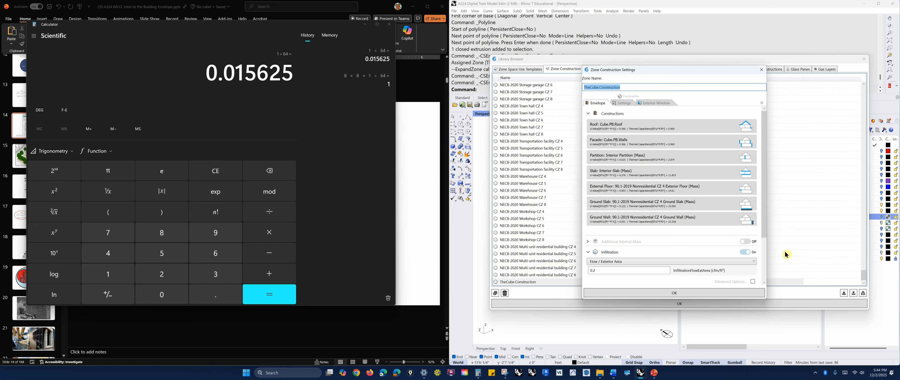
# - Open the roof's construction choices and examine the available constructions, from defaultConstruction through to the custom Cube assemblies
pyautogui.click(673, 140)
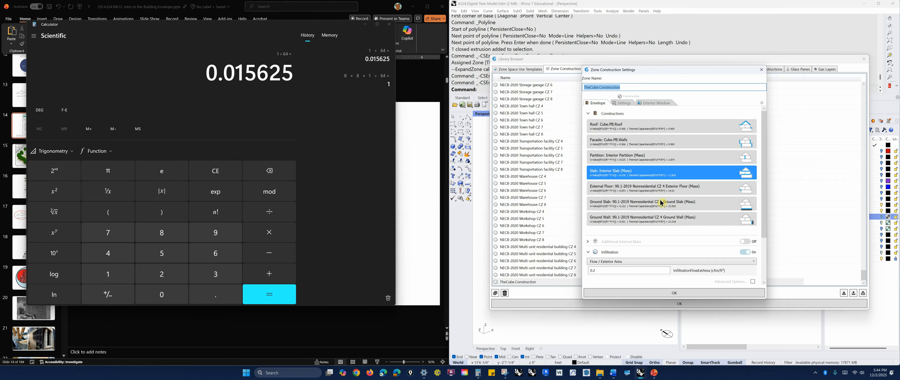
pyautogui.click(634, 129)
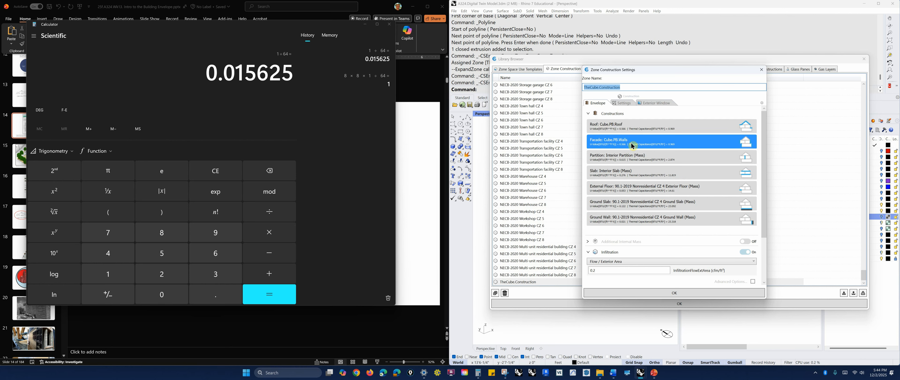
pyautogui.doubleClick(630, 132)
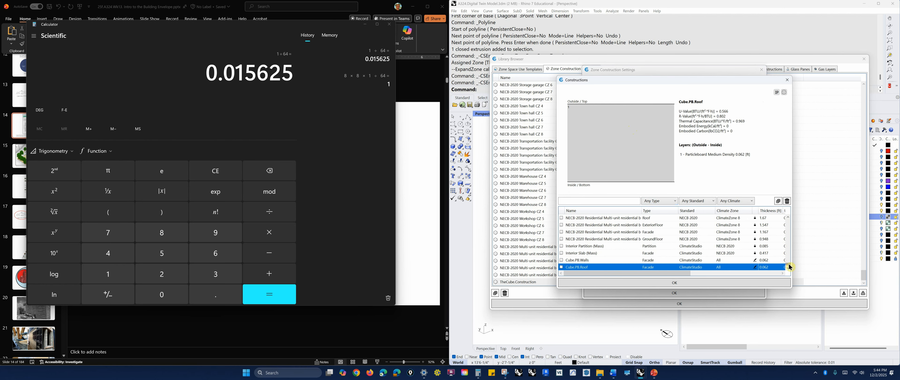
pyautogui.moveTo(788, 263); pyautogui.dragTo(790, 222)
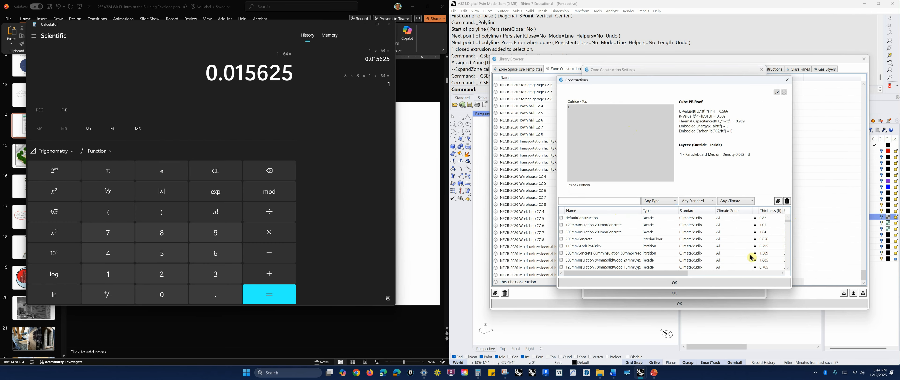
pyautogui.scroll(-5, 610, 257)
pyautogui.moveTo(788, 222); pyautogui.dragTo(788, 217)
pyautogui.click(581, 218)
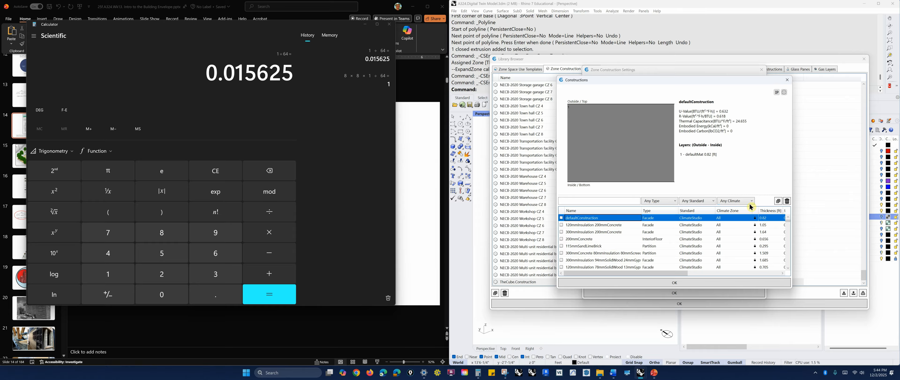
pyautogui.click(777, 209)
pyautogui.moveTo(788, 221); pyautogui.dragTo(787, 273)
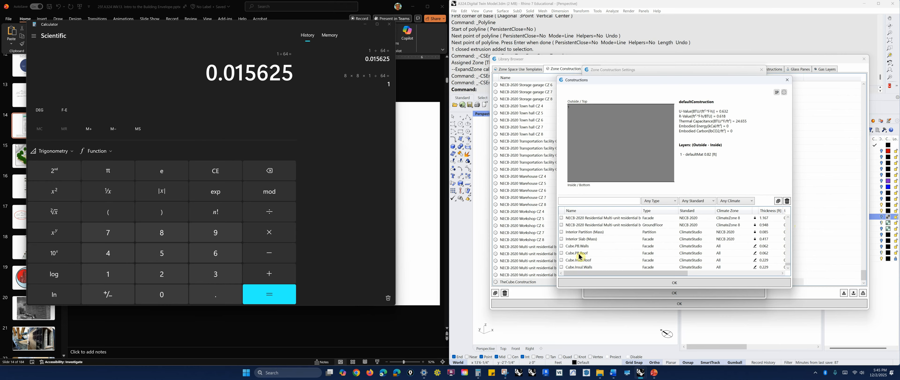
# - Open Cube.PB.Roof for editing and look at the material library entry of its Particleboard Medium Density layer
pyautogui.click(586, 256)
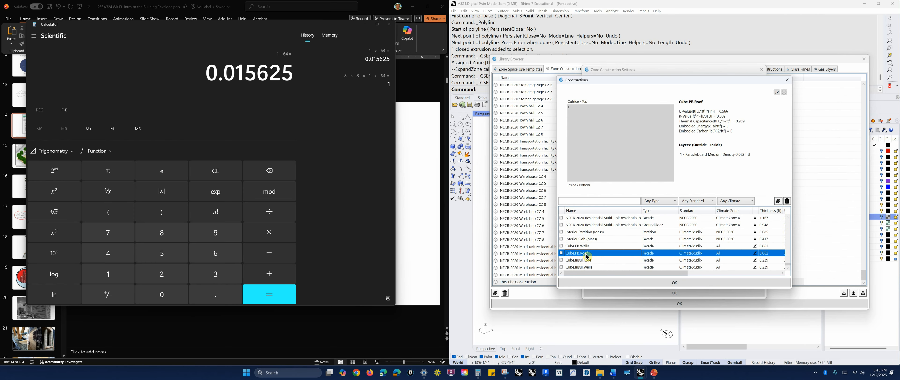
pyautogui.click(754, 253)
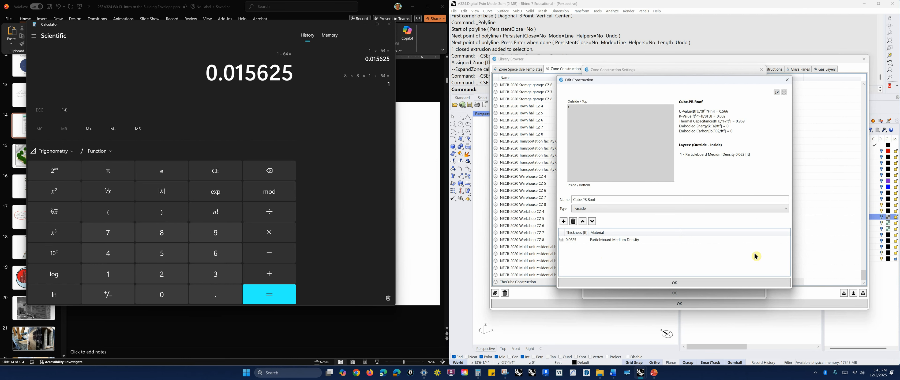
pyautogui.click(610, 240)
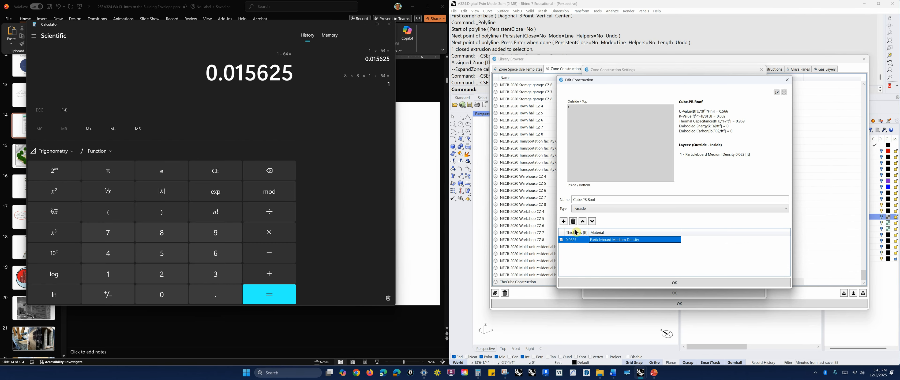
pyautogui.doubleClick(618, 239)
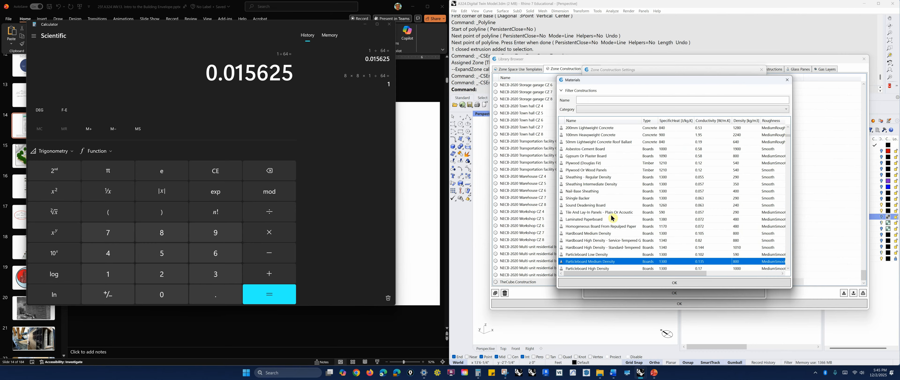
pyautogui.click(787, 80)
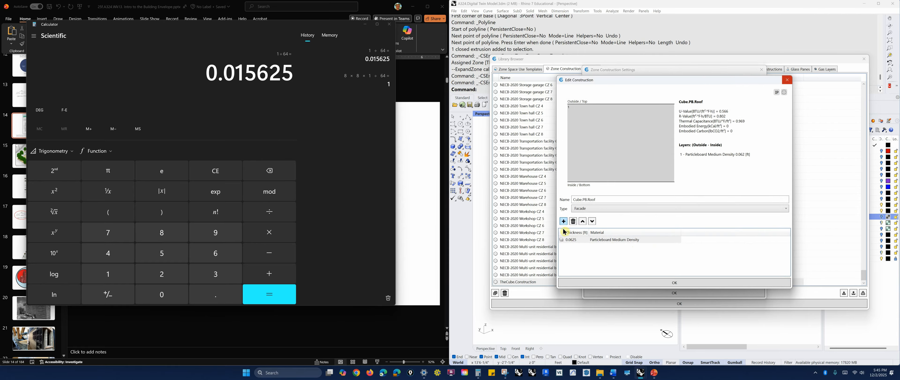
# - Try adding an extra layer to Cube.PB.Roof, filter the materials by "parti", and remove the layer without assigning a material
pyautogui.click(601, 246)
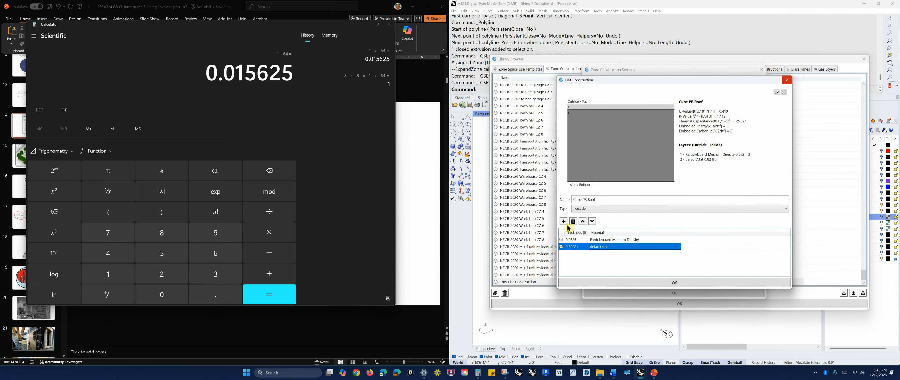
pyautogui.click(573, 221)
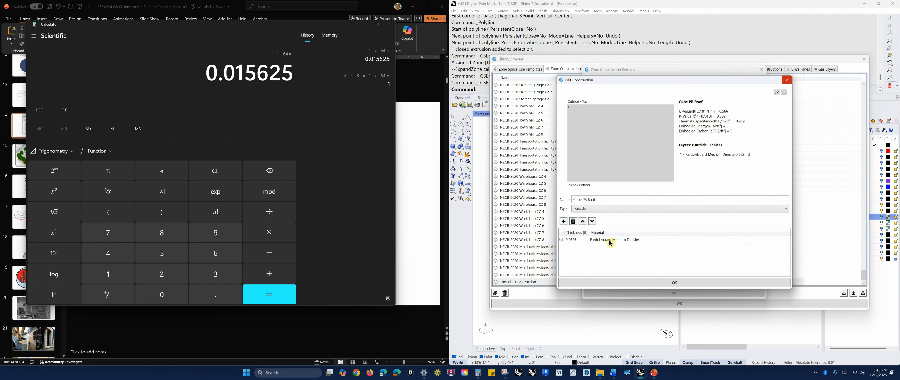
pyautogui.click(563, 221)
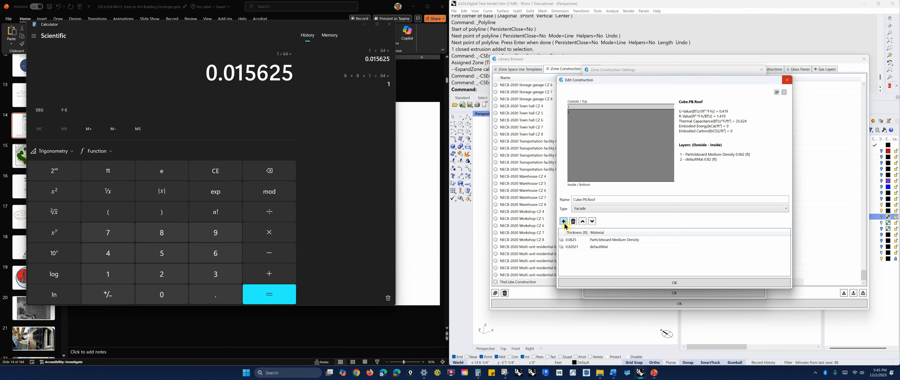
pyautogui.doubleClick(600, 246)
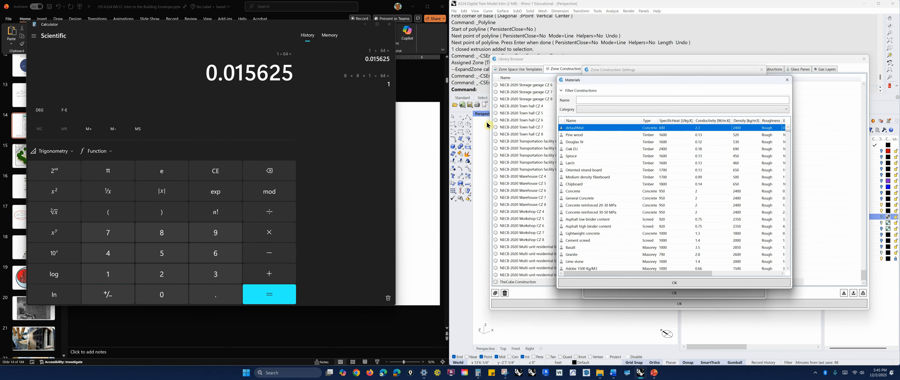
pyautogui.click(593, 101)
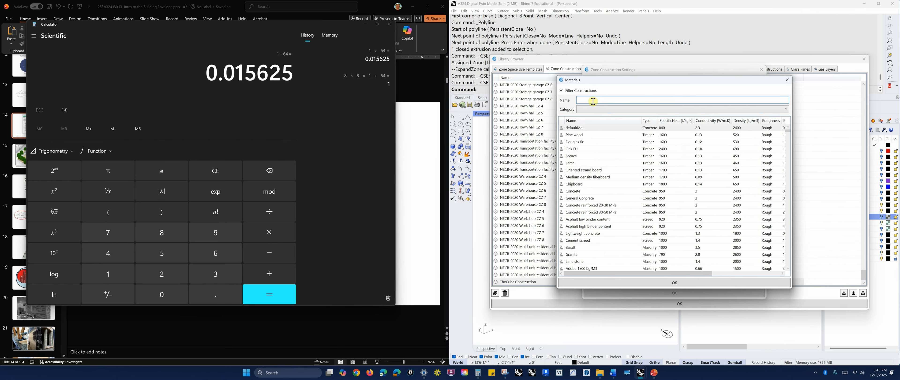
pyautogui.write('parti')
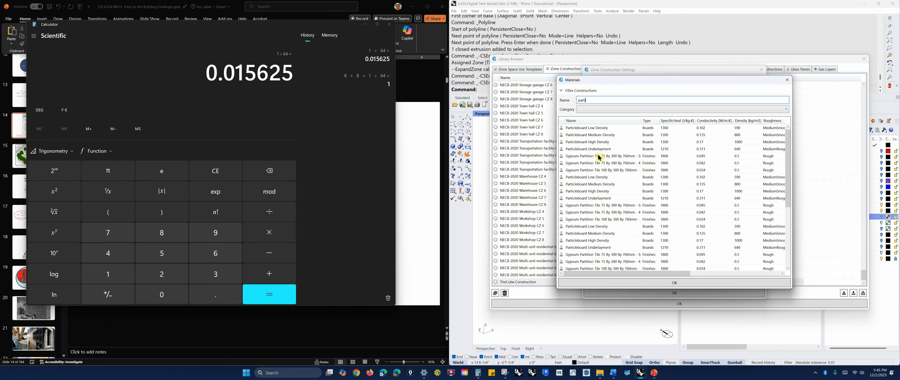
pyautogui.click(788, 80)
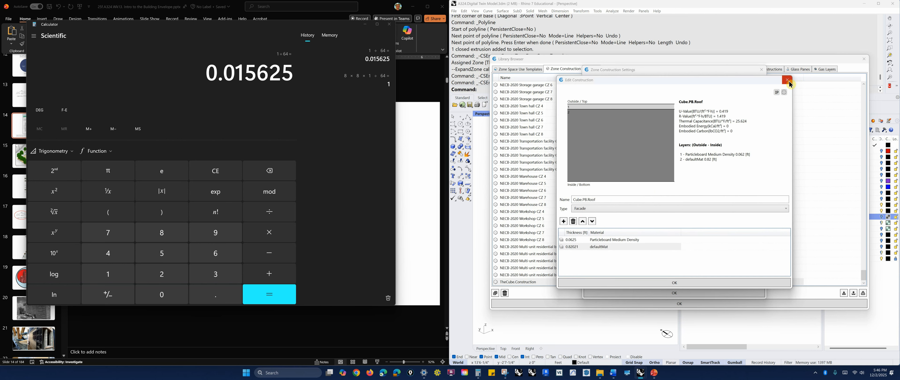
pyautogui.click(573, 221)
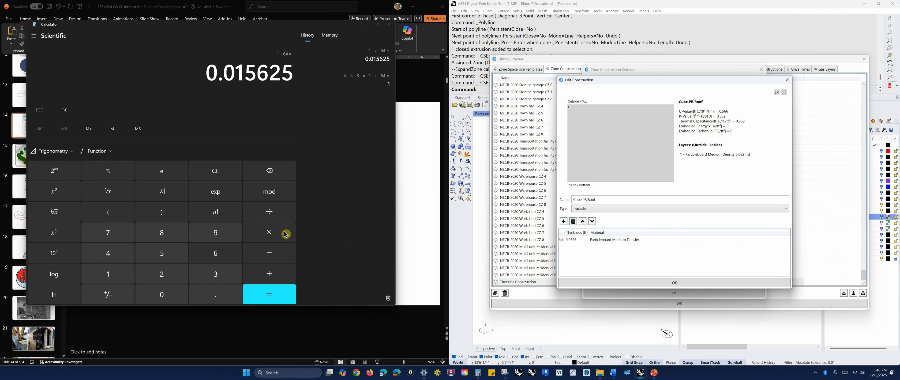
# - Calculate 1 ÷ 16 in Calculator to check the particleboard layer's thickness as a fraction
pyautogui.click(118, 281)
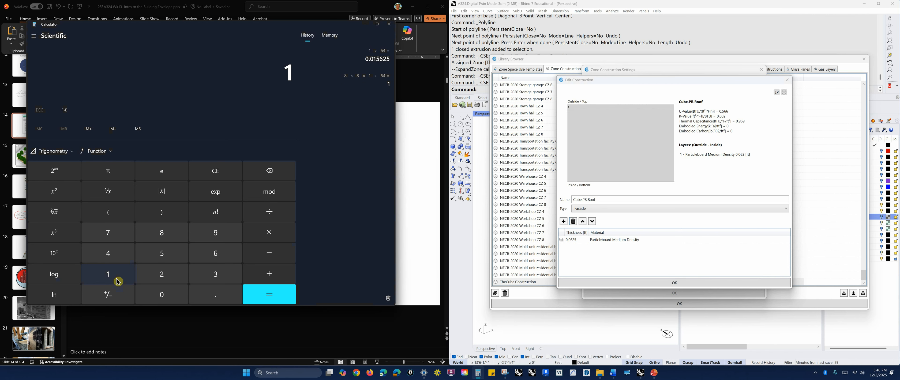
pyautogui.click(270, 215)
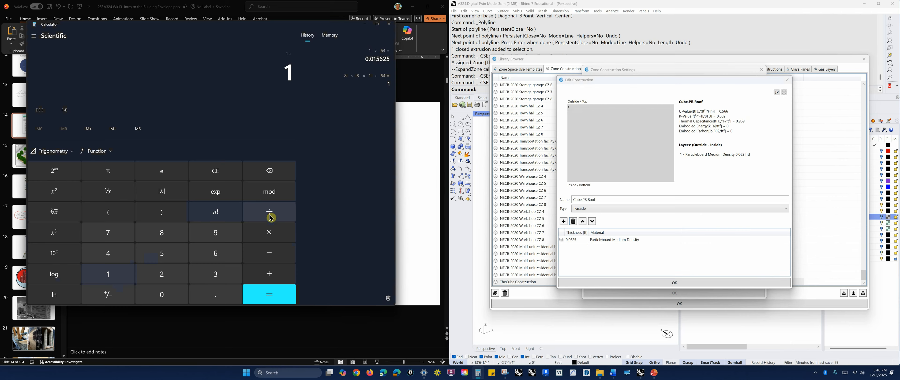
pyautogui.click(115, 276)
pyautogui.click(202, 257)
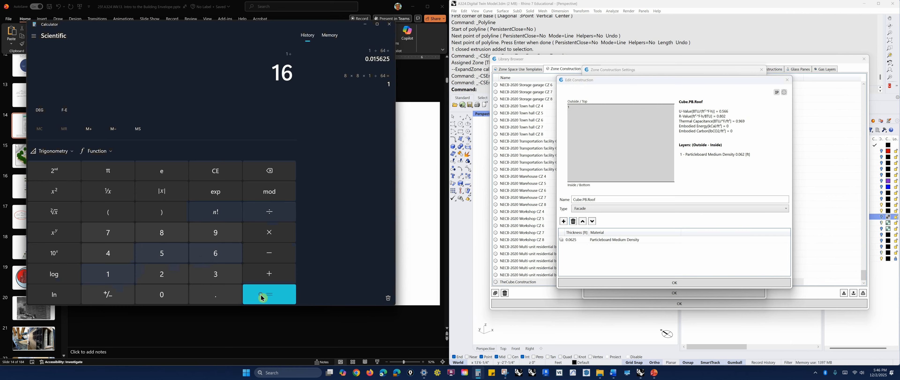
pyautogui.click(262, 297)
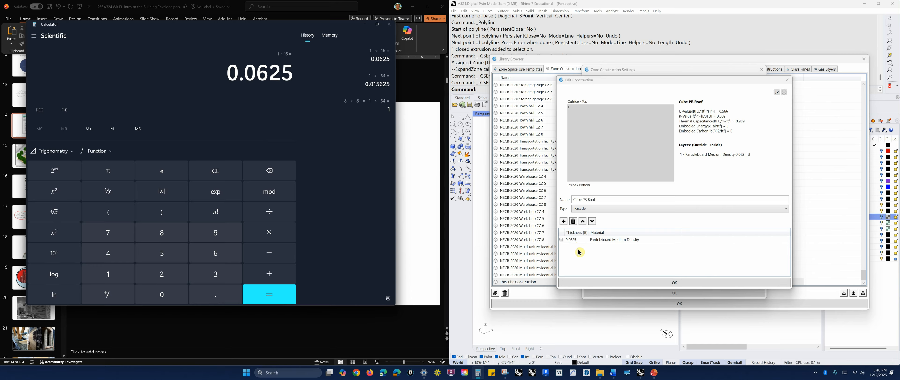
# - Leave the roof's construction dialogs, review the layers of the facade's Cube.PB.Walls construction, and return to the zone construction settings
pyautogui.click(668, 284)
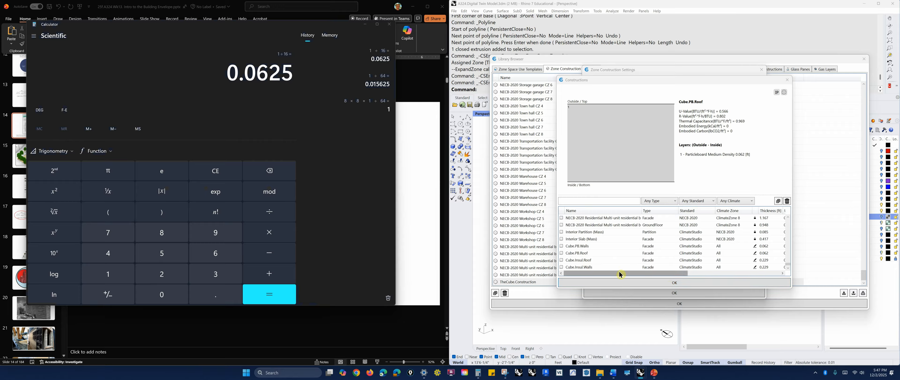
pyautogui.click(672, 283)
pyautogui.click(631, 142)
pyautogui.click(636, 128)
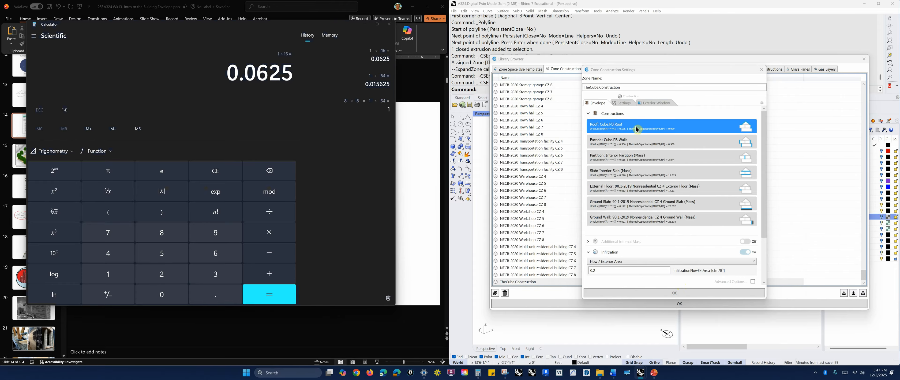
pyautogui.press('ctrl')
pyautogui.click(638, 146)
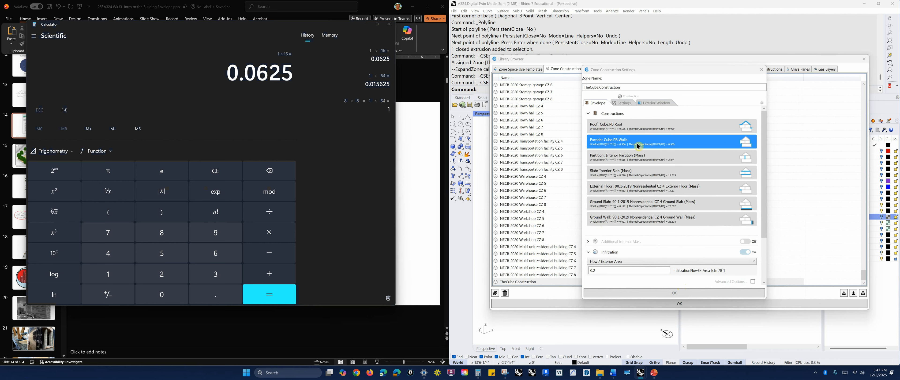
pyautogui.doubleClick(638, 147)
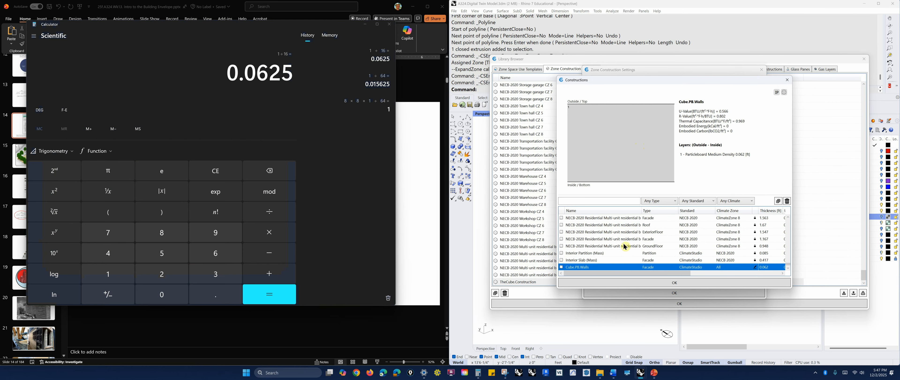
pyautogui.click(754, 267)
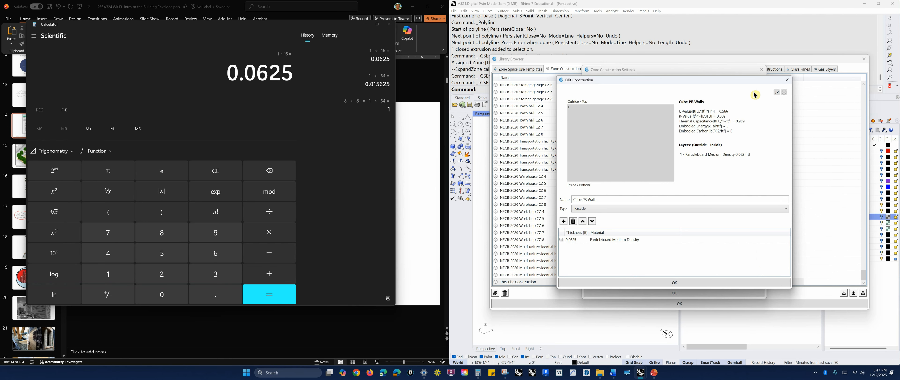
pyautogui.click(787, 80)
pyautogui.click(786, 80)
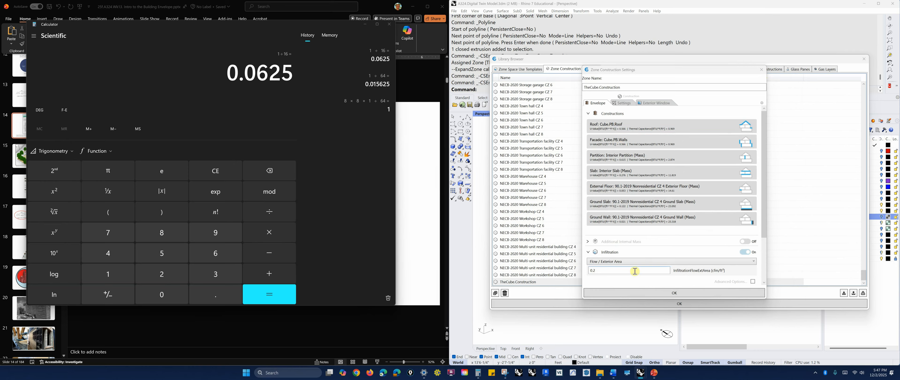
# - Look at the template's infiltration flow per exterior area, and show the exterior window settings in a maximized dialog
pyautogui.click(604, 270)
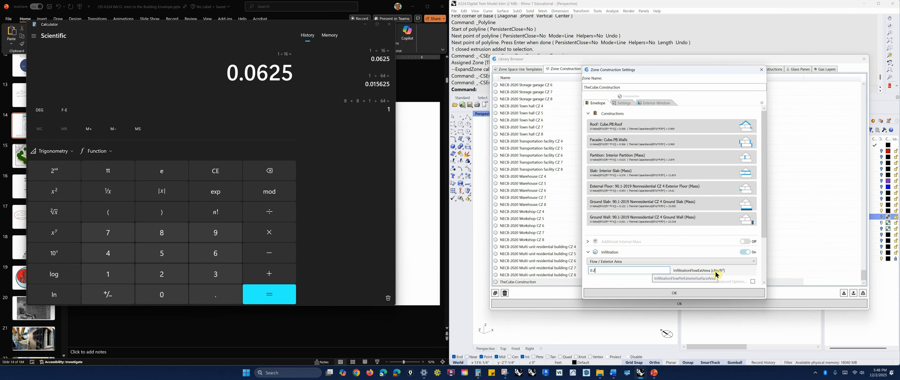
pyautogui.click(661, 105)
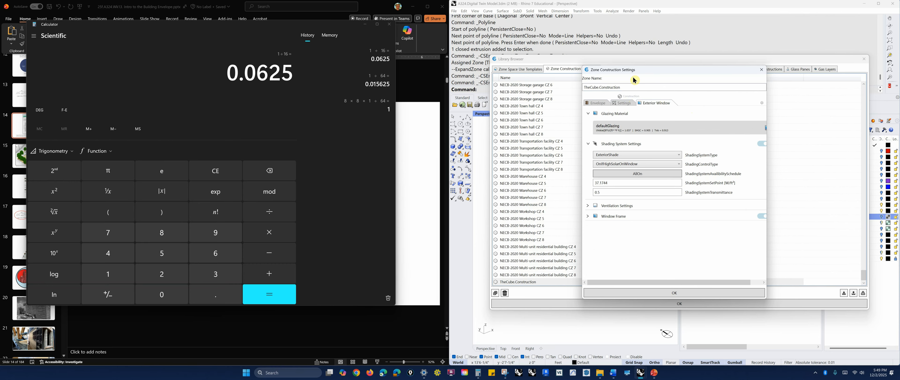
pyautogui.moveTo(639, 72)
pyautogui.mouseDown()
pyautogui.moveTo(624, 71)
pyautogui.moveTo(643, 69)
pyautogui.mouseUp()
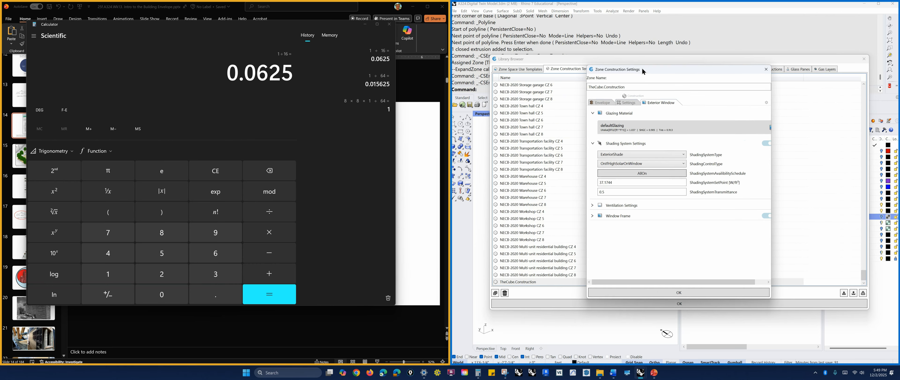
pyautogui.doubleClick(642, 70)
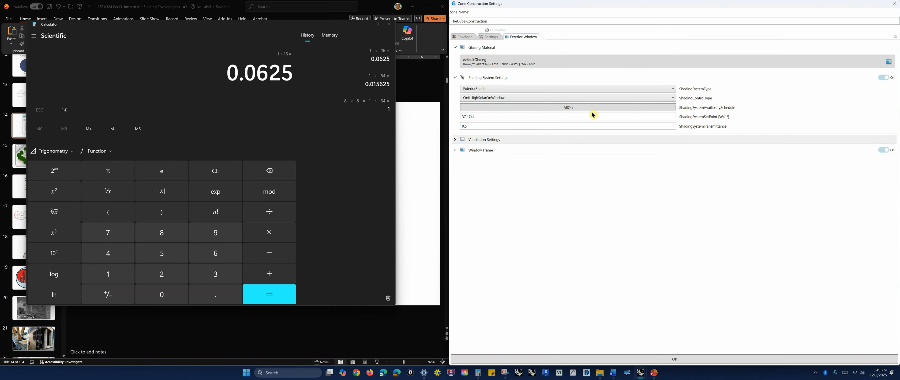
# - Open the glazing material choices, review the thermal and solar properties of defaultGlazing, and return to the library's construction templates
pyautogui.click(537, 64)
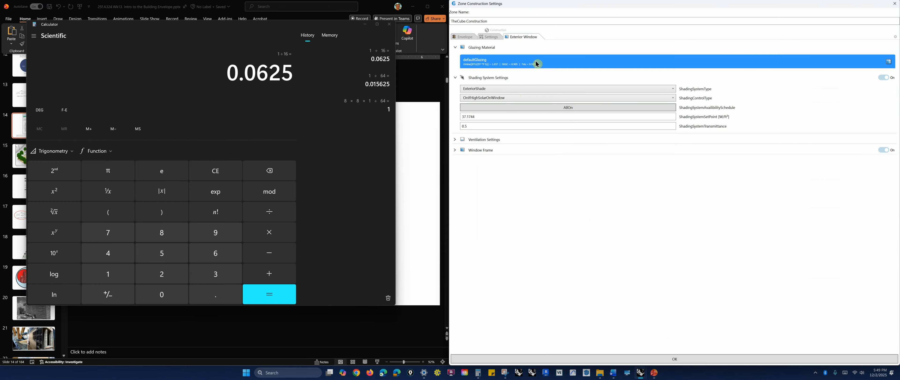
pyautogui.click(530, 41)
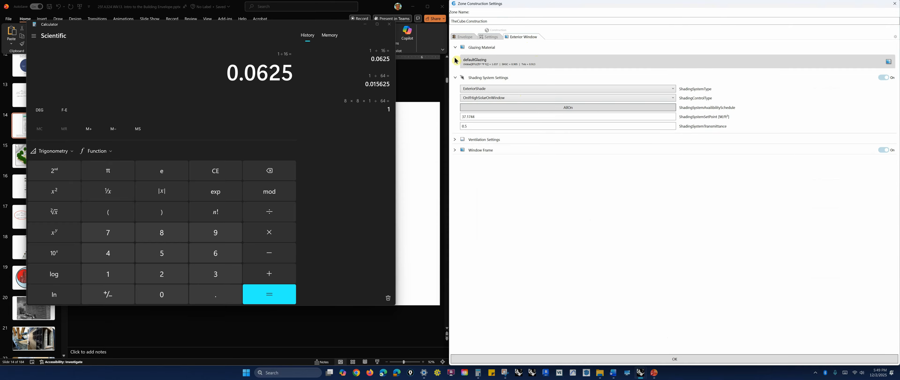
pyautogui.click(539, 60)
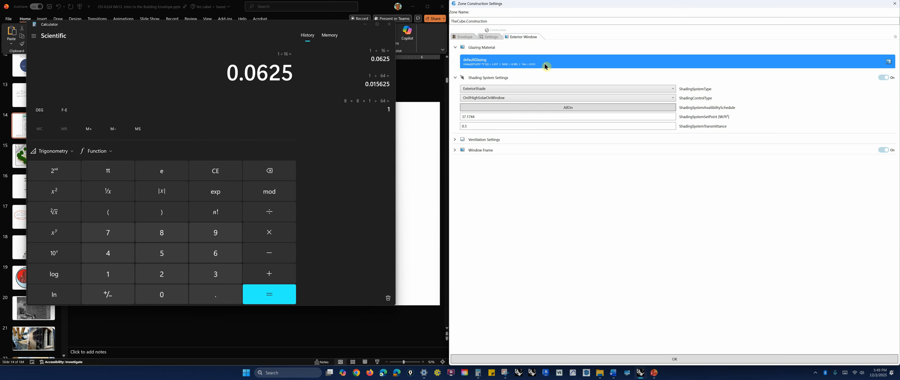
pyautogui.click(491, 62)
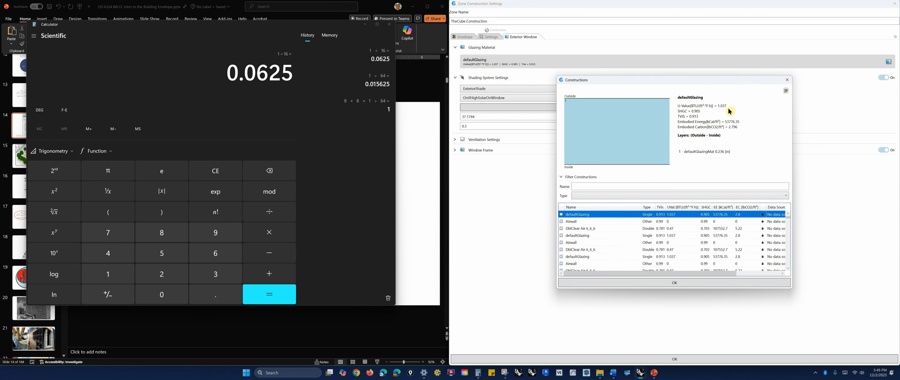
pyautogui.click(696, 112)
pyautogui.click(722, 111)
pyautogui.click(786, 91)
pyautogui.click(684, 283)
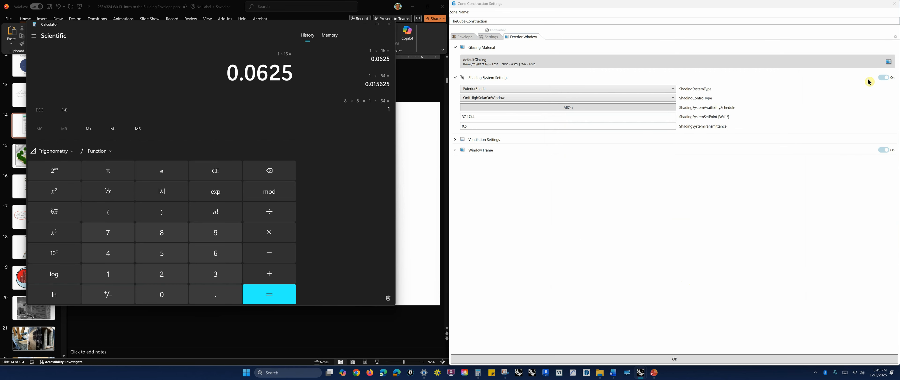
pyautogui.click(724, 357)
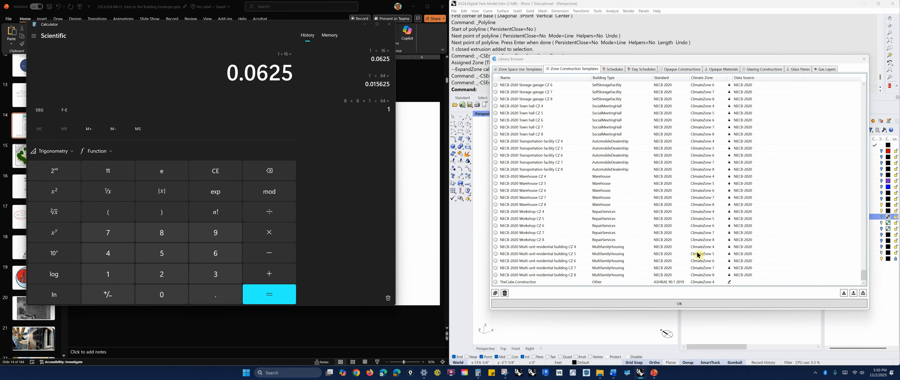
# - Reopen TheCube.Construction to recheck its envelope and exterior window settings, and close the library
pyautogui.click(729, 281)
pyautogui.click(596, 103)
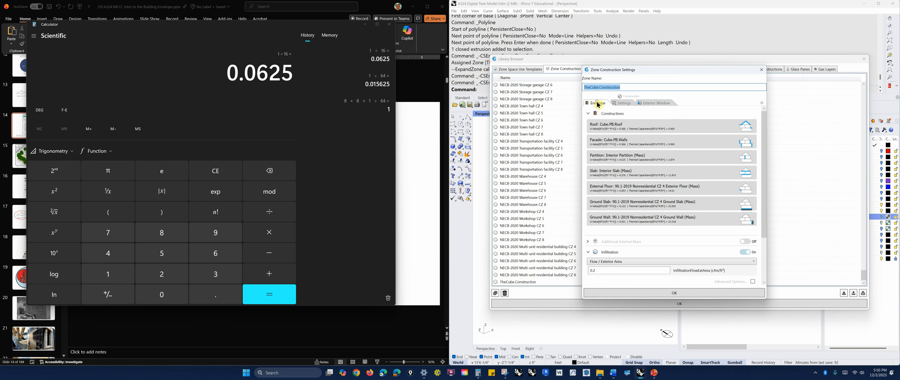
pyautogui.click(665, 103)
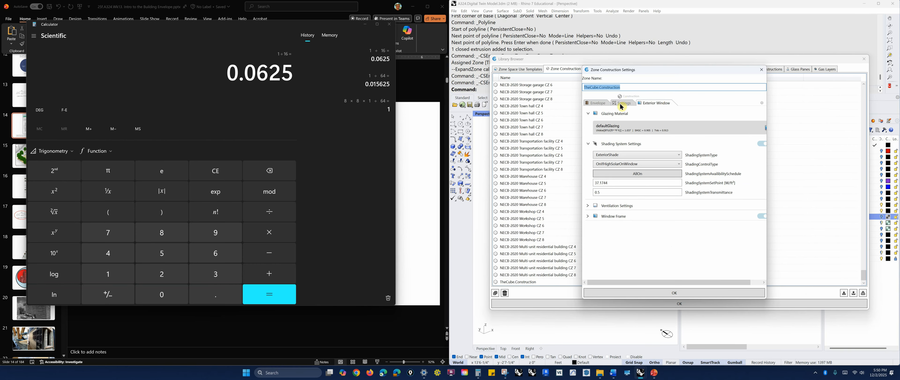
pyautogui.click(603, 105)
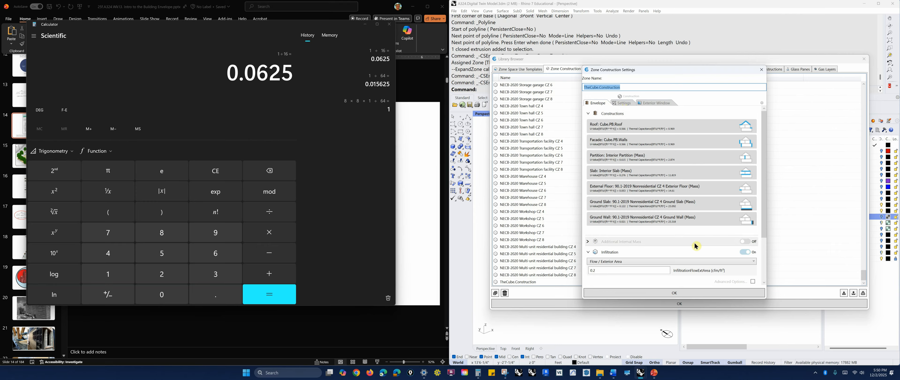
pyautogui.click(676, 293)
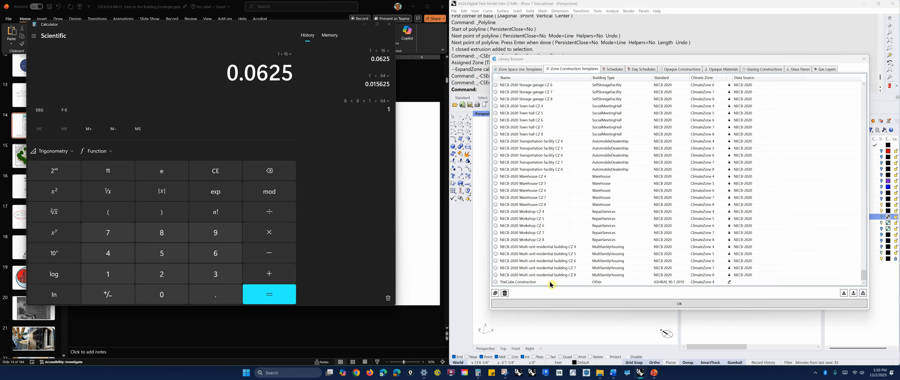
pyautogui.click(593, 304)
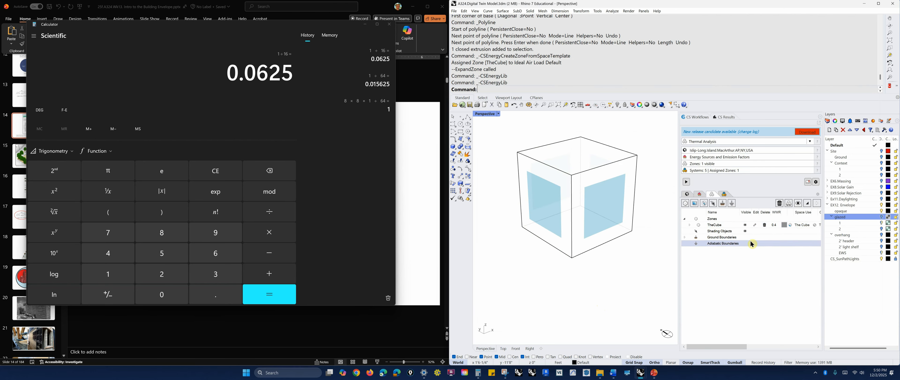
# - Open TheCube zone for editing and assign it the unmodified TheCube.Construction template
pyautogui.click(754, 224)
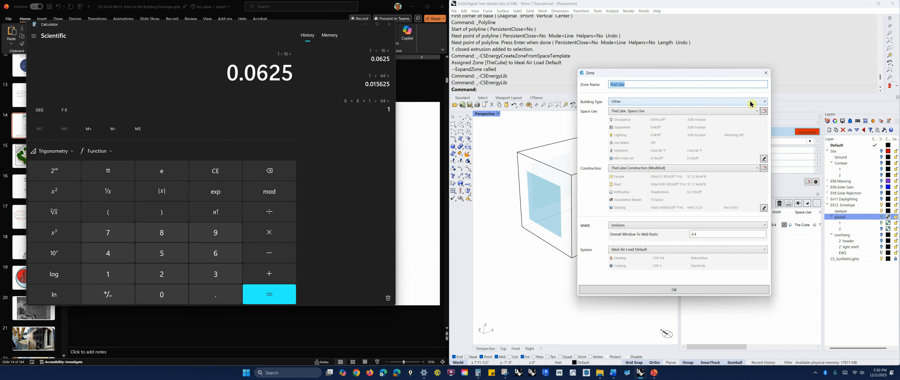
pyautogui.click(758, 111)
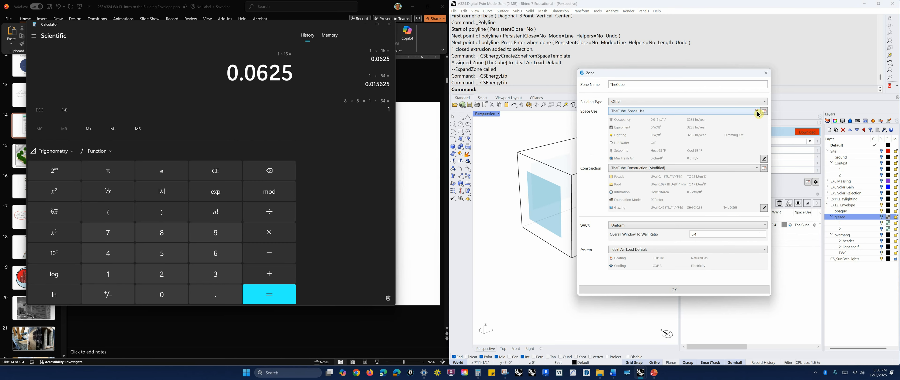
pyautogui.click(631, 180)
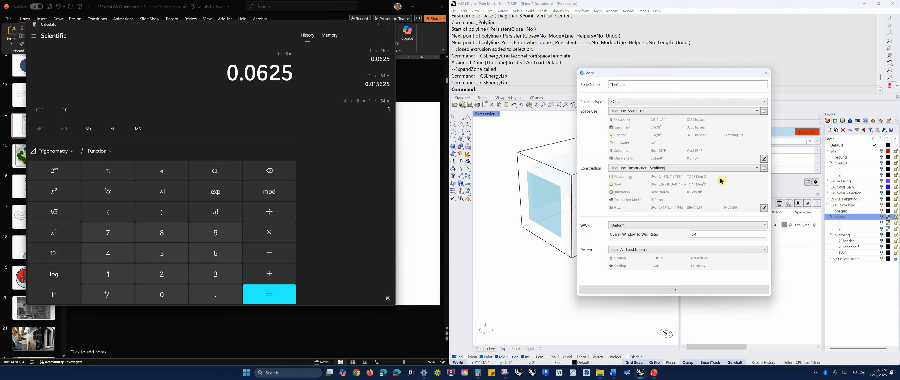
pyautogui.click(758, 170)
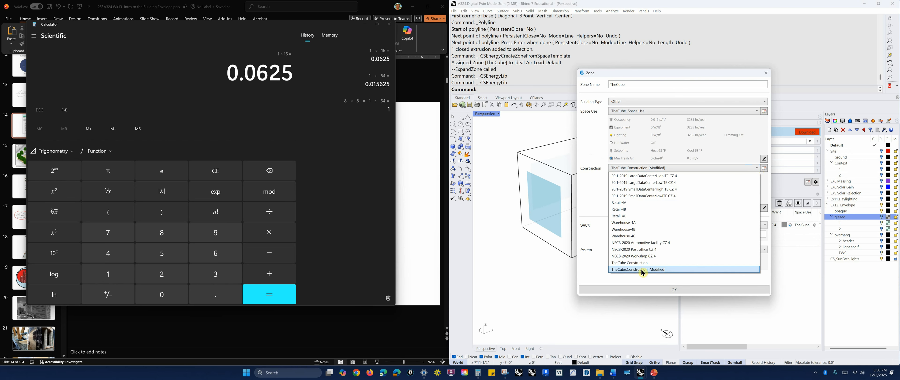
pyautogui.click(653, 264)
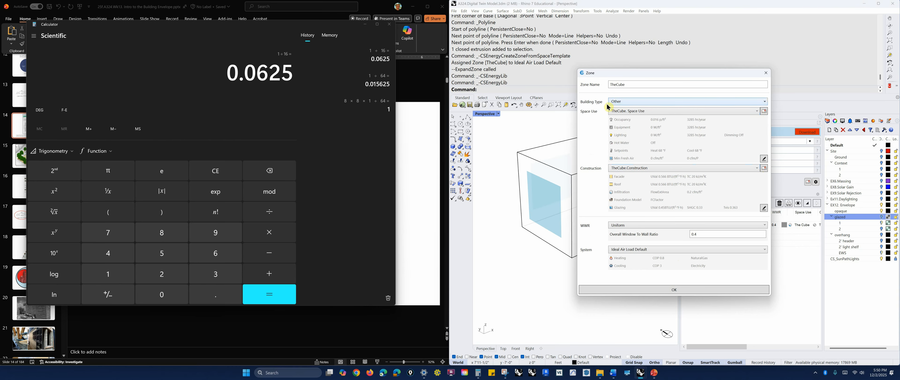
# - Browse the zone space use templates for any building type down to TheCube. Space Use, and close the list without changing the selection
pyautogui.click(764, 111)
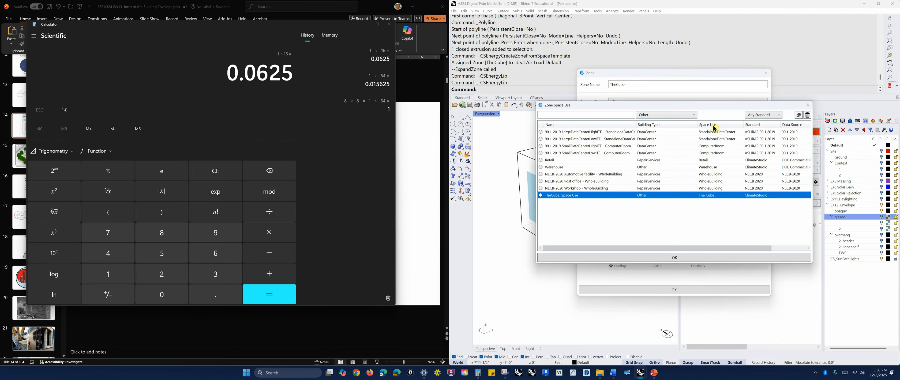
pyautogui.click(693, 115)
pyautogui.click(663, 123)
pyautogui.moveTo(808, 137); pyautogui.dragTo(817, 287)
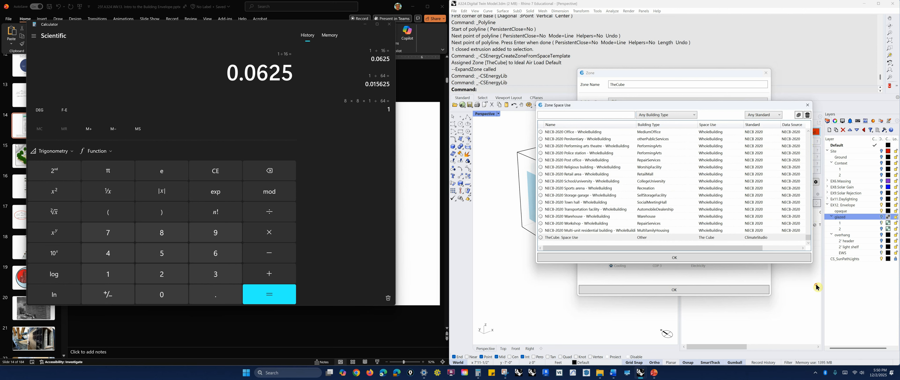
pyautogui.click(807, 105)
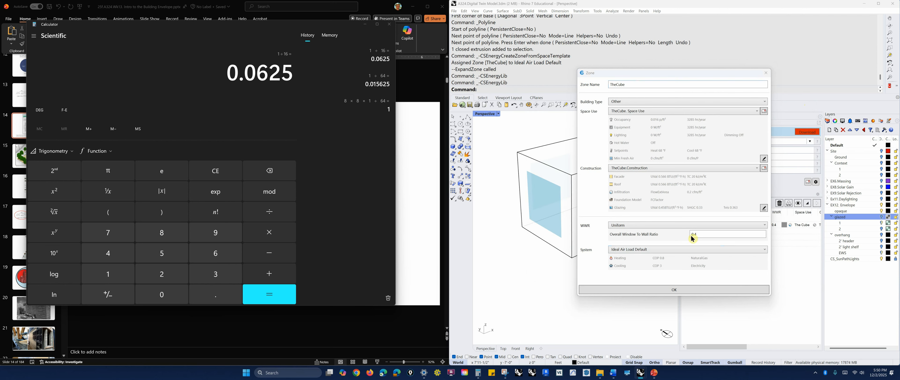
# - Close the zone settings and start the thermal analysis simulation of the cube
pyautogui.click(765, 72)
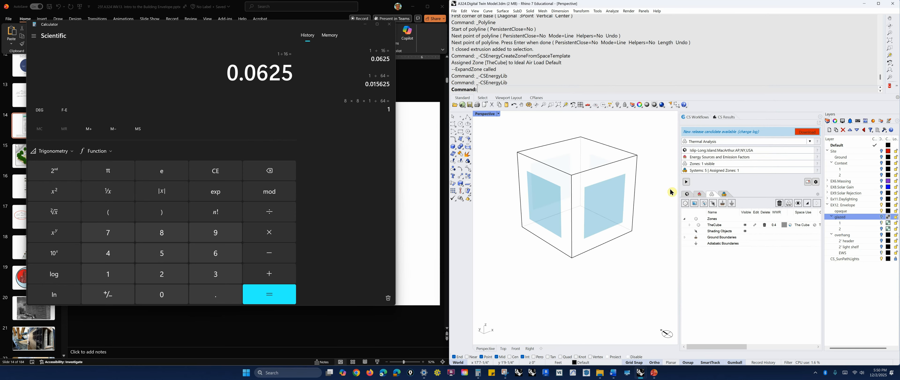
pyautogui.click(688, 184)
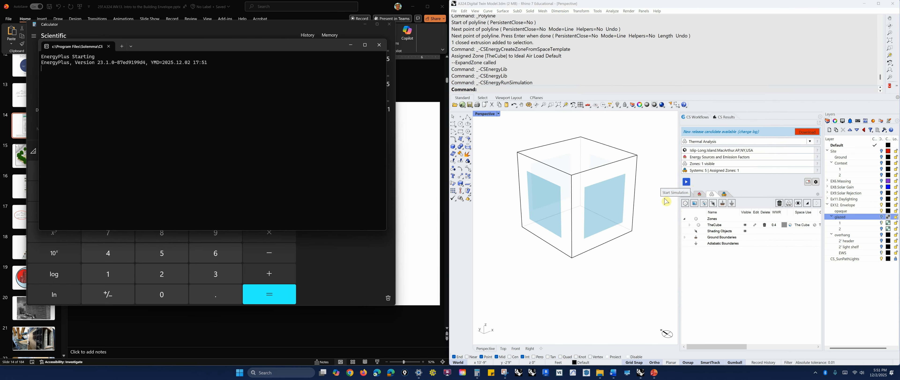
# - Open the new untitled simulation result and switch its building chart to Energy Use Intensity
pyautogui.moveTo(319, 51); pyautogui.dragTo(296, 51)
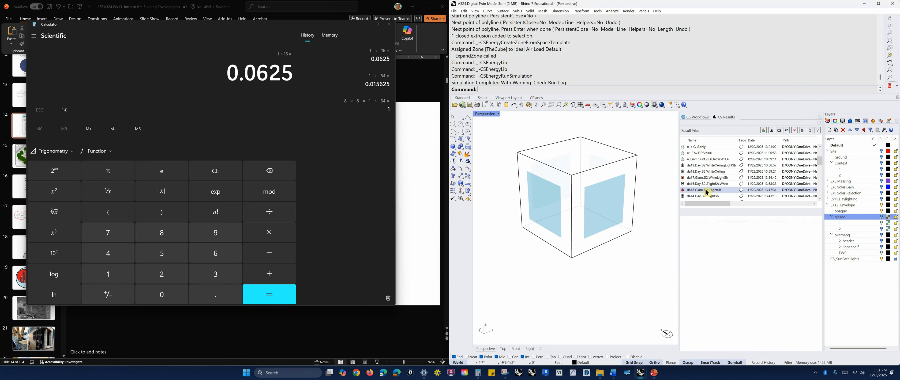
pyautogui.moveTo(818, 166); pyautogui.dragTo(820, 145)
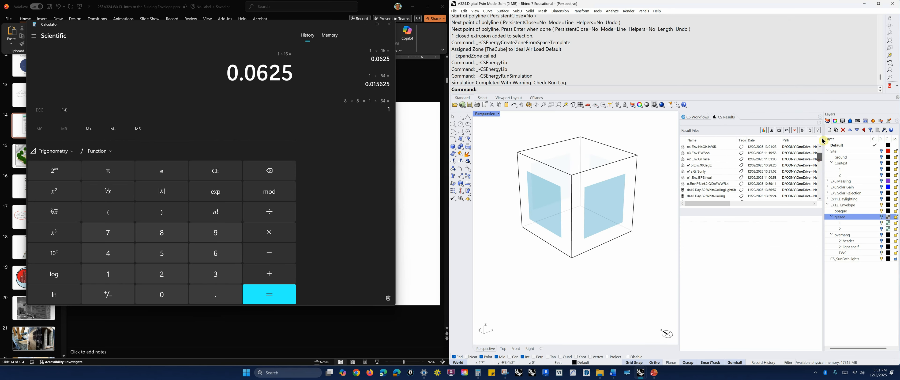
pyautogui.click(704, 146)
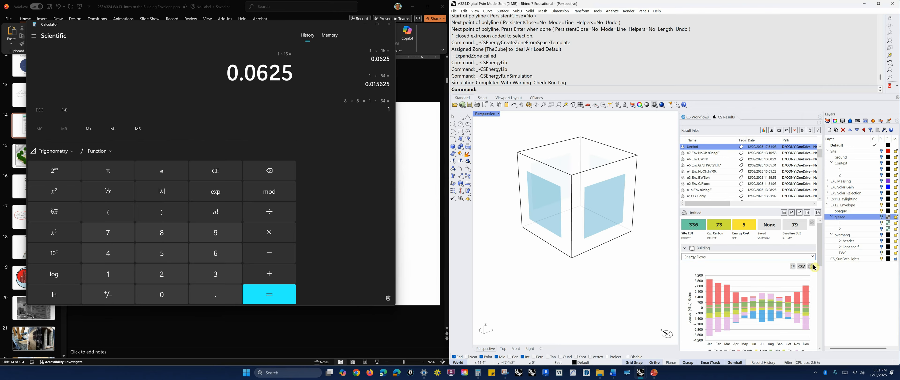
pyautogui.click(813, 257)
pyautogui.click(729, 264)
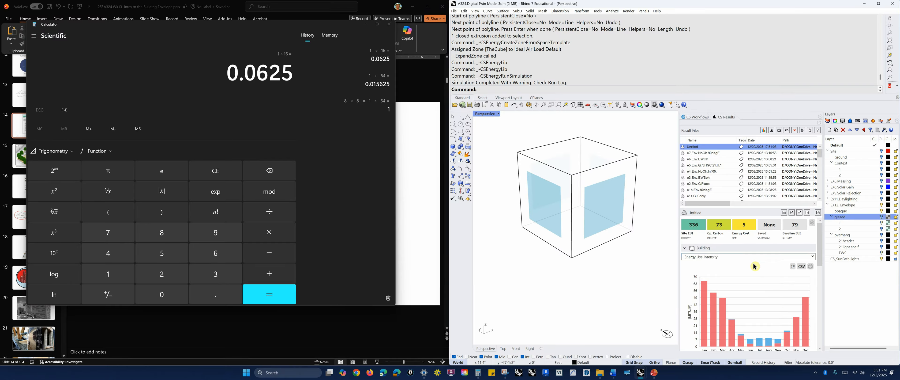
# - Examine the monthly Energy Use Intensity chart and its legend, and return the building chart to Energy Flows
pyautogui.scroll(-3, 821, 252)
pyautogui.scroll(1, 823, 265)
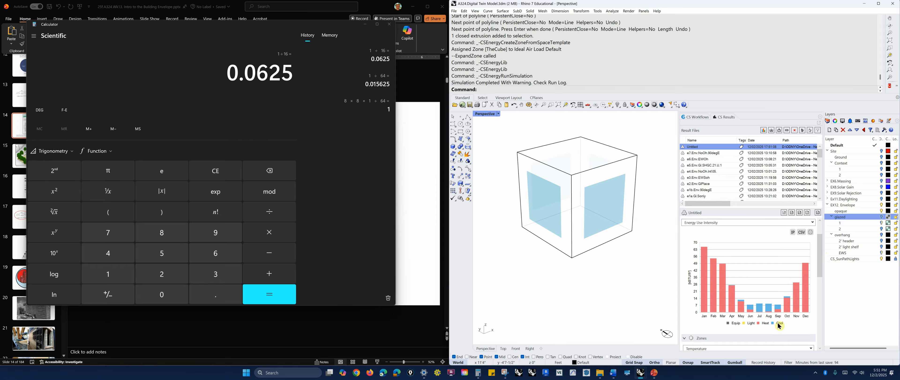
pyautogui.click(812, 223)
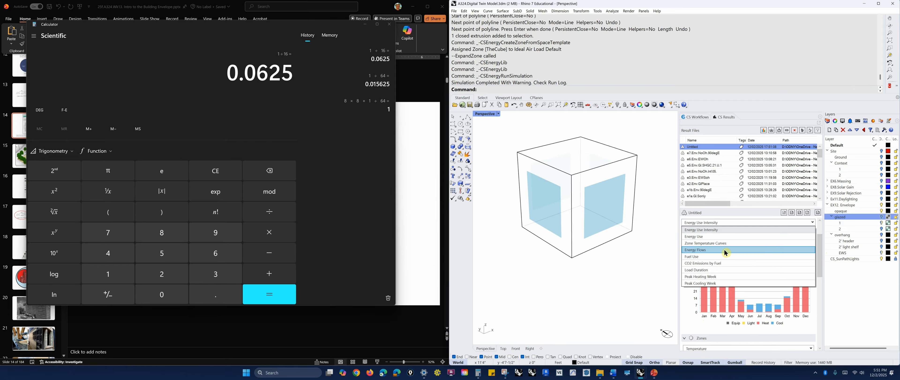
pyautogui.click(714, 249)
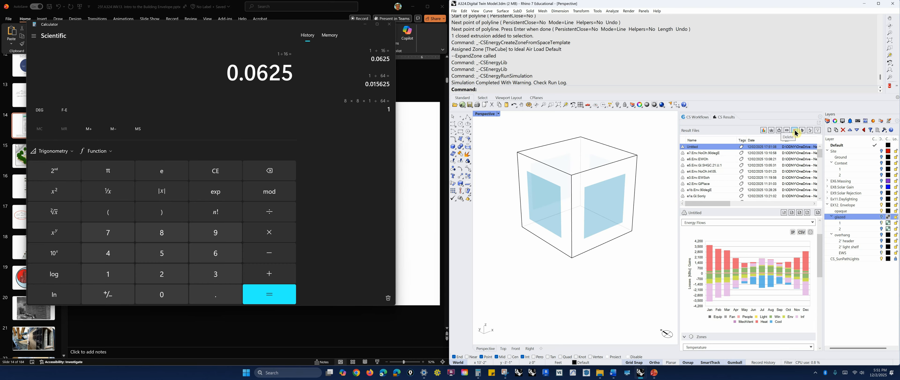
# - Delete the untitled result file from disk and sort the result files by name in descending order
pyautogui.click(795, 131)
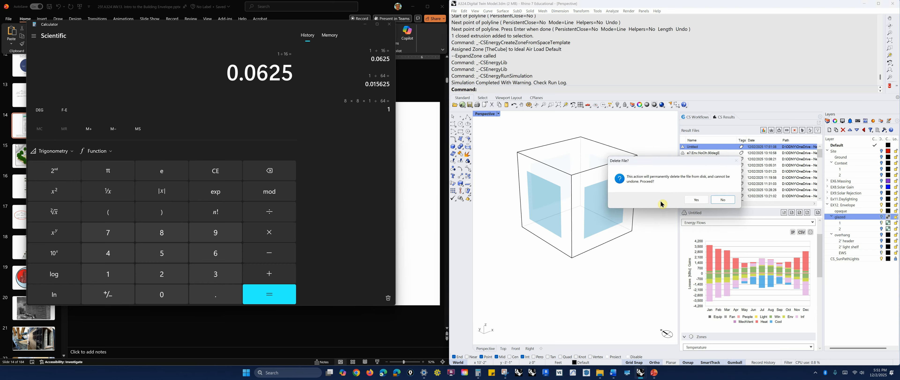
pyautogui.click(695, 199)
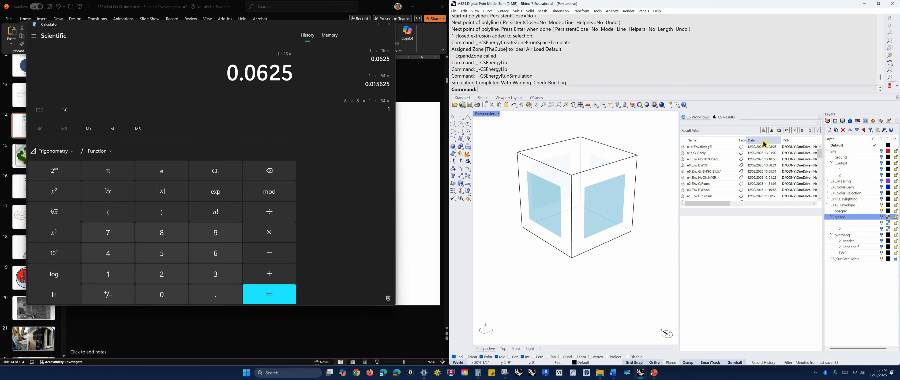
pyautogui.click(715, 140)
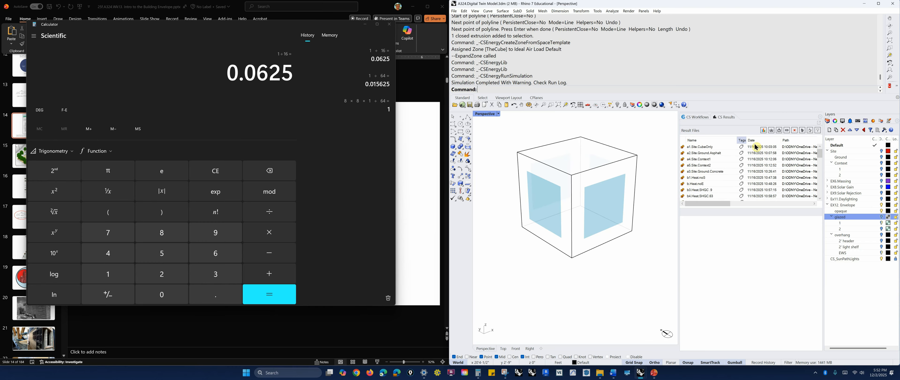
pyautogui.click(705, 143)
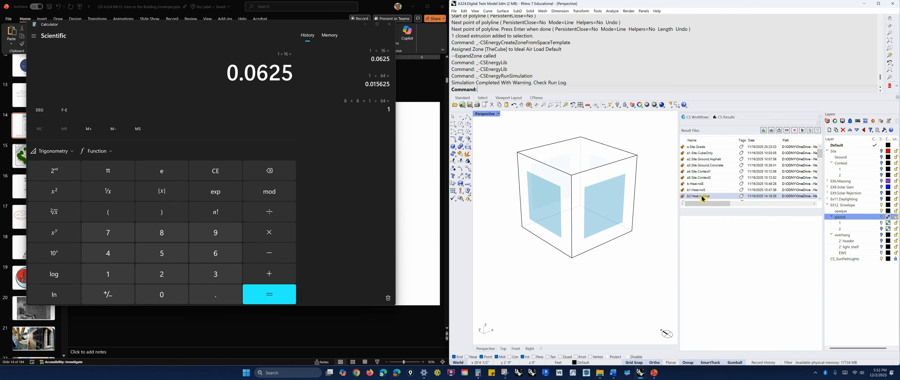
pyautogui.click(703, 140)
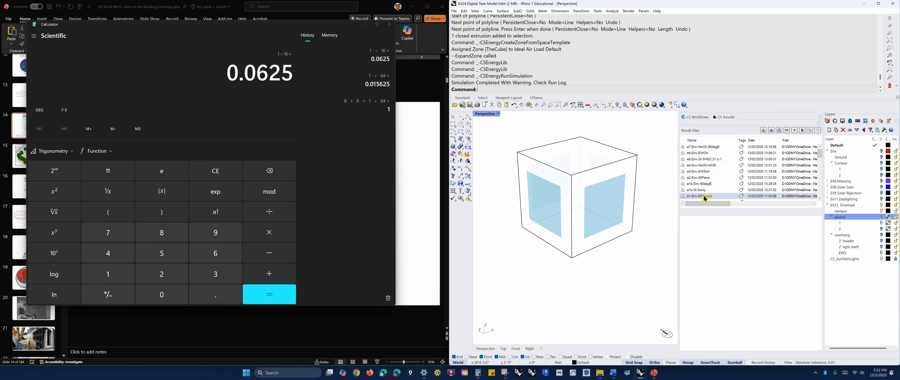
# - Enlarge the result files list and view the Energy Flows charts of e.Env.PB.Inf.2.GlDef.WWR.4 and e1.Env.EPSinsul
pyautogui.moveTo(716, 206)
pyautogui.mouseDown()
pyautogui.moveTo(719, 225)
pyautogui.moveTo(719, 212)
pyautogui.mouseUp()
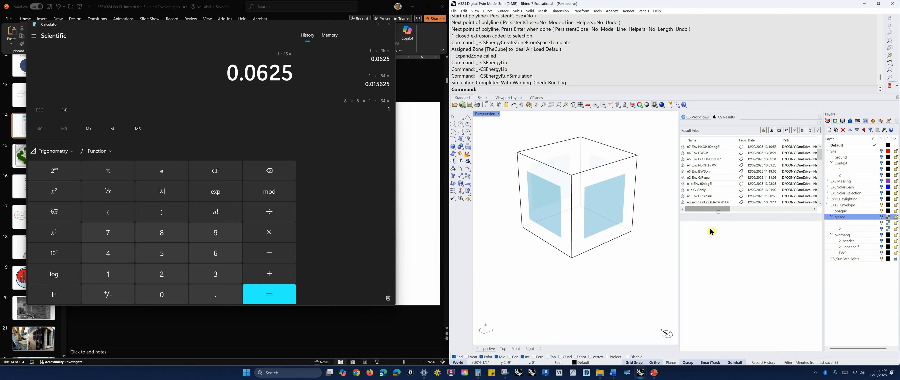
pyautogui.moveTo(593, 241); pyautogui.dragTo(601, 275, button='right')
pyautogui.click(701, 202)
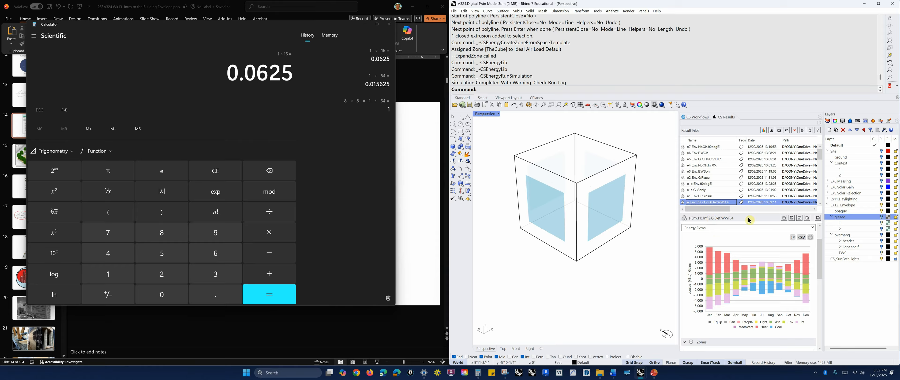
pyautogui.click(699, 196)
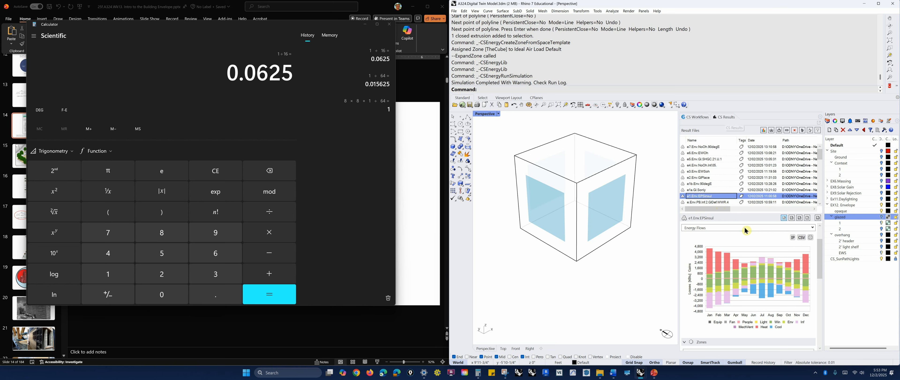
# - View the e1a.Gl.Sonly result, select it together with e1.Env.EPSinsul, and open a comparison of both
pyautogui.press('ctrl')
pyautogui.click(712, 190)
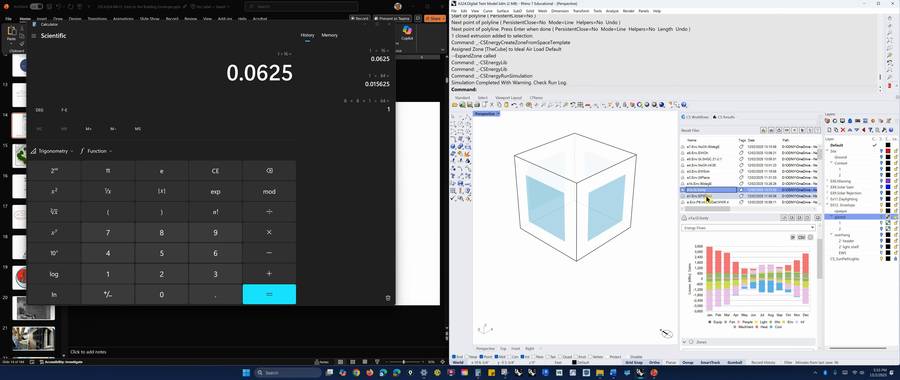
pyautogui.click(707, 196)
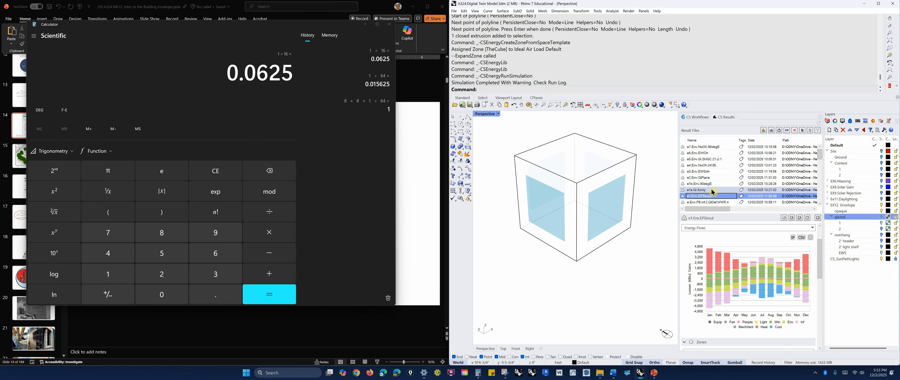
pyautogui.keyDown('ctrl'); pyautogui.click(713, 190); pyautogui.keyUp('ctrl')
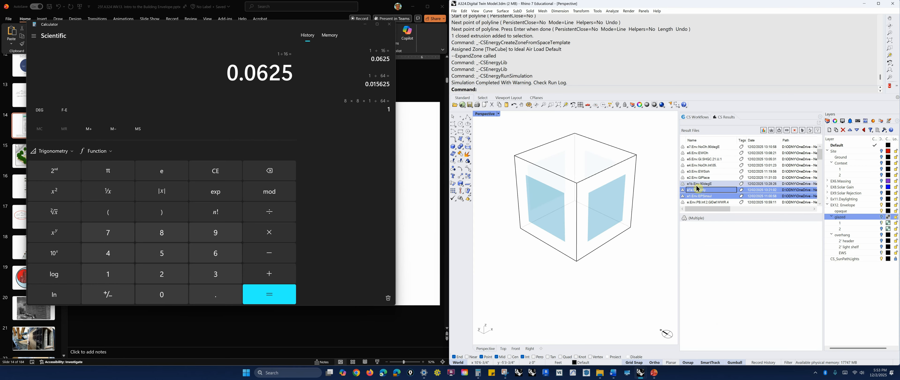
pyautogui.click(765, 132)
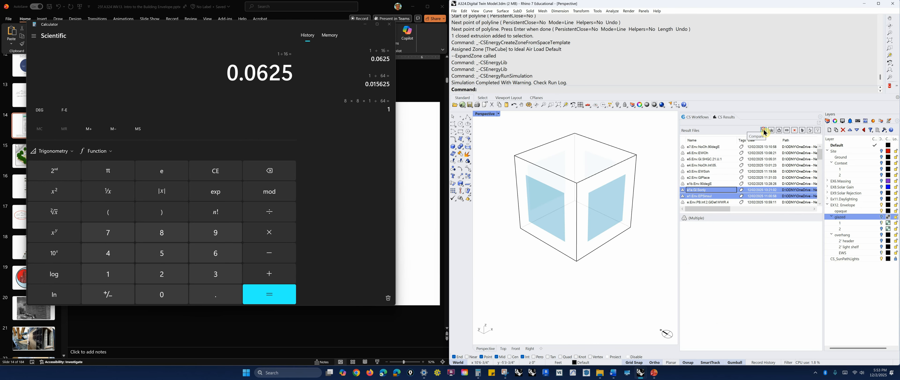
# - Set the comparison graph to Flow, examine the gains, losses and input values of both results, and close the comparison
pyautogui.moveTo(317, 81); pyautogui.dragTo(295, 123)
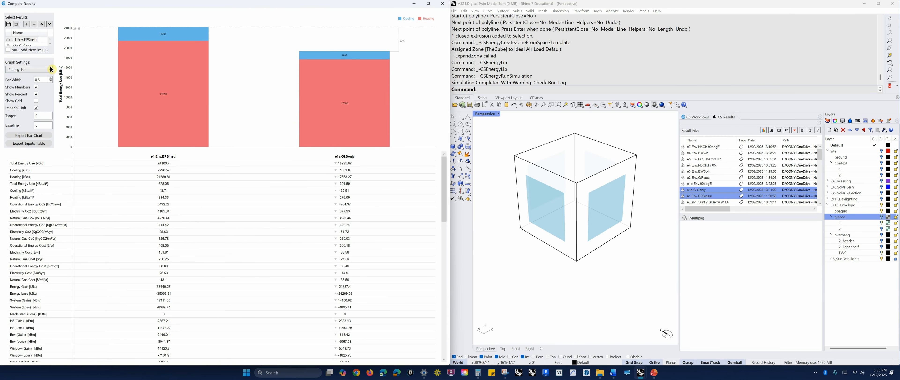
pyautogui.click(50, 69)
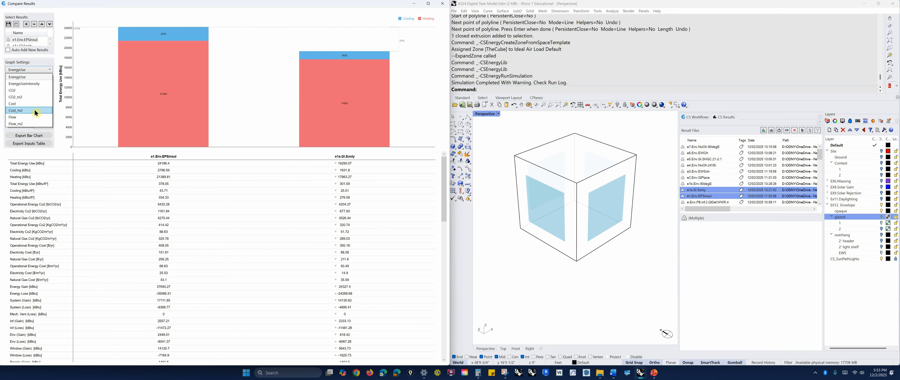
pyautogui.click(31, 116)
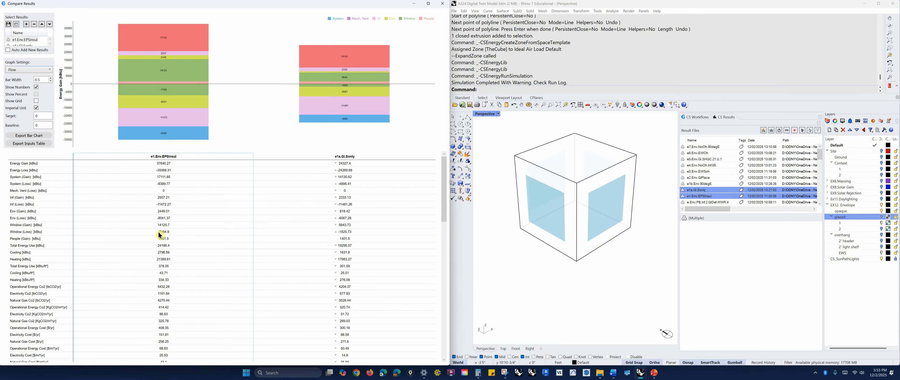
pyautogui.scroll(-3, 228, 267)
pyautogui.scroll(-7, 230, 268)
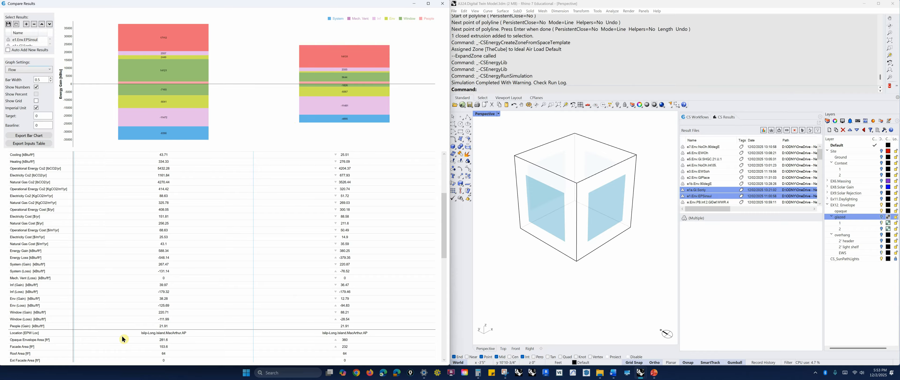
pyautogui.scroll(-4, 196, 312)
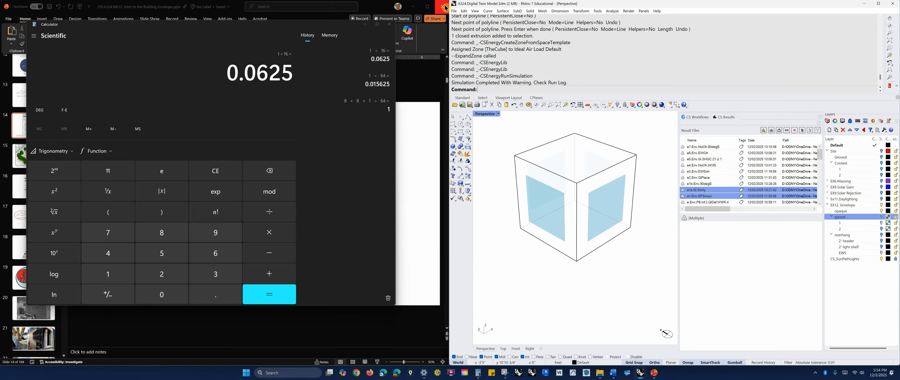
pyautogui.click(442, 4)
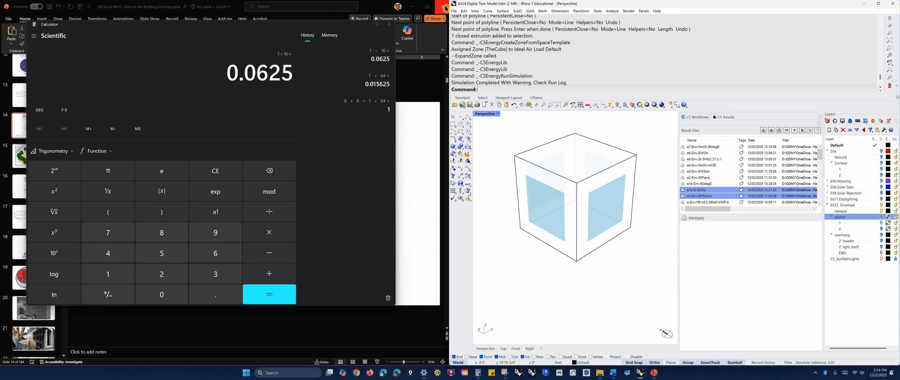
# - Put the calculator away, refresh the result files, and display the e.Env.PB.Inf.2.GlDef.WWR.4 summary metrics above its Energy Flows chart
pyautogui.click(364, 24)
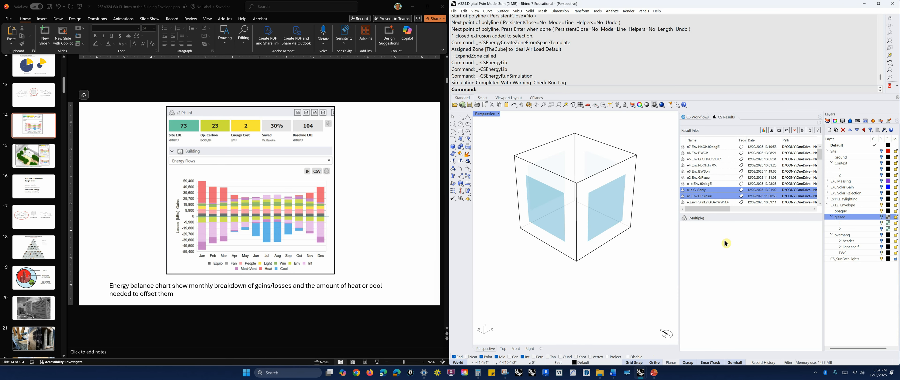
pyautogui.click(810, 130)
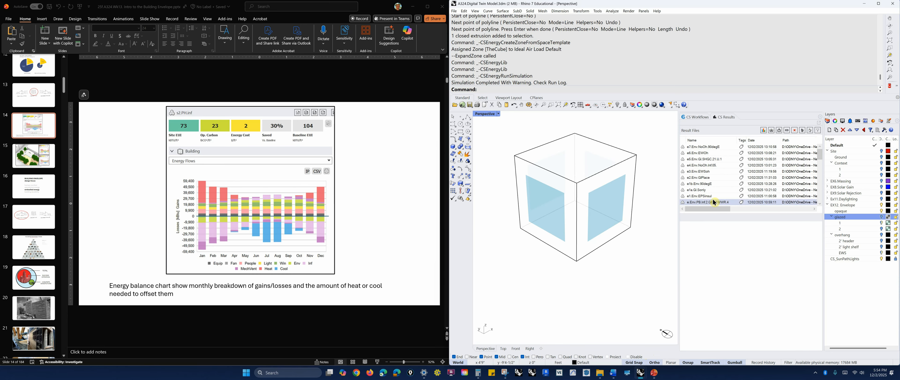
pyautogui.click(724, 201)
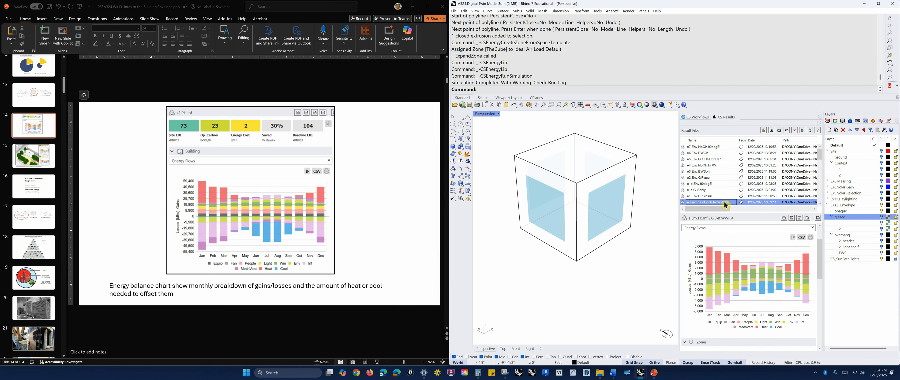
pyautogui.click(693, 205)
pyautogui.moveTo(739, 218)
pyautogui.mouseDown()
pyautogui.moveTo(746, 328)
pyautogui.moveTo(754, 212)
pyautogui.mouseUp()
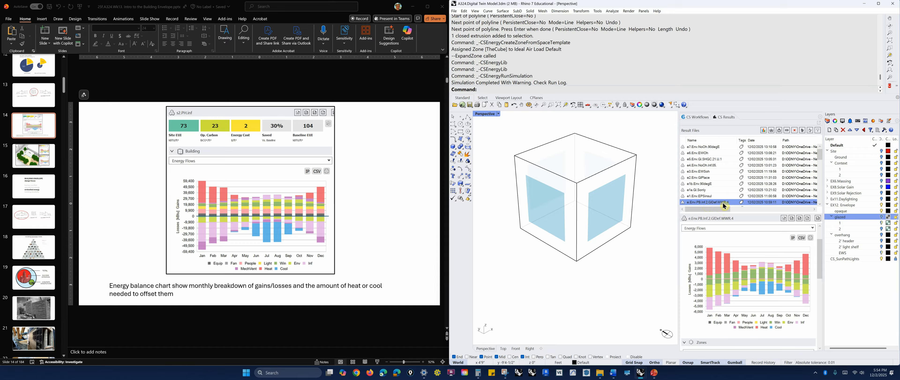
pyautogui.moveTo(729, 213); pyautogui.dragTo(741, 137)
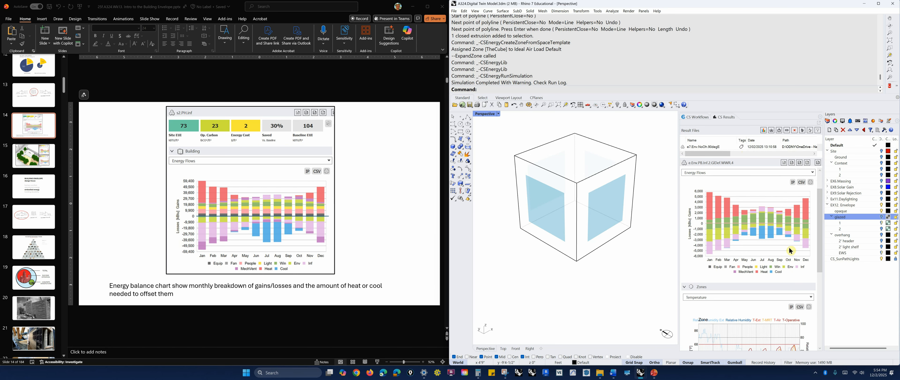
pyautogui.moveTo(820, 231); pyautogui.dragTo(825, 210)
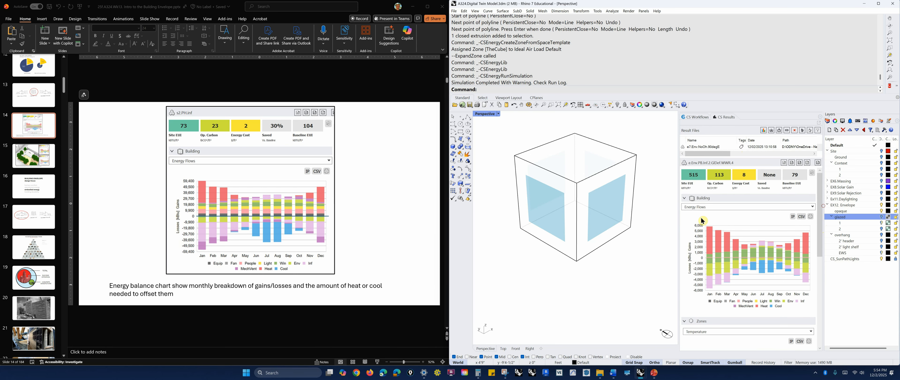
# - Check the Islip-Long Island MacArthur weather file and climate zone data in the thermal analysis workflow
pyautogui.click(687, 191)
pyautogui.click(700, 117)
pyautogui.click(686, 194)
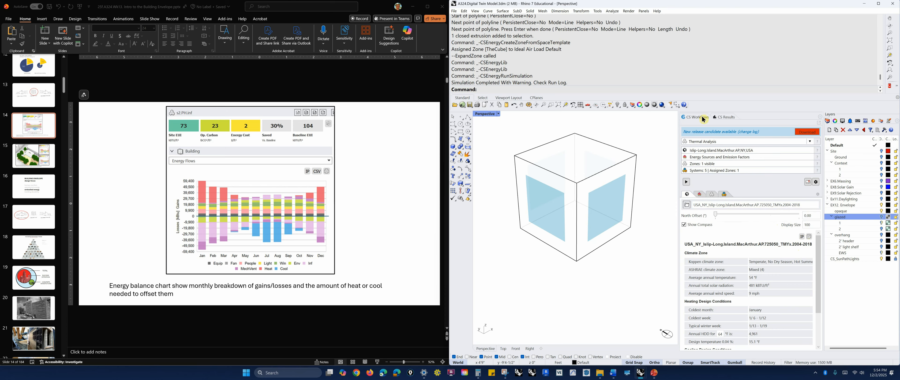
# - Return to the e.Env.PB.Inf.2.GlDef.WWR.4 result and resize the file list to show several results above its metrics and chart
pyautogui.click(728, 120)
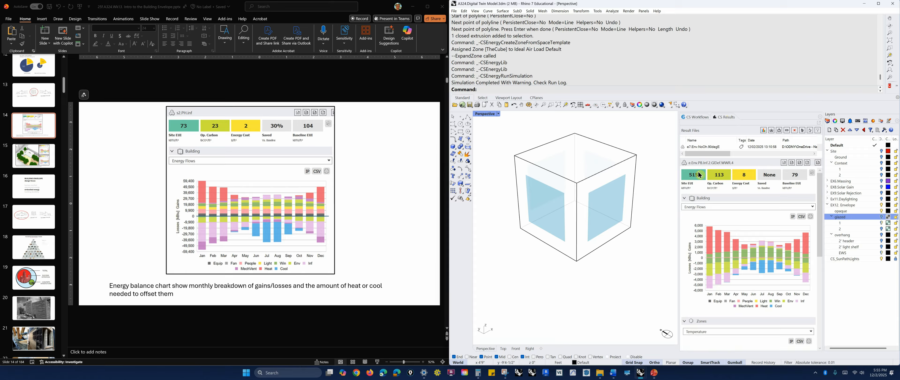
pyautogui.click(697, 178)
pyautogui.moveTo(759, 158); pyautogui.dragTo(760, 206)
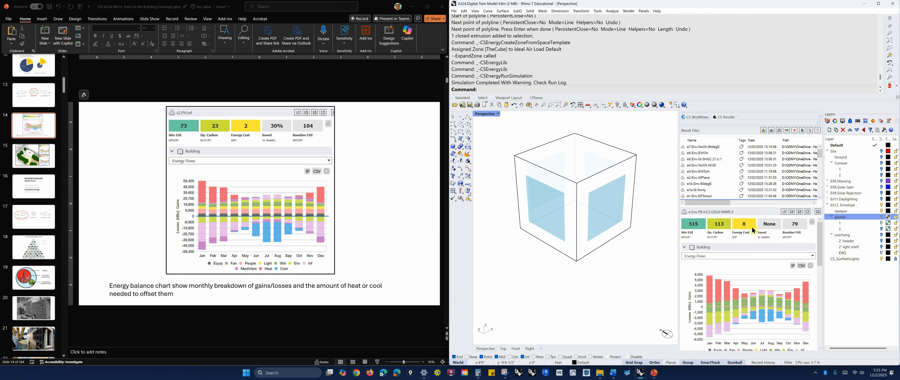
pyautogui.moveTo(752, 206); pyautogui.dragTo(755, 180)
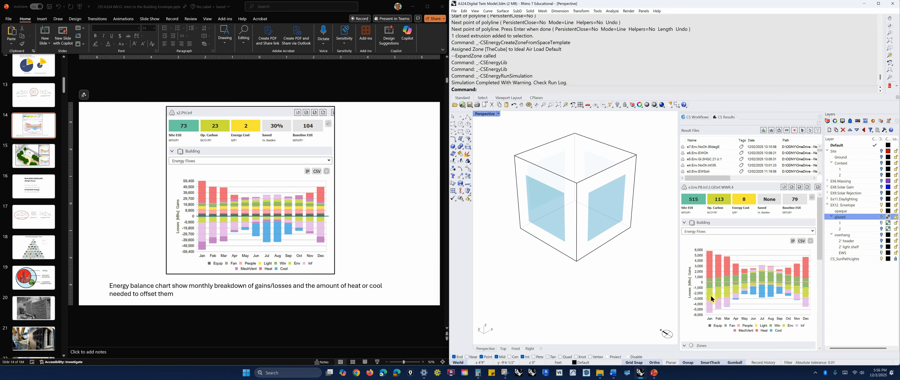
# - Return to TheCube in the thermal analysis zones and bring up its construction settings to review the envelope assemblies
pyautogui.click(754, 276)
pyautogui.click(820, 173)
pyautogui.click(820, 172)
pyautogui.click(820, 172)
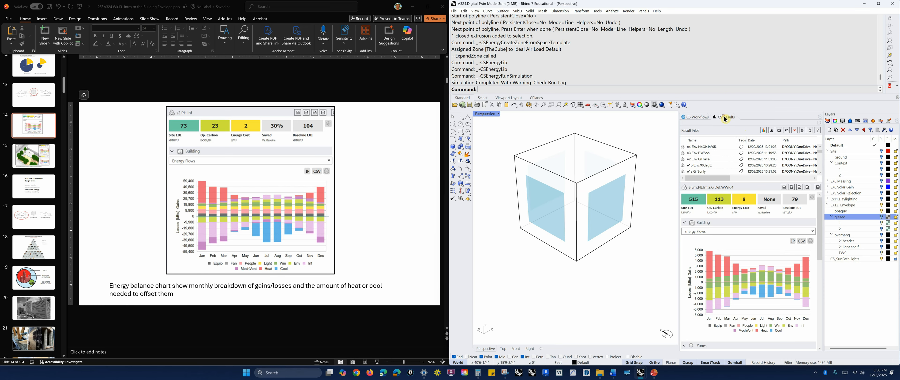
pyautogui.click(703, 119)
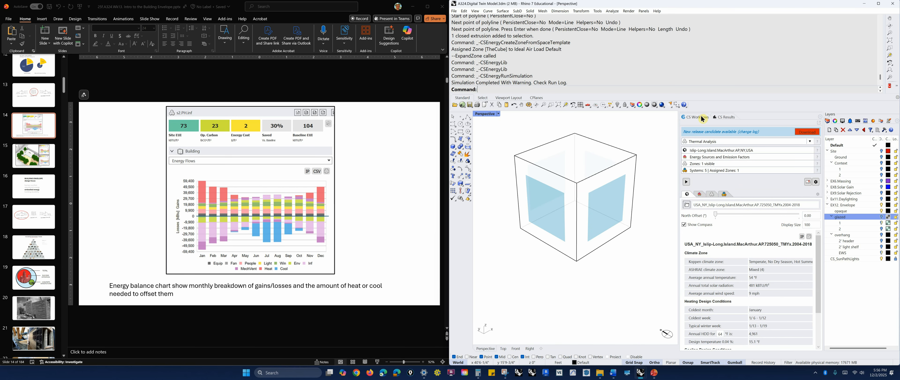
pyautogui.click(711, 194)
pyautogui.moveTo(722, 346); pyautogui.dragTo(755, 345)
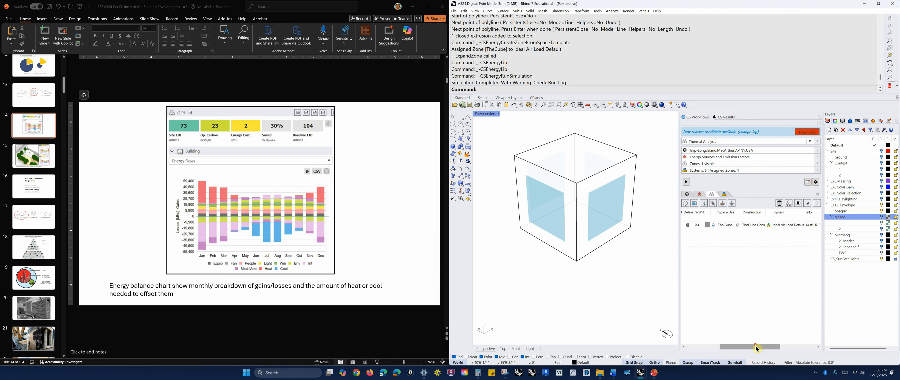
pyautogui.click(739, 225)
pyautogui.click(765, 202)
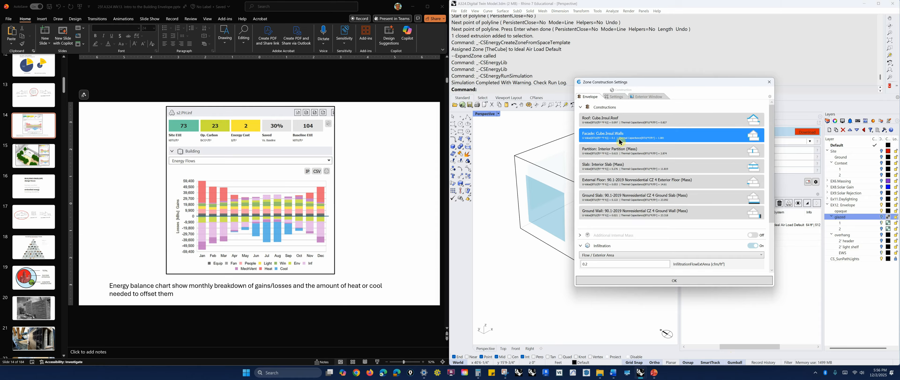
# - Inspect the material layers and thicknesses of the Cube.Insul.Roof construction, and leave all construction dialogs without making changes
pyautogui.click(631, 123)
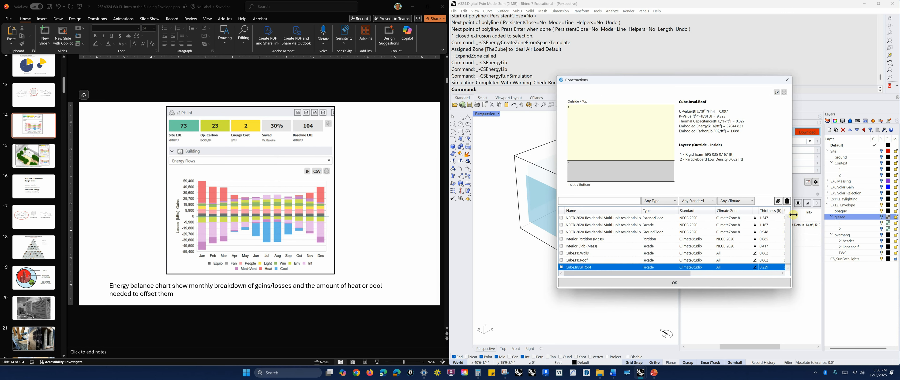
pyautogui.click(788, 268)
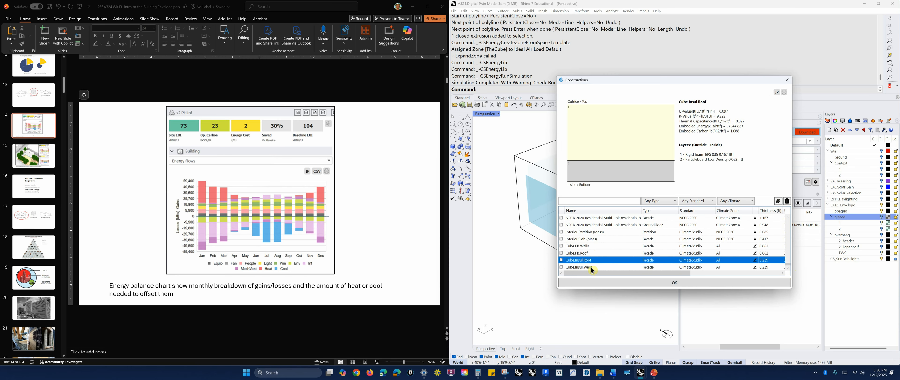
pyautogui.click(595, 260)
pyautogui.doubleClick(586, 264)
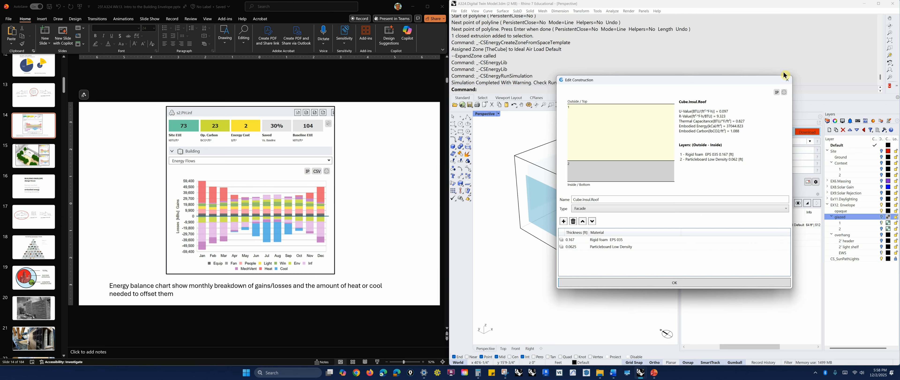
pyautogui.click(788, 81)
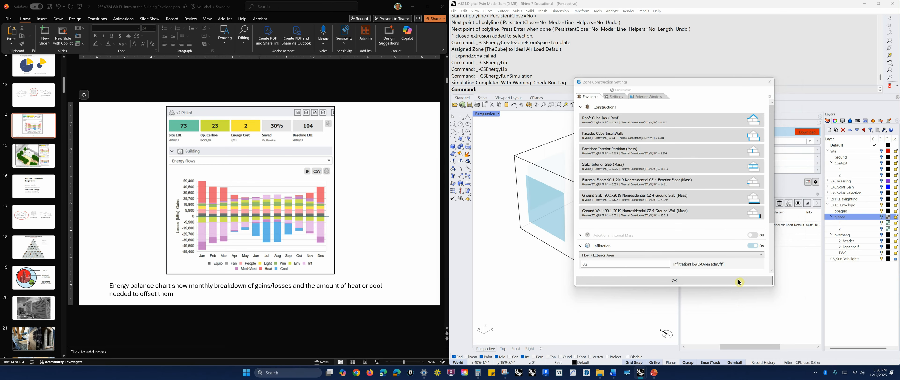
pyautogui.click(769, 82)
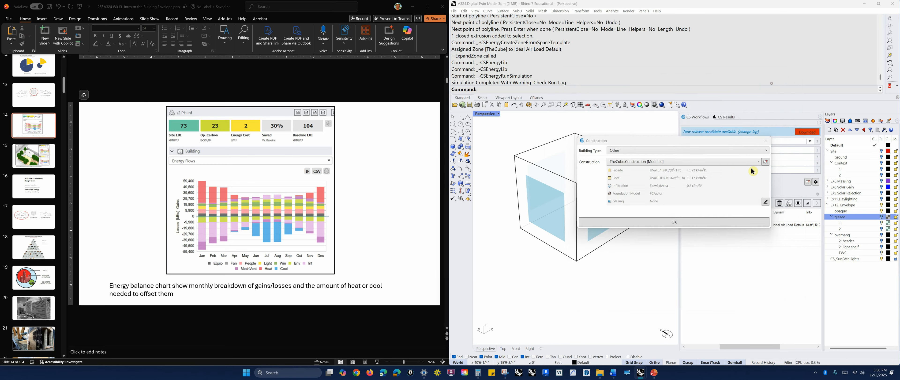
pyautogui.click(766, 140)
# - Compare the Energy Flows charts of e1.Env.EPSInsul and e.Env.PB.Inf.2.GlDef.WWR.4, and display the e1a.Gl.Sonly result
pyautogui.click(725, 117)
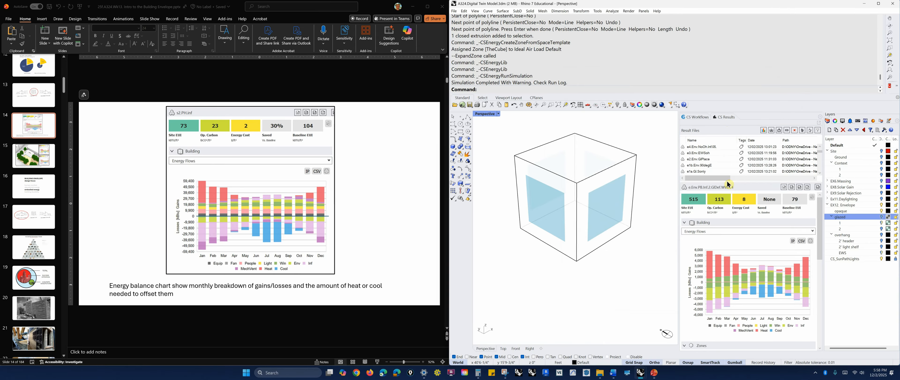
pyautogui.moveTo(727, 182)
pyautogui.mouseDown()
pyautogui.moveTo(728, 234)
pyautogui.moveTo(726, 191)
pyautogui.mouseUp()
pyautogui.click(712, 178)
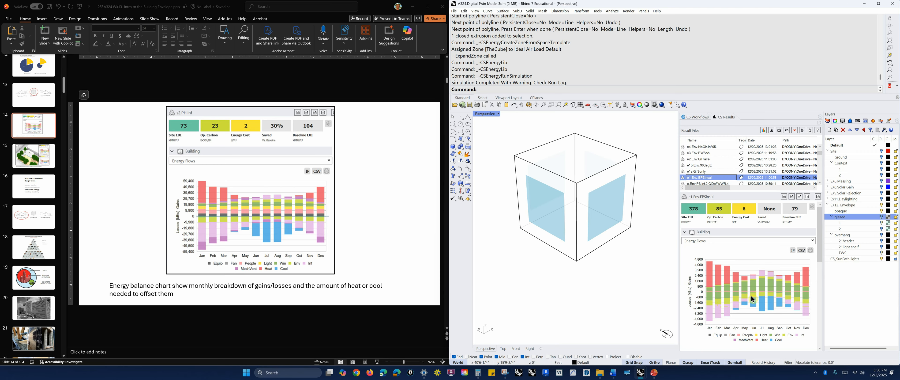
pyautogui.click(711, 183)
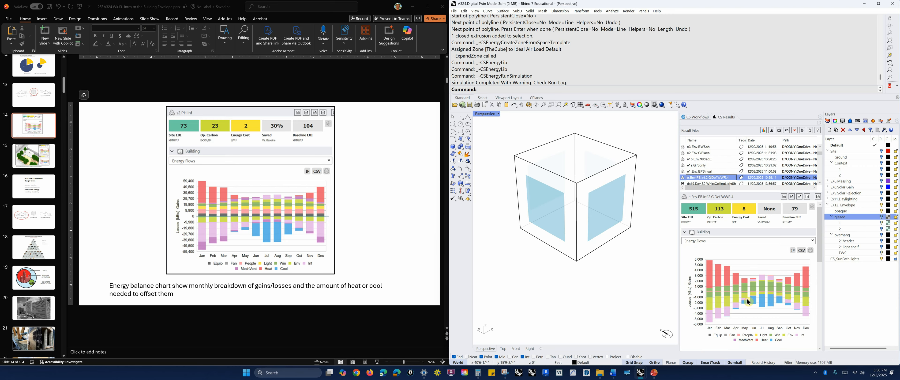
pyautogui.click(711, 171)
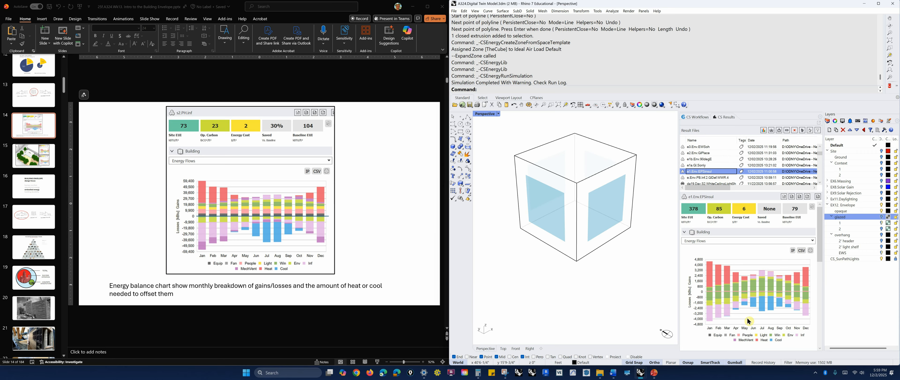
pyautogui.click(704, 167)
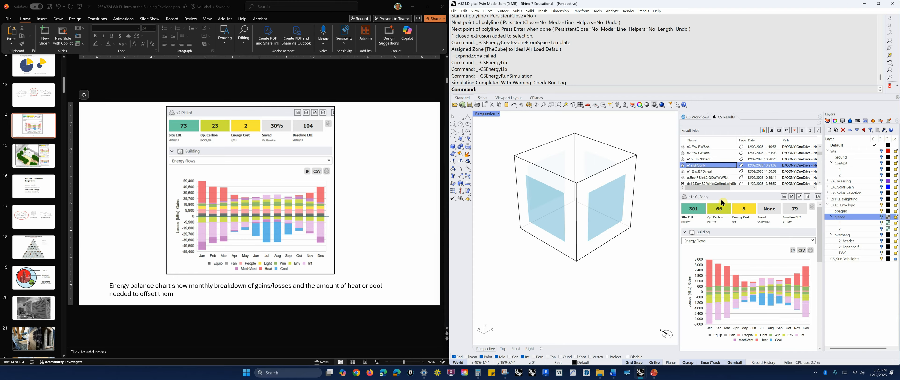
# - Switch TheCube's window-to-wall ratio from Uniform to Directional in the thermal analysis zones
pyautogui.click(697, 118)
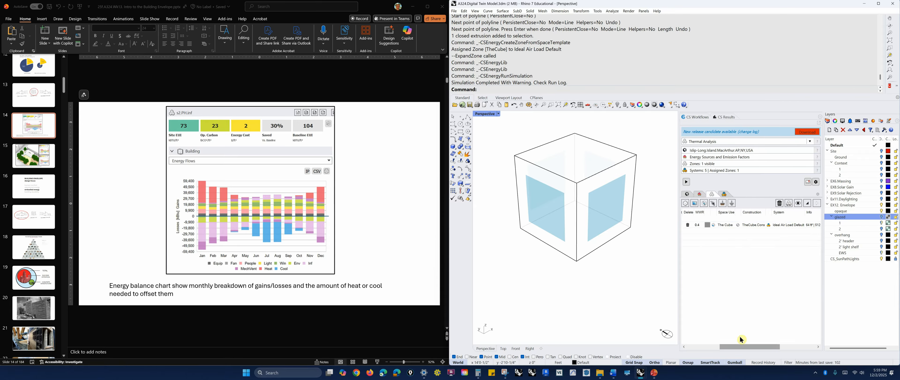
pyautogui.moveTo(736, 346); pyautogui.dragTo(680, 342)
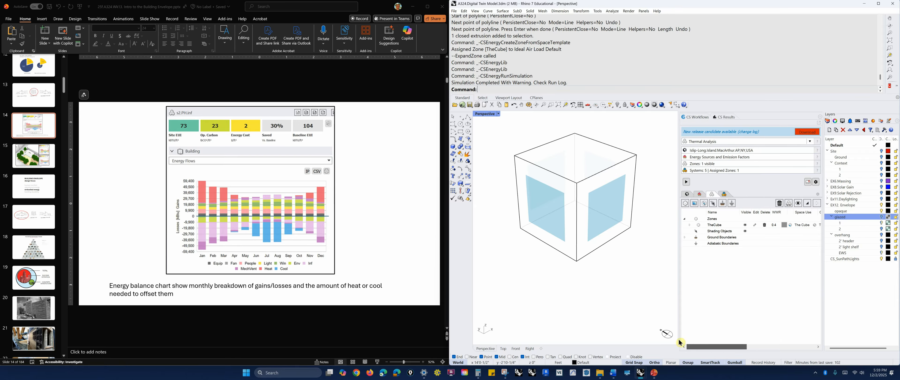
pyautogui.click(774, 225)
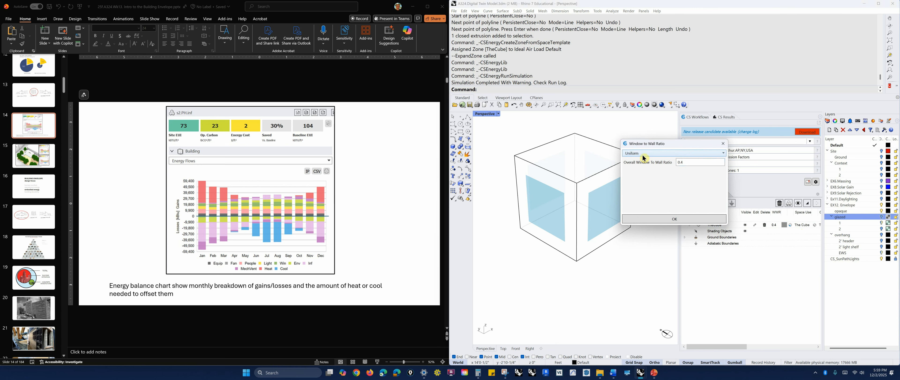
pyautogui.click(723, 153)
pyautogui.click(686, 167)
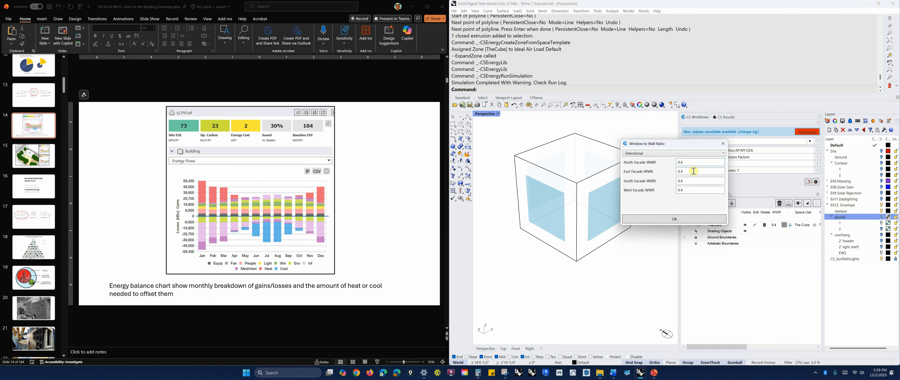
# - Set the north, east and west facade WWR to 0, keep the south facade at 0.4, and apply the ratios
pyautogui.click(686, 181)
pyautogui.write('0')
pyautogui.click(685, 171)
pyautogui.write('0')
pyautogui.click(685, 179)
pyautogui.click(687, 190)
pyautogui.write('0')
pyautogui.click(680, 219)
pyautogui.moveTo(621, 284); pyautogui.dragTo(600, 277, button='right')
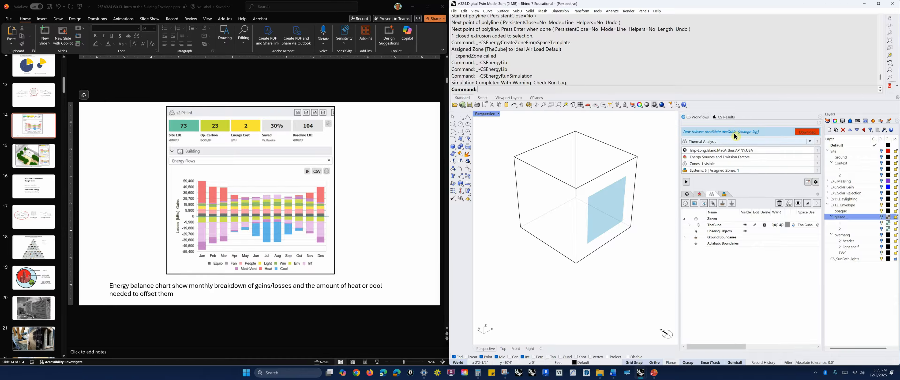
# - Switch to the Site Analysis workflow and display shadows and the 3D sun path around the cube
pyautogui.click(732, 118)
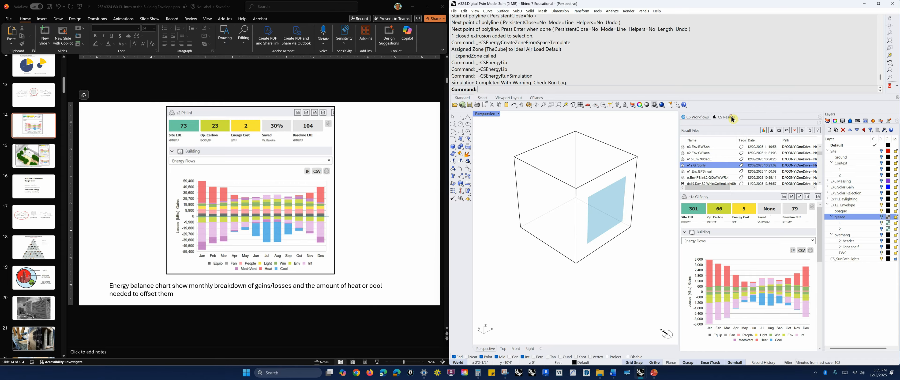
pyautogui.click(695, 118)
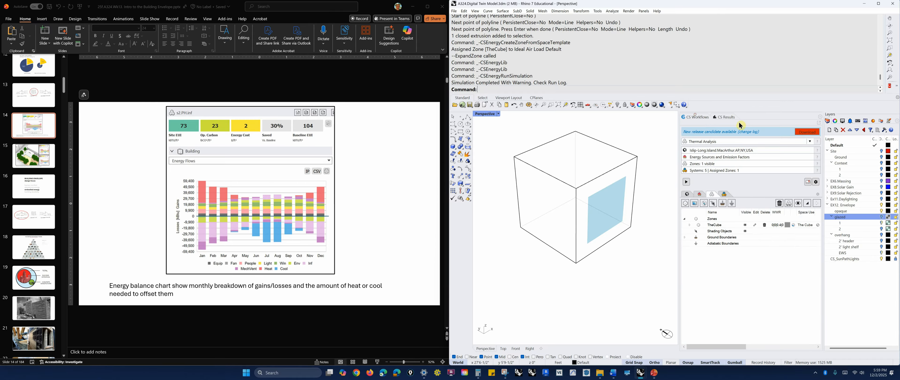
pyautogui.click(808, 140)
pyautogui.click(777, 148)
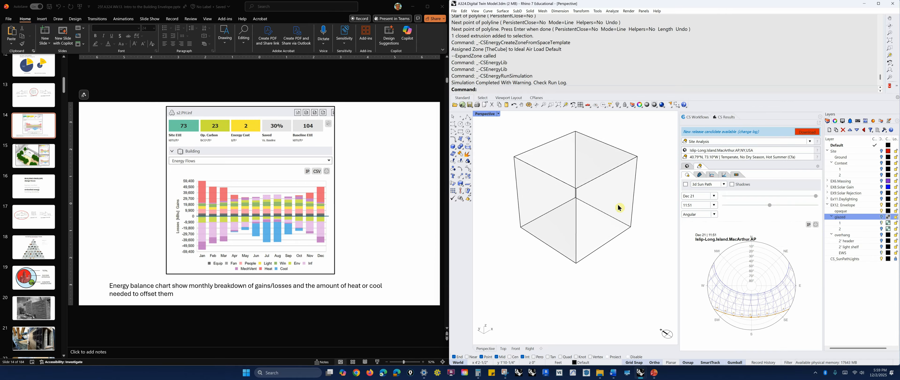
pyautogui.click(732, 184)
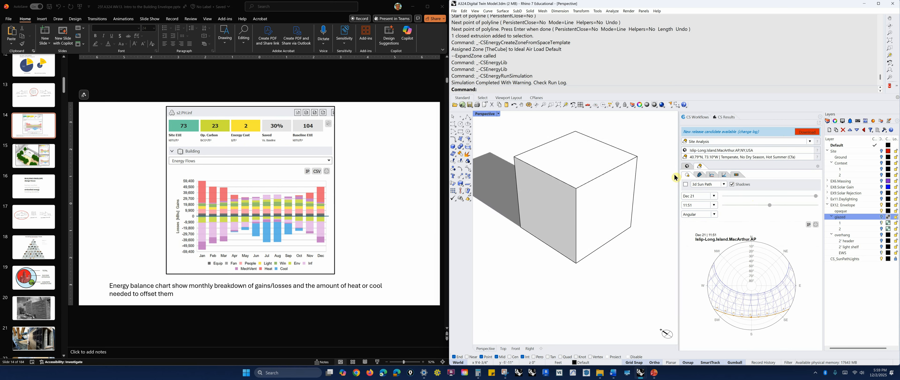
pyautogui.click(686, 186)
pyautogui.scroll(-5, 593, 187)
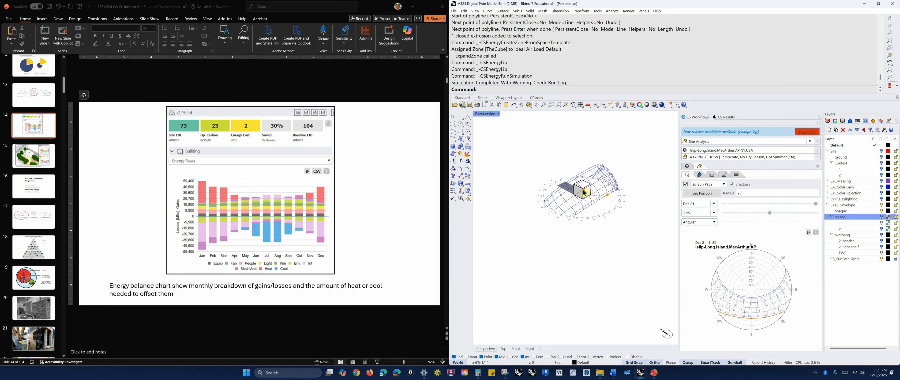
pyautogui.scroll(5, 601, 187)
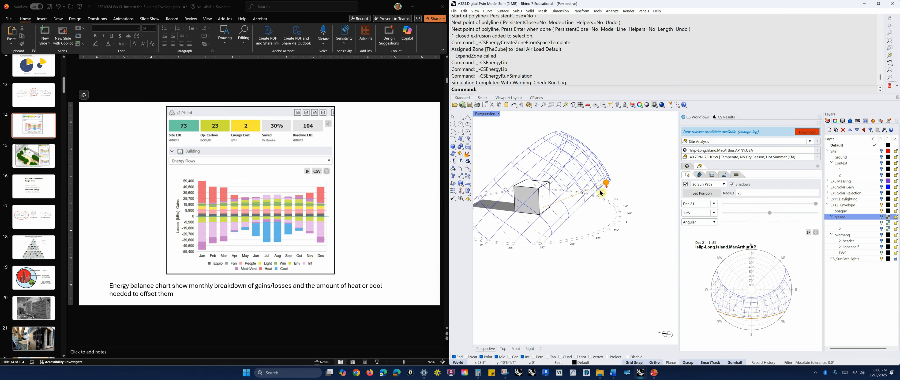
# - Examine the e1a.Gl.Sonly energy flows alongside the cube's orientation to the winter sun
pyautogui.click(728, 121)
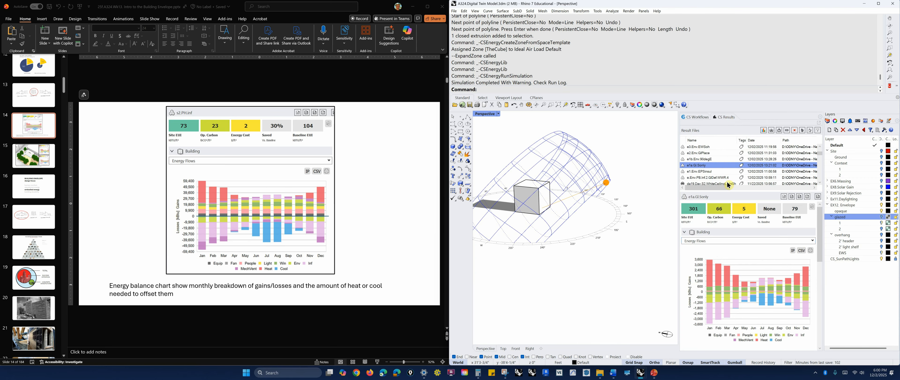
pyautogui.moveTo(595, 259); pyautogui.dragTo(593, 262, button='right')
pyautogui.click(717, 118)
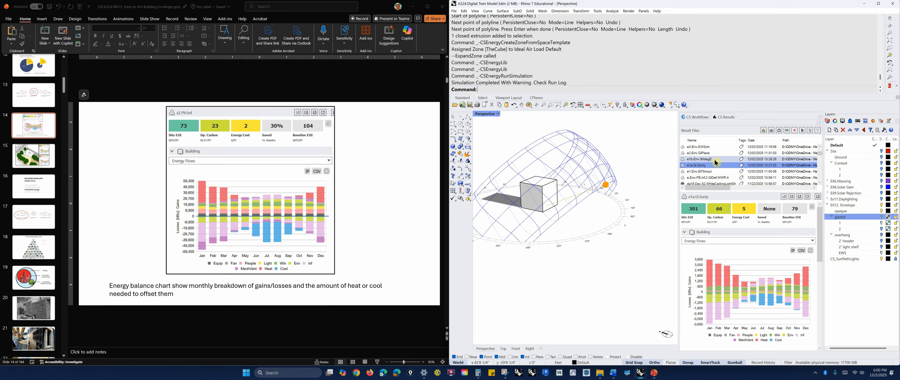
pyautogui.moveTo(580, 272)
pyautogui.mouseDown(button='right')
pyautogui.moveTo(589, 269)
pyautogui.moveTo(577, 274)
pyautogui.mouseUp(button='right')
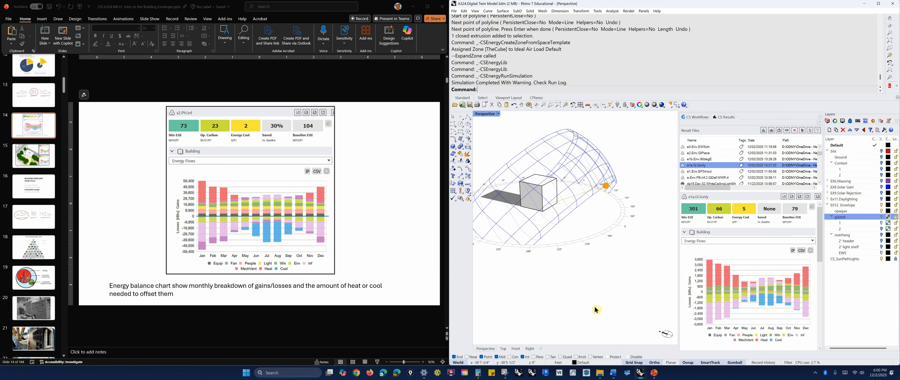
# - Turn off the 3D sun path and shadows, and return to the Thermal Analysis workflow
pyautogui.click(692, 119)
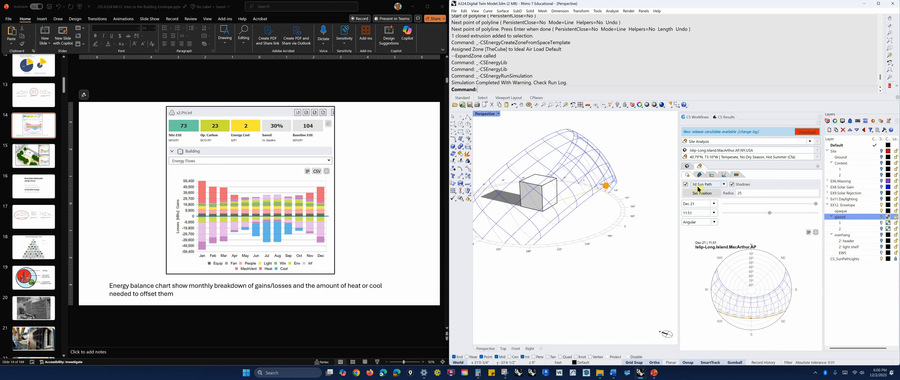
pyautogui.click(686, 184)
pyautogui.click(731, 184)
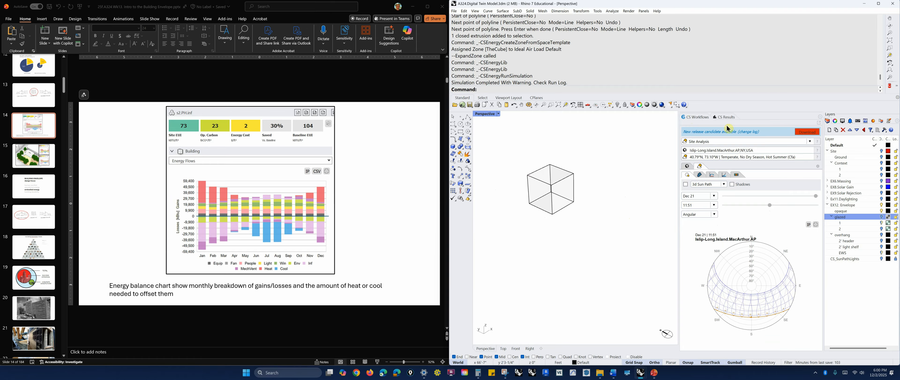
pyautogui.click(763, 141)
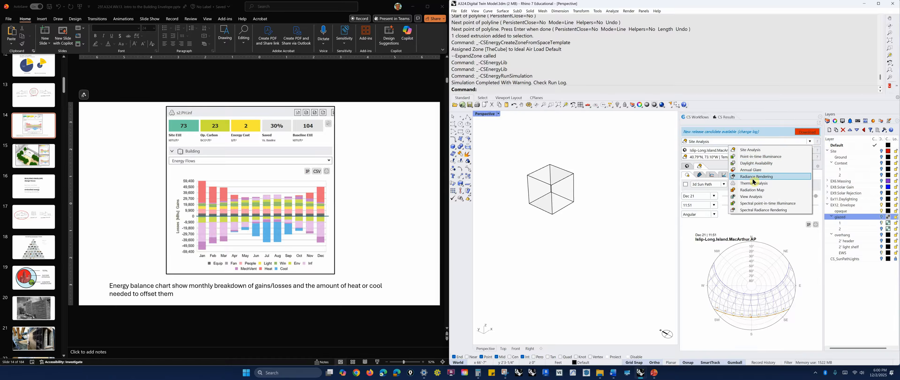
pyautogui.click(754, 184)
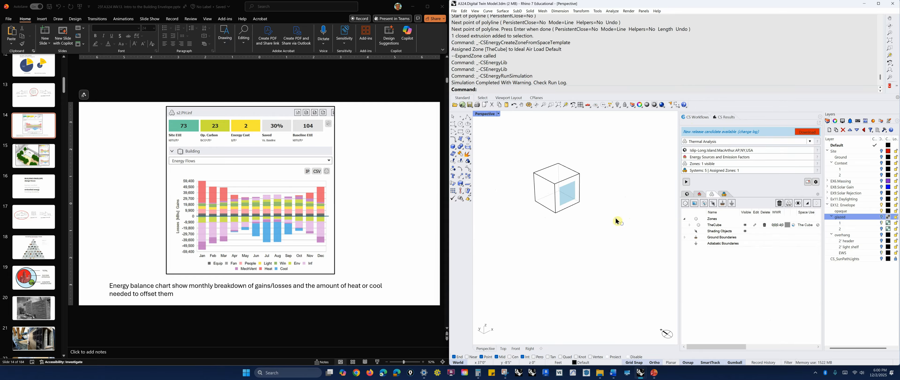
# - Display the e1b.Env.90degE result and examine its Energy Flows chart alongside the cube's glazed facade
pyautogui.click(729, 117)
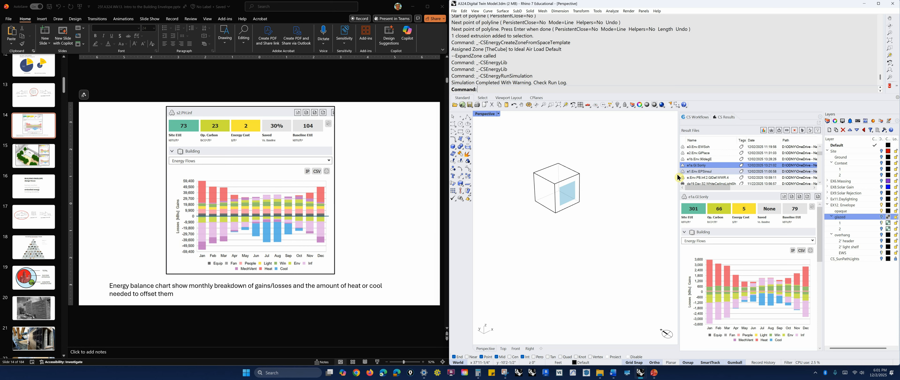
pyautogui.click(710, 161)
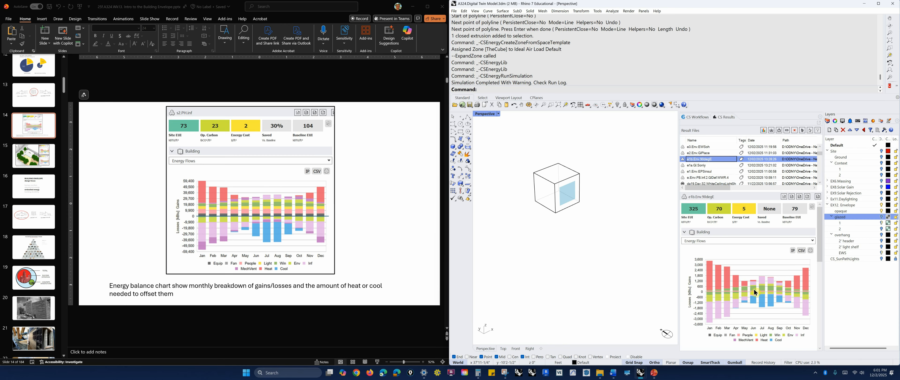
pyautogui.click(771, 291)
pyautogui.scroll(2, 561, 189)
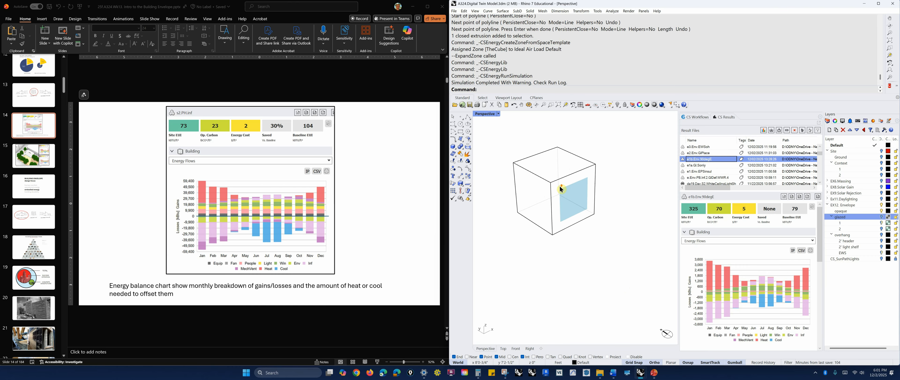
# - Review the cube's glazing, the saved envelope results and TheCube's window-to-wall ratio settings for the e1b variant
pyautogui.scroll(2, 572, 199)
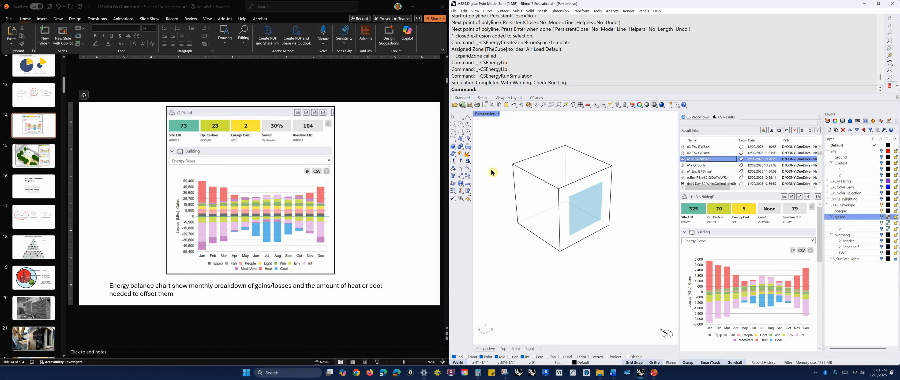
pyautogui.scroll(2, 501, 166)
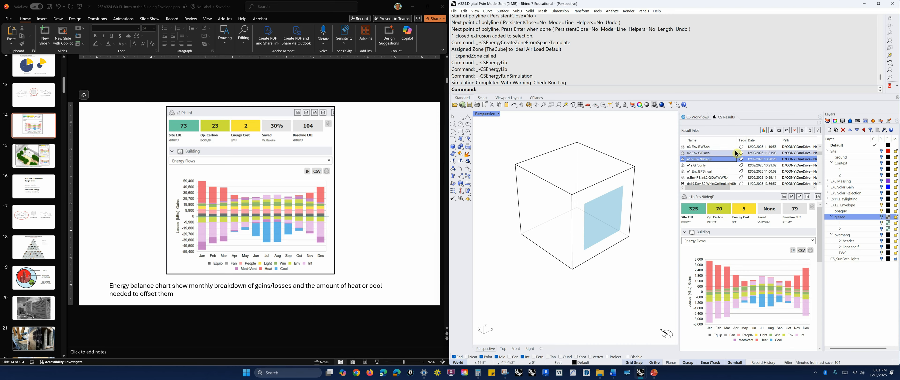
pyautogui.scroll(2, 820, 147)
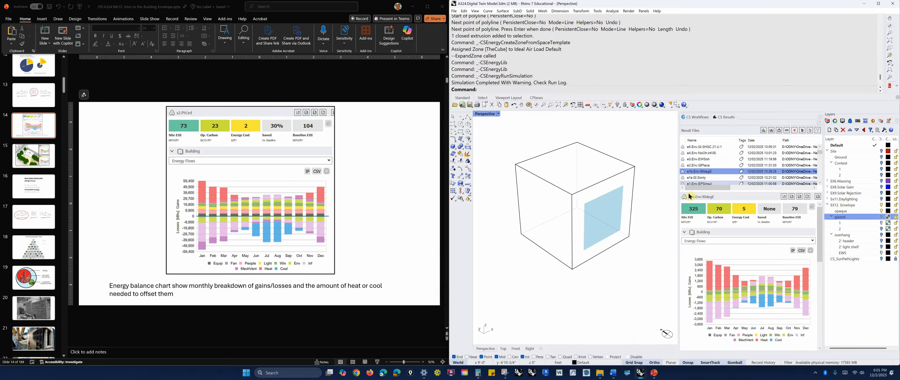
pyautogui.click(695, 117)
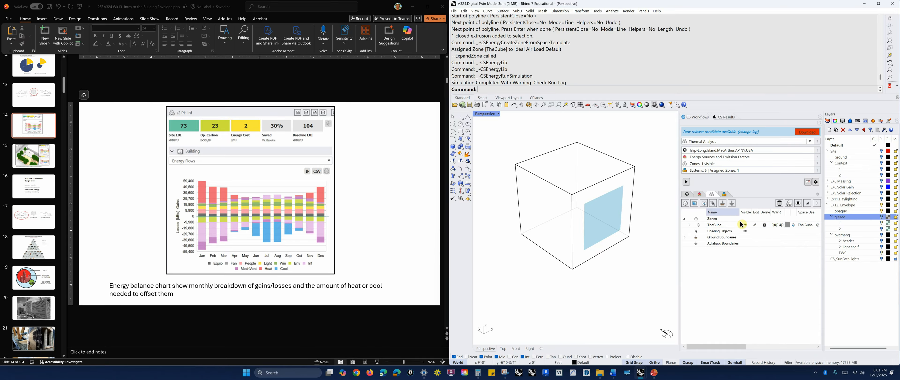
pyautogui.click(777, 225)
pyautogui.click(722, 144)
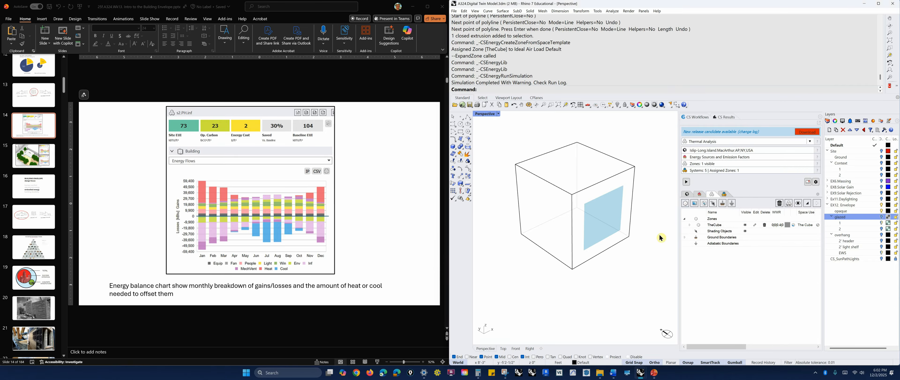
pyautogui.click(712, 119)
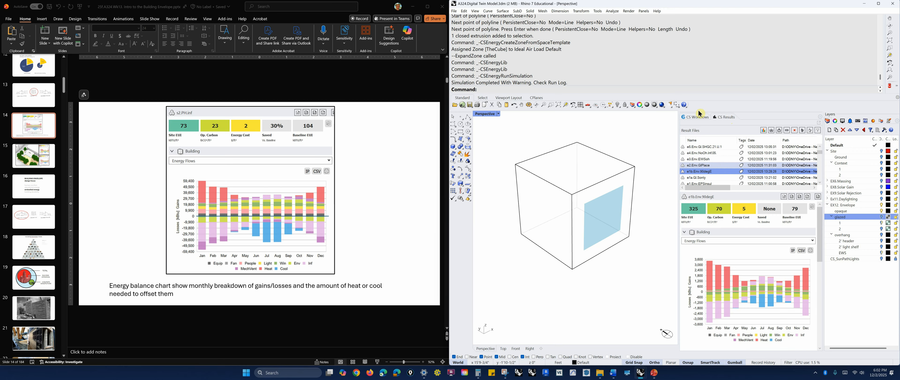
# - Turn on the glazed layer in the Thermal Analysis model to show the window surfaces on the cube's facades
pyautogui.click(695, 117)
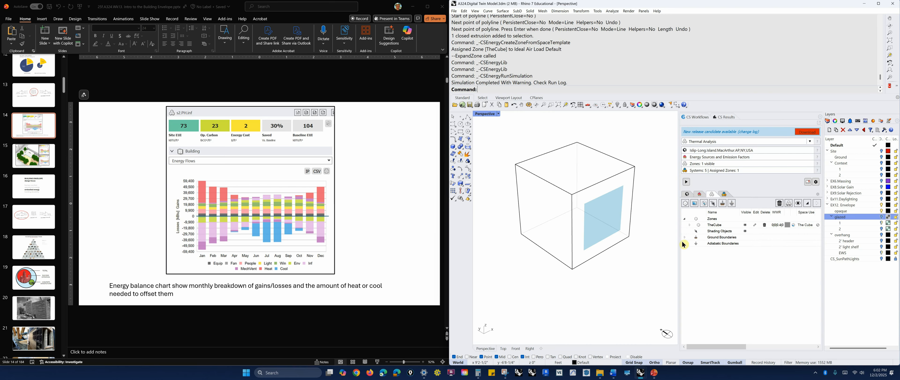
pyautogui.moveTo(675, 260); pyautogui.dragTo(635, 221, button='right')
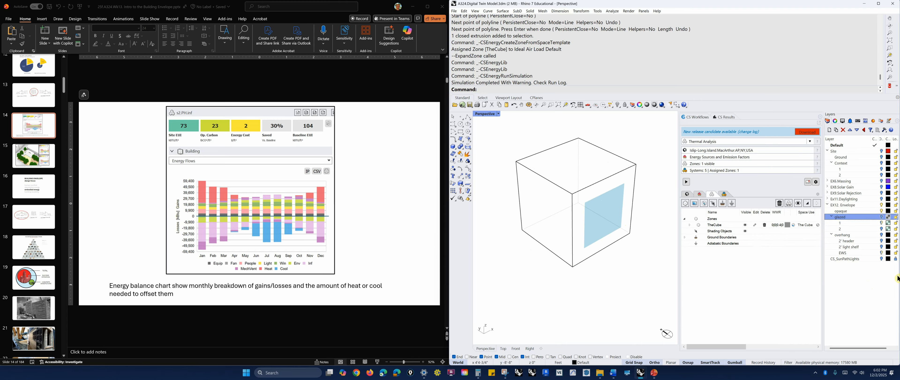
pyautogui.click(881, 217)
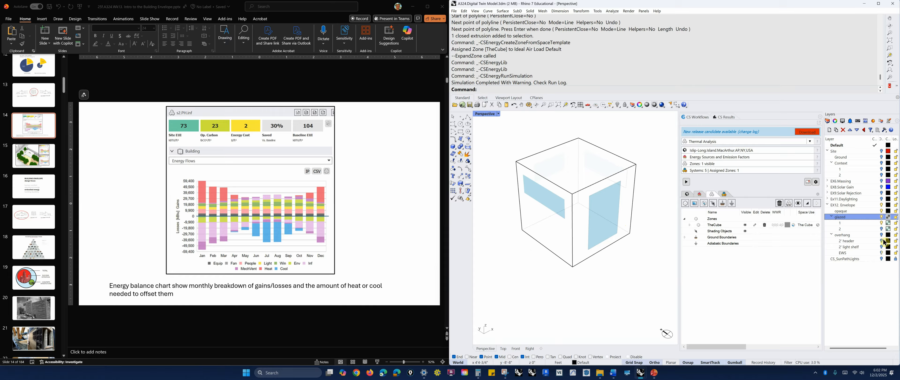
pyautogui.moveTo(631, 270); pyautogui.dragTo(658, 263, button='right')
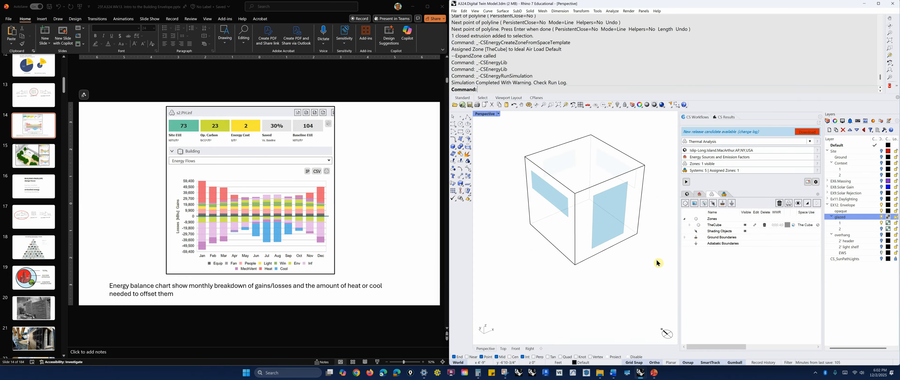
pyautogui.scroll(2, 615, 157)
pyautogui.moveTo(628, 211); pyautogui.dragTo(632, 227, button='right')
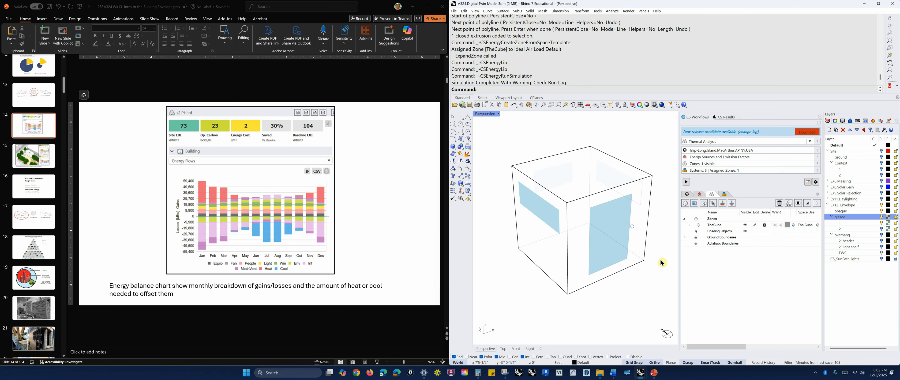
# - Remove the four existing window objects from the facades of TheCube zone
pyautogui.click(690, 224)
pyautogui.click(716, 237)
pyautogui.keyDown('ctrl'); pyautogui.click(719, 250); pyautogui.keyUp('ctrl')
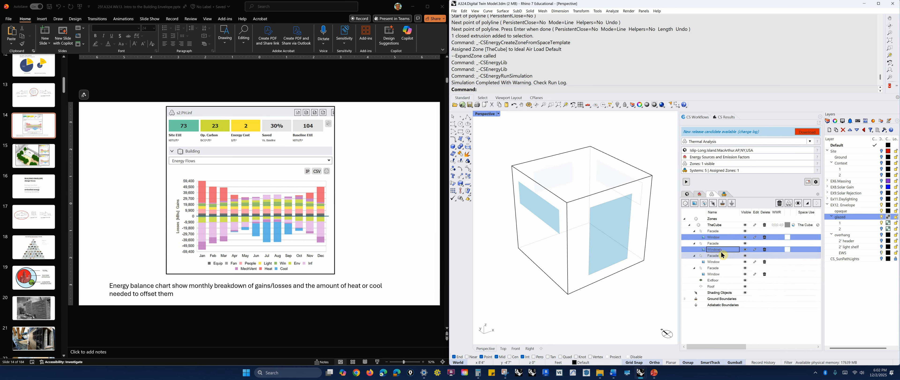
pyautogui.keyDown('ctrl'); pyautogui.click(722, 262); pyautogui.keyUp('ctrl')
pyautogui.keyDown('ctrl'); pyautogui.click(722, 275); pyautogui.keyUp('ctrl')
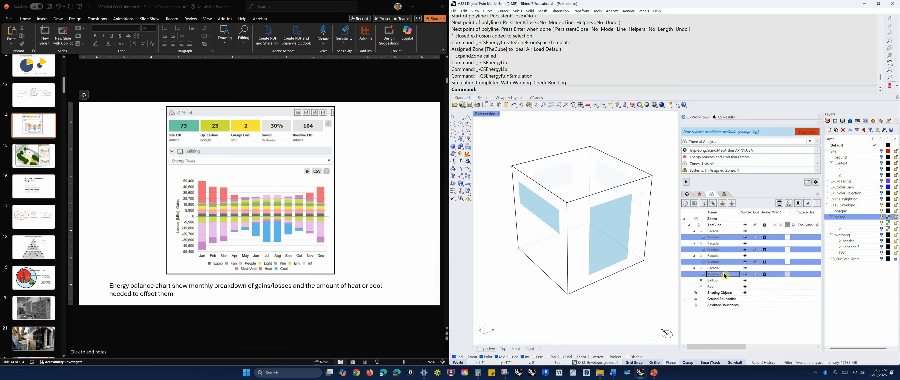
pyautogui.click(765, 237)
pyautogui.click(661, 200)
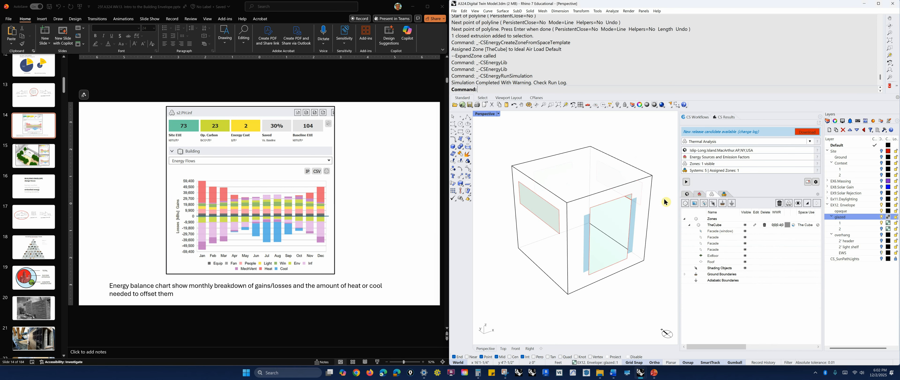
# - Set the South Facade WWR of TheCube zone to 0
pyautogui.click(777, 225)
pyautogui.doubleClick(692, 181)
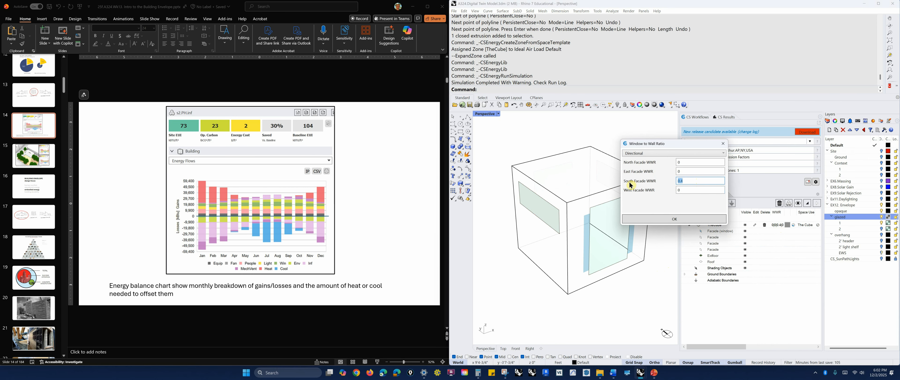
pyautogui.write('0')
pyautogui.press('Return')
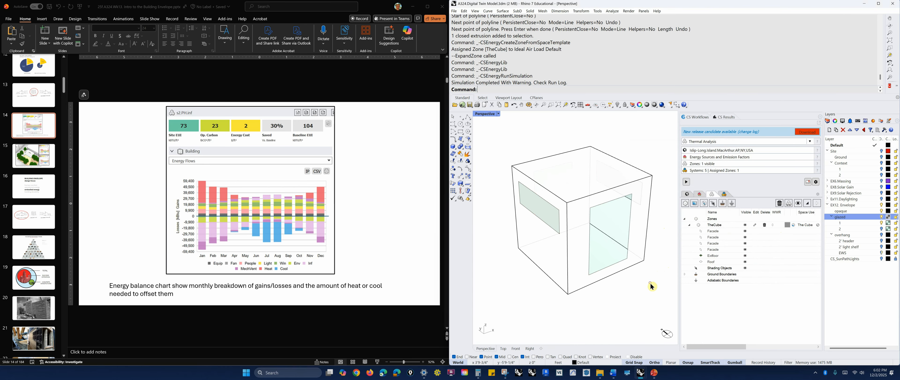
# - Add all surfaces on glazed sublayer 1 as window objects of the cube, using defaultGlazing
pyautogui.moveTo(651, 298); pyautogui.dragTo(623, 283, button='right')
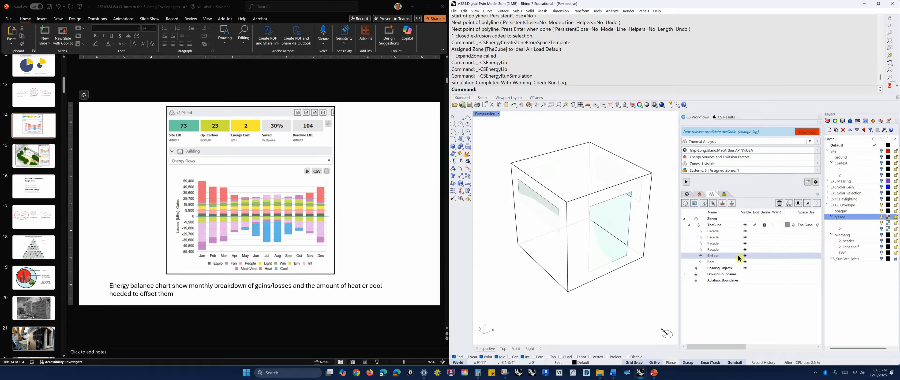
pyautogui.rightClick(859, 224)
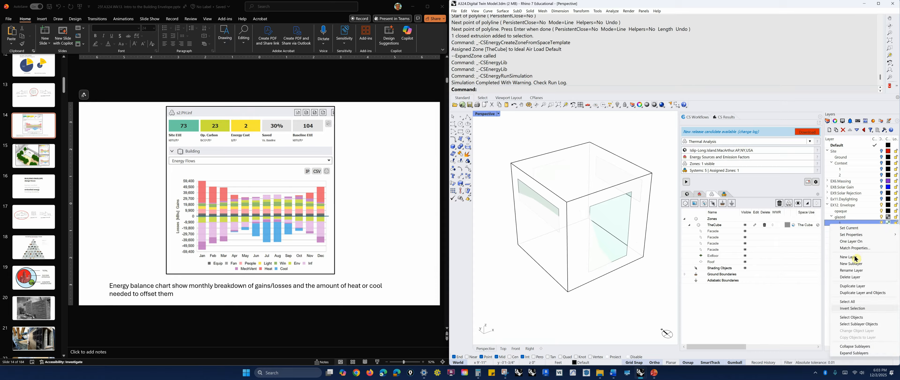
pyautogui.click(855, 320)
pyautogui.moveTo(645, 323); pyautogui.dragTo(653, 304, button='right')
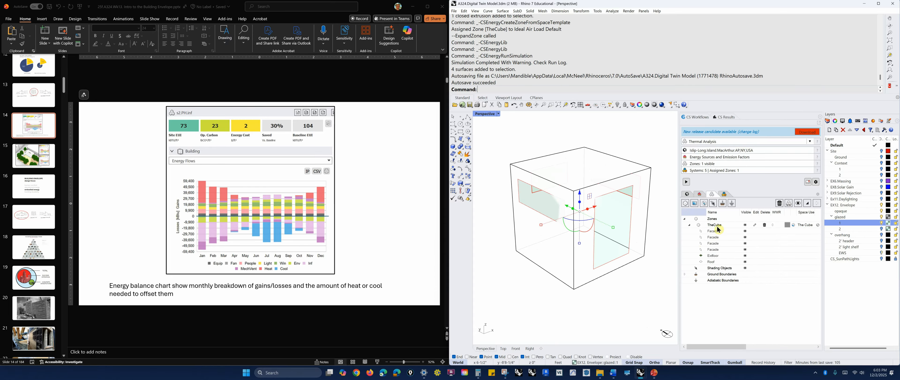
pyautogui.click(694, 204)
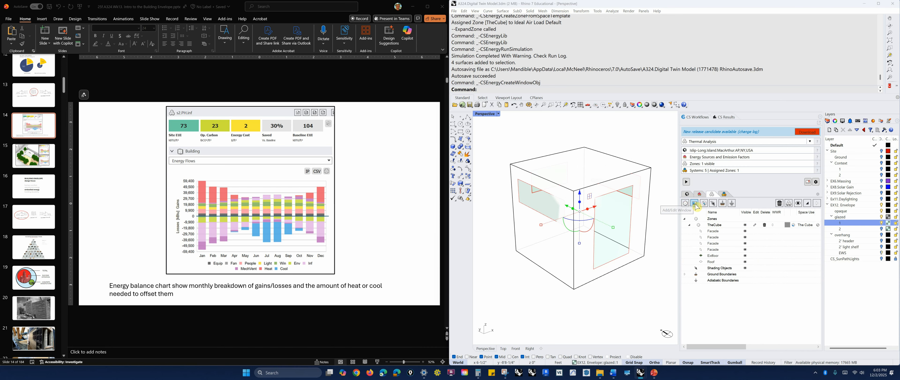
pyautogui.click(618, 112)
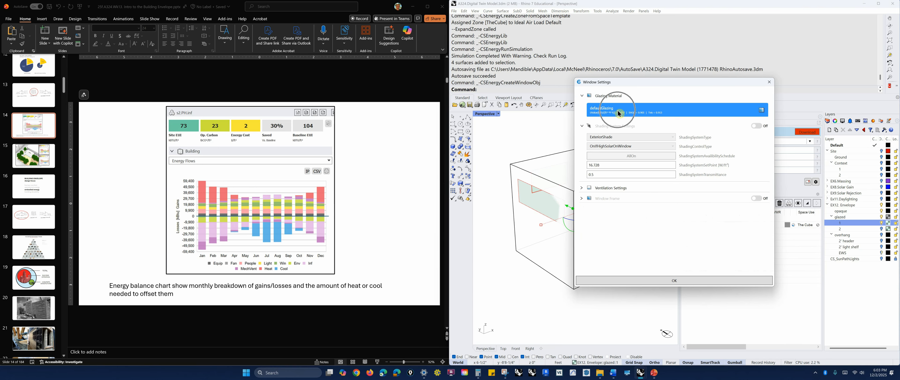
pyautogui.click(686, 280)
pyautogui.moveTo(619, 305); pyautogui.dragTo(619, 311, button='right')
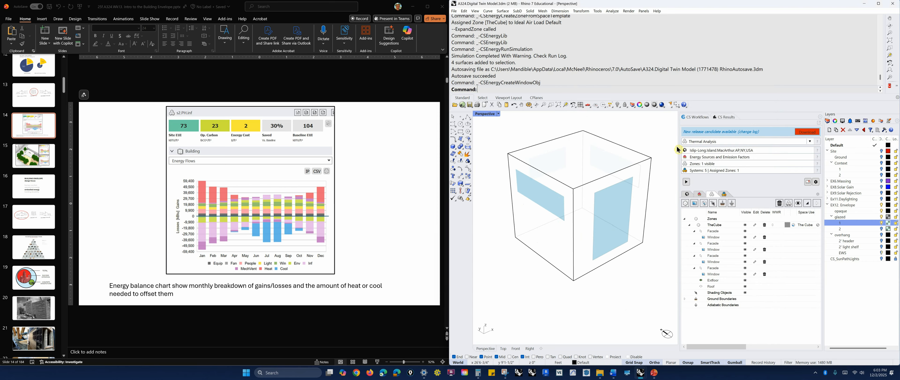
# - Display the e2.Env.GlPlace result and turn on the overhang layer with its 2' header sublayer
pyautogui.click(724, 117)
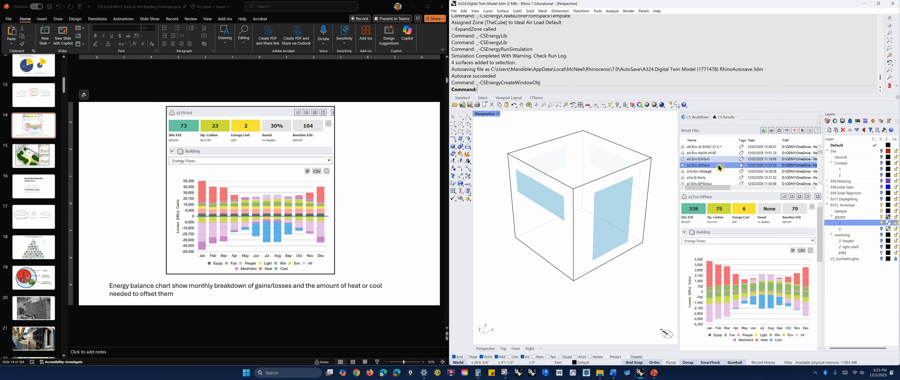
pyautogui.click(881, 234)
pyautogui.click(882, 240)
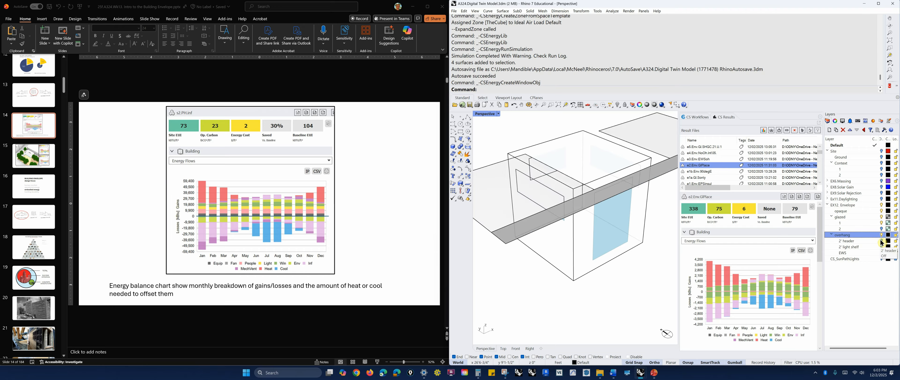
pyautogui.click(882, 241)
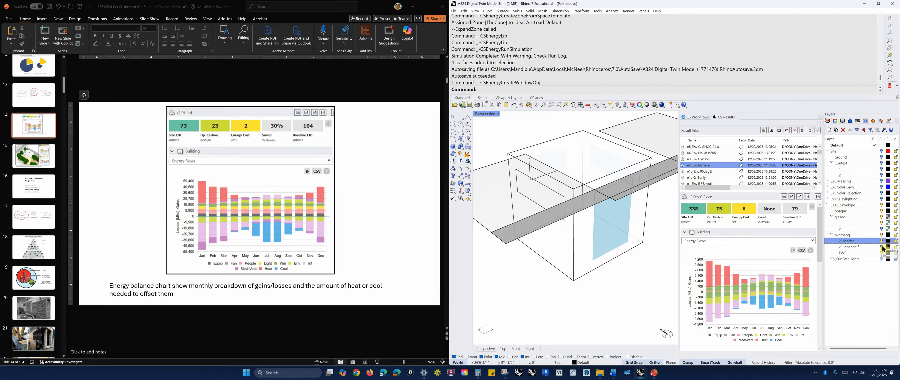
pyautogui.click(882, 242)
# - Move the 2' header overhang surfaces horizontally so that they meet the cube's corner
pyautogui.moveTo(611, 269); pyautogui.dragTo(579, 270, button='right')
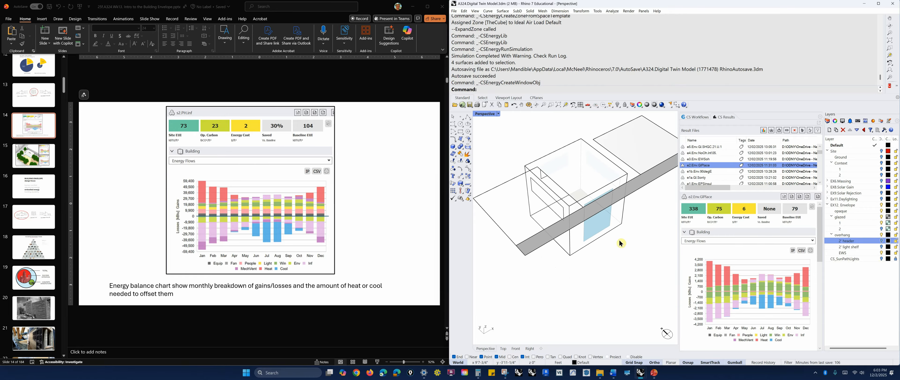
pyautogui.click(654, 172)
pyautogui.click(643, 154)
pyautogui.click(515, 203)
pyautogui.press('capslock')
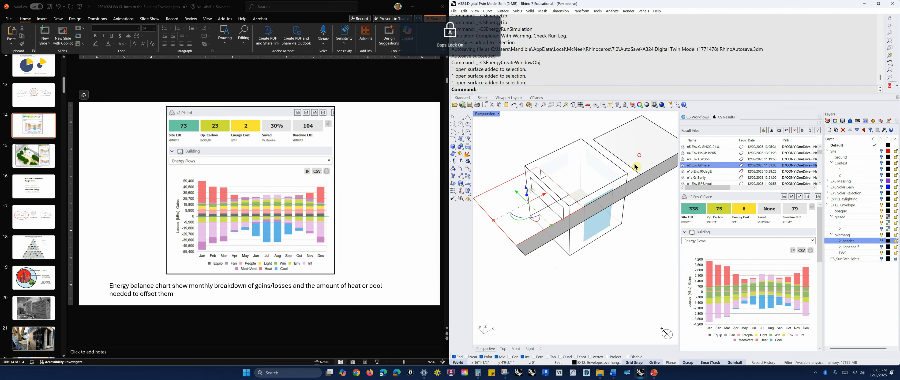
pyautogui.keyDown('shift'); pyautogui.click(641, 160); pyautogui.keyUp('shift')
pyautogui.keyDown('shift'); pyautogui.click(629, 195); pyautogui.keyUp('shift')
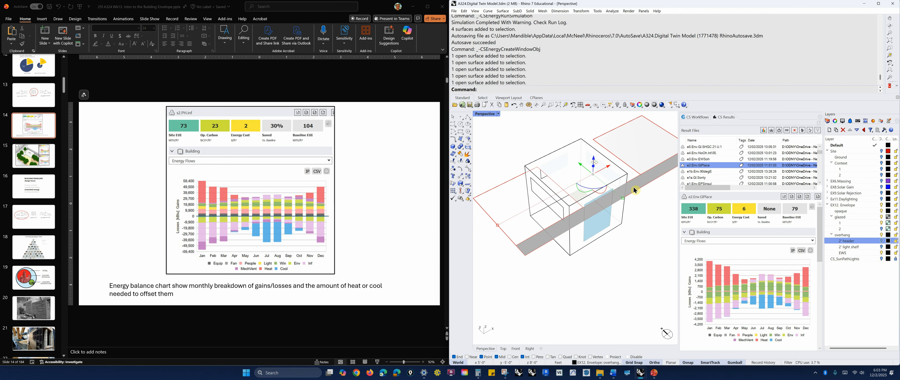
pyautogui.write('M')
pyautogui.press('Return')
pyautogui.click(639, 173)
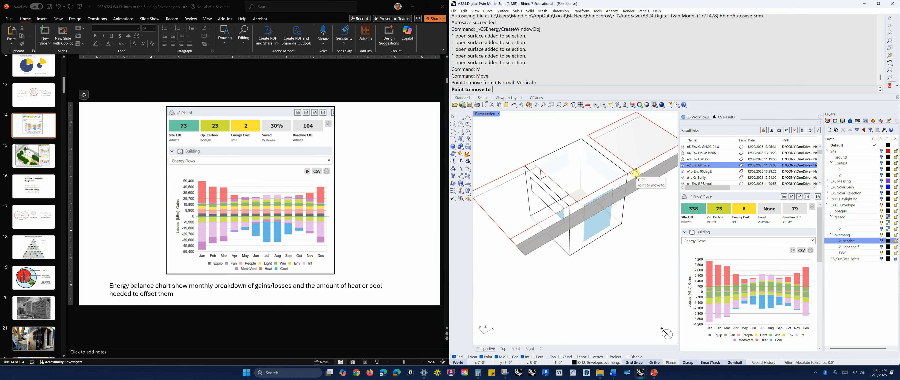
pyautogui.click(628, 173)
pyautogui.press('Escape')
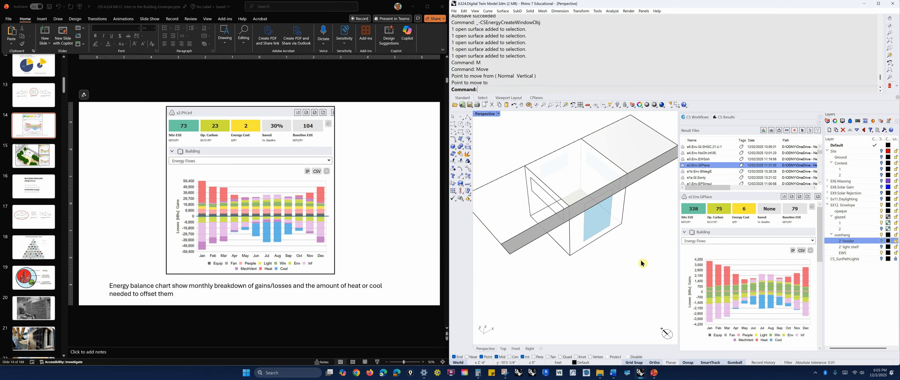
# - Remove the existing shading object from the Thermal Analysis model's Shading Objects
pyautogui.moveTo(642, 263); pyautogui.dragTo(644, 271, button='right')
pyautogui.click(689, 118)
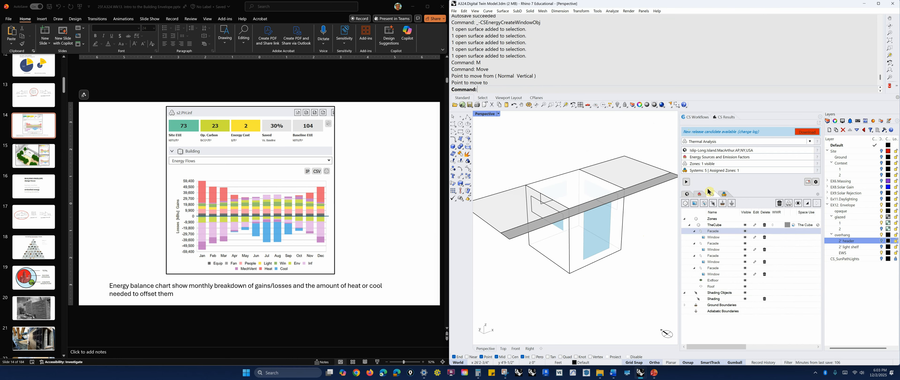
pyautogui.click(765, 298)
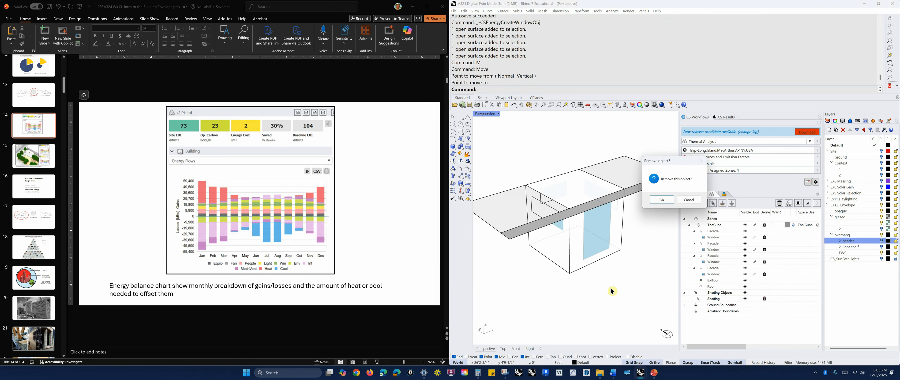
pyautogui.click(661, 199)
# - Add the three 2' header overhang surfaces as shading objects in the Thermal Analysis model
pyautogui.moveTo(625, 265); pyautogui.dragTo(608, 271, button='right')
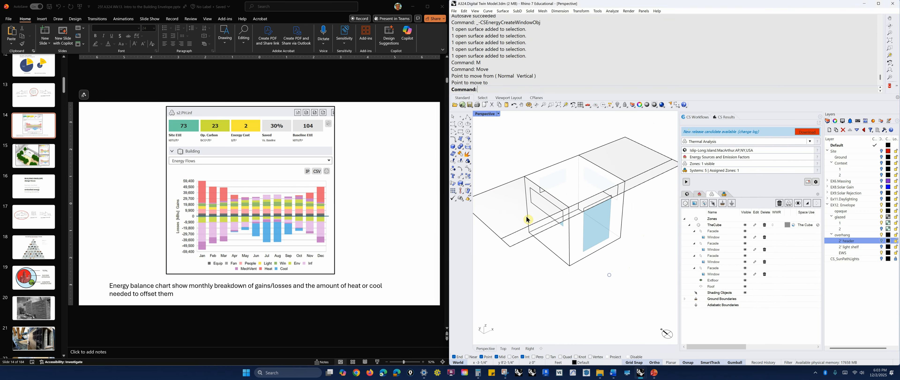
pyautogui.click(527, 220)
pyautogui.keyDown('shift'); pyautogui.click(615, 155); pyautogui.keyUp('shift')
pyautogui.keyDown('shift'); pyautogui.click(649, 177); pyautogui.keyUp('shift')
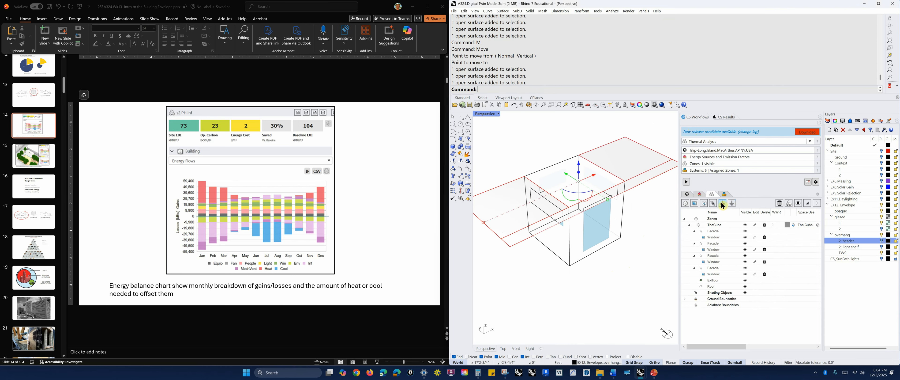
pyautogui.click(713, 205)
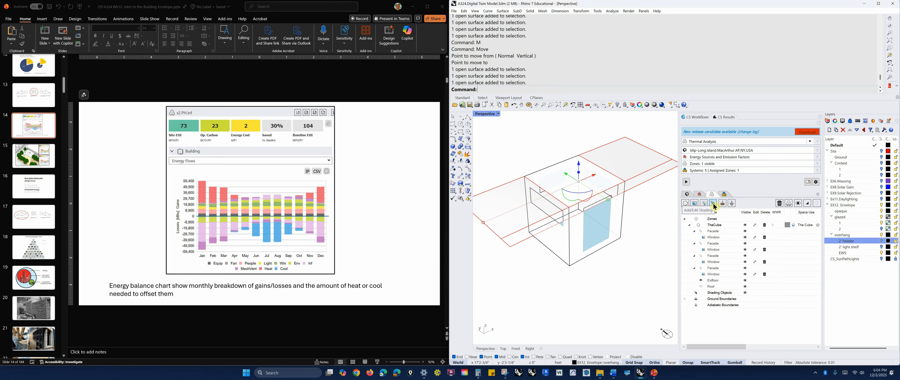
pyautogui.click(655, 276)
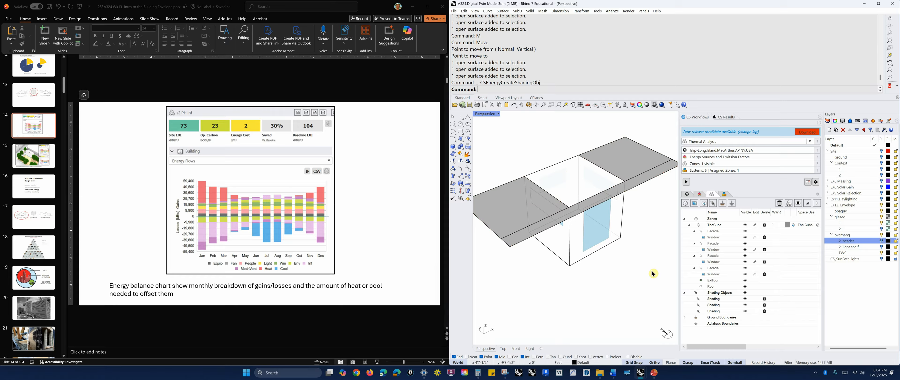
pyautogui.moveTo(597, 304)
pyautogui.mouseDown(button='right')
pyautogui.moveTo(602, 292)
pyautogui.moveTo(591, 314)
pyautogui.mouseUp(button='right')
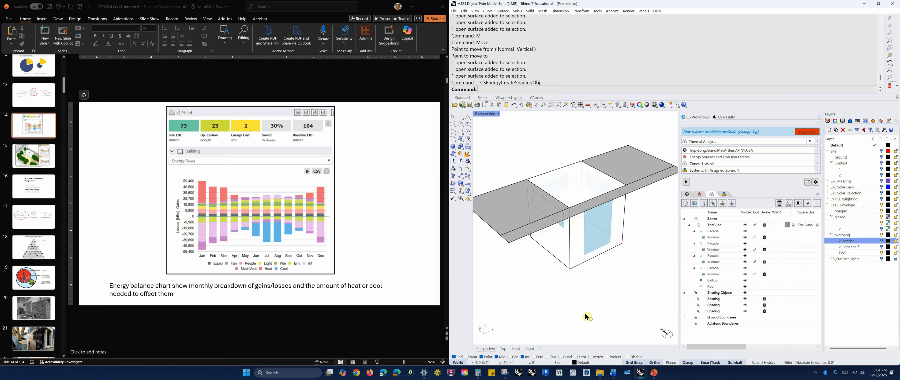
# - Hide the overhang layer and compare the energy flows of the e1b.Env.90degE and e2.Env.GlPlace results
pyautogui.click(723, 122)
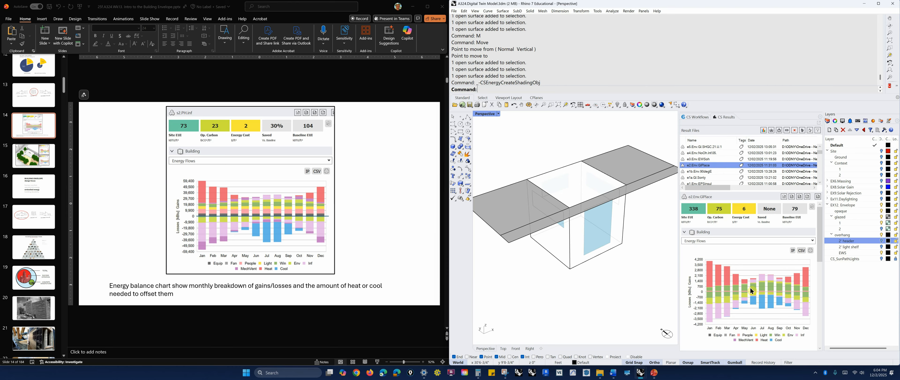
pyautogui.press('ctrl')
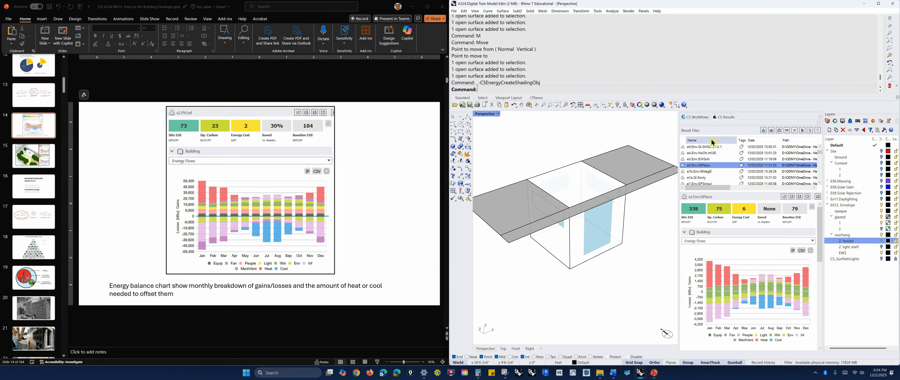
pyautogui.click(881, 240)
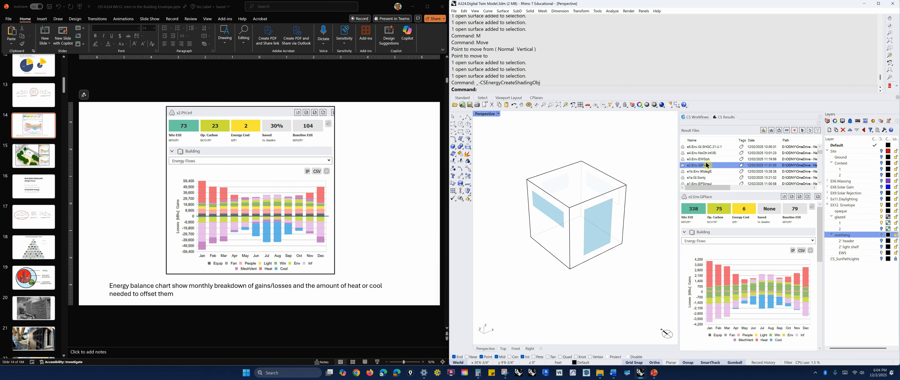
pyautogui.click(714, 166)
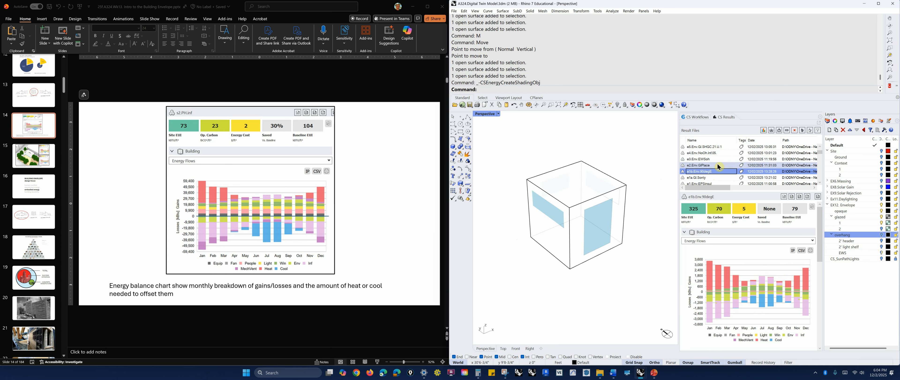
pyautogui.click(719, 165)
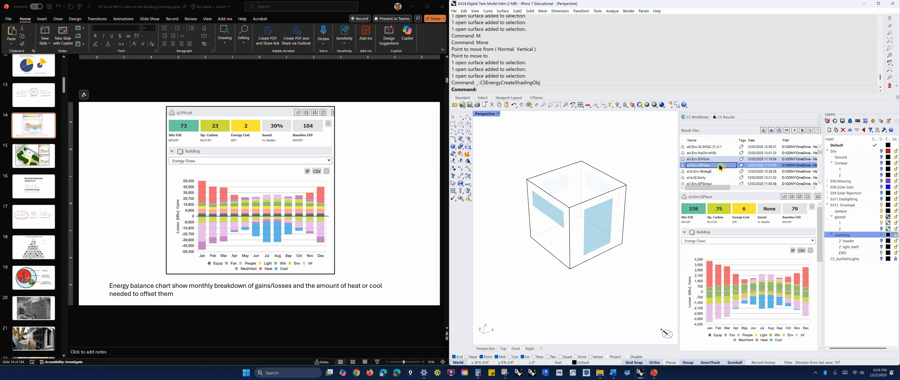
# - Examine the cube's window placement without overhangs alongside the monthly energy flows of the e2.Env.GlPlace result
pyautogui.scroll(2, 569, 239)
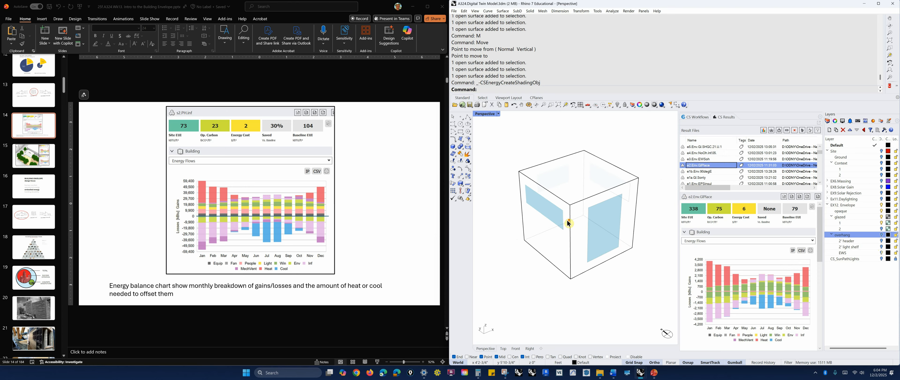
pyautogui.press('Up')
pyautogui.click(713, 167)
pyautogui.moveTo(618, 272); pyautogui.dragTo(617, 269, button='right')
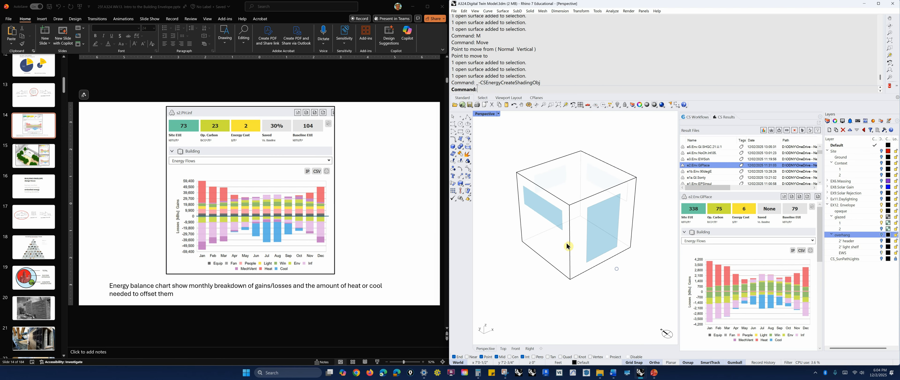
pyautogui.scroll(-7, 566, 246)
pyautogui.moveTo(558, 236)
pyautogui.mouseDown(button='right')
pyautogui.moveTo(591, 244)
pyautogui.moveTo(621, 228)
pyautogui.moveTo(555, 231)
pyautogui.moveTo(557, 237)
pyautogui.mouseUp(button='right')
pyautogui.scroll(7, 556, 198)
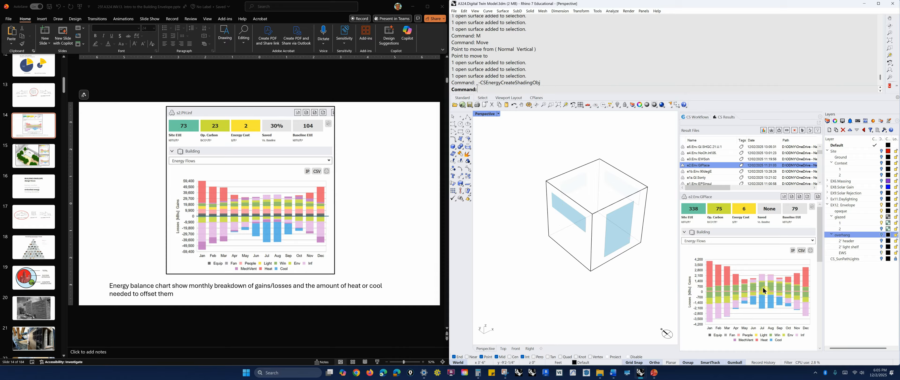
pyautogui.press('ctrl')
pyautogui.press('ctrl')
# - Show the overhang layer again and compare the energy flows of the e3 overhang result with e2.Env.GlPlace
pyautogui.click(880, 235)
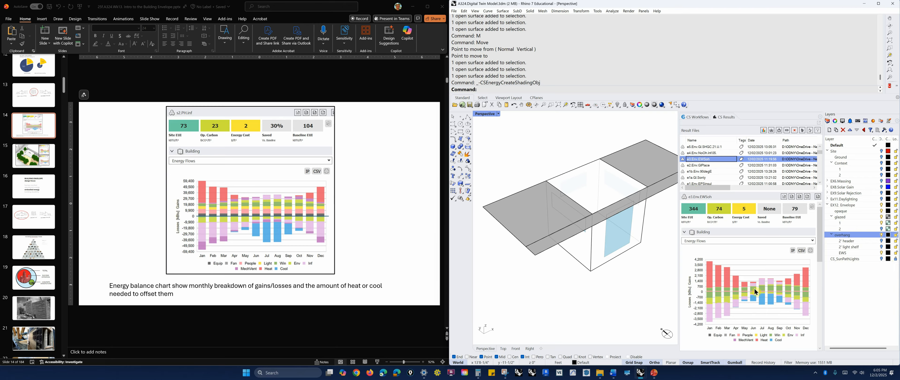
pyautogui.click(697, 210)
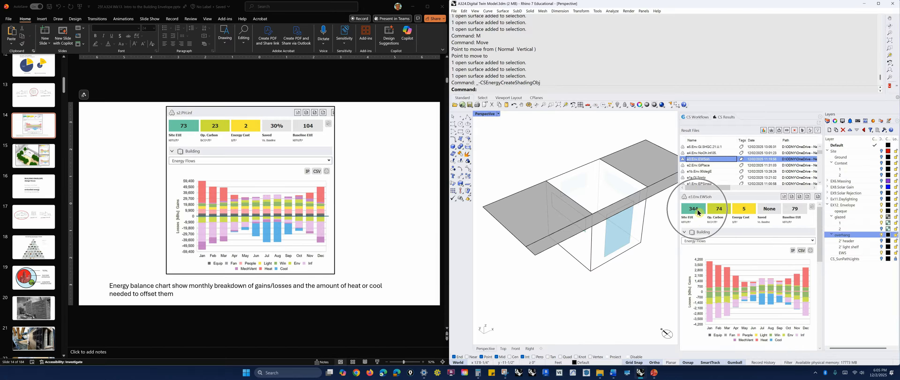
pyautogui.click(703, 165)
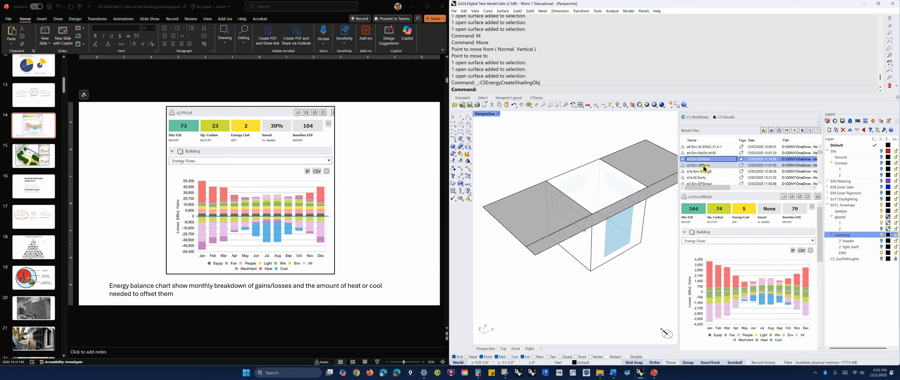
pyautogui.moveTo(597, 248); pyautogui.dragTo(608, 273, button='right')
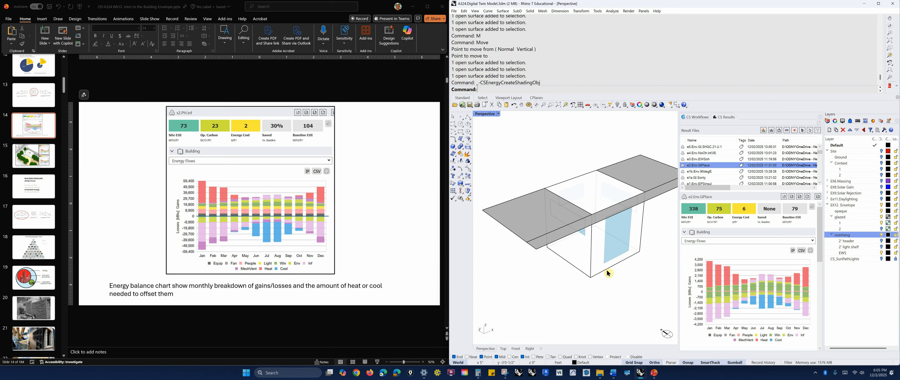
pyautogui.click(713, 159)
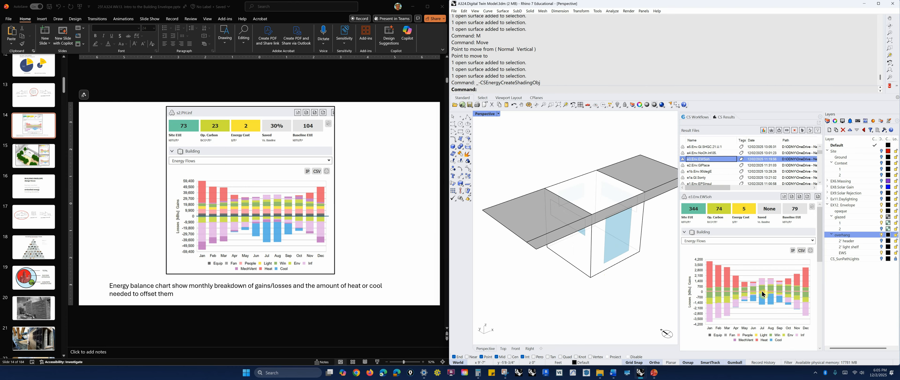
pyautogui.press('ctrl')
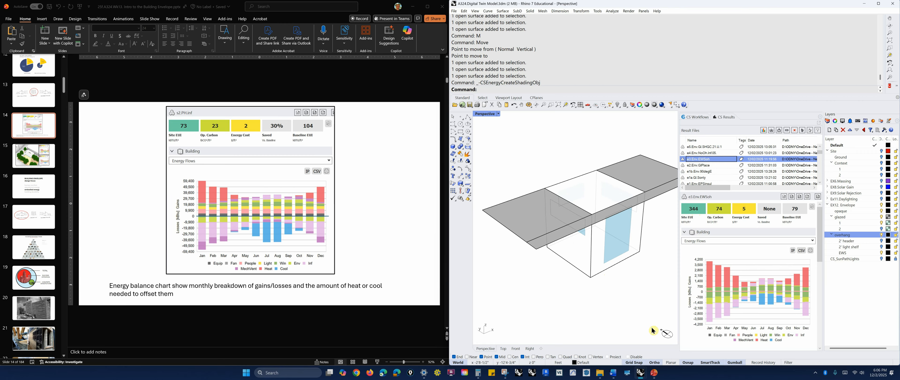
pyautogui.moveTo(617, 303)
pyautogui.mouseDown(button='right')
pyautogui.moveTo(625, 281)
pyautogui.moveTo(627, 301)
pyautogui.mouseUp(button='right')
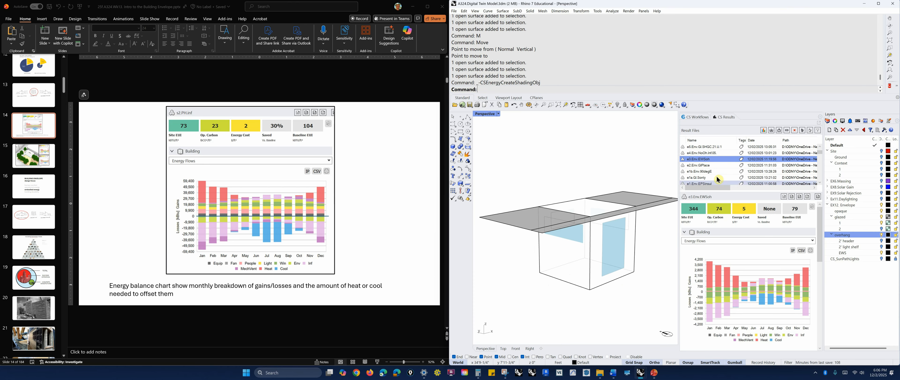
pyautogui.click(715, 166)
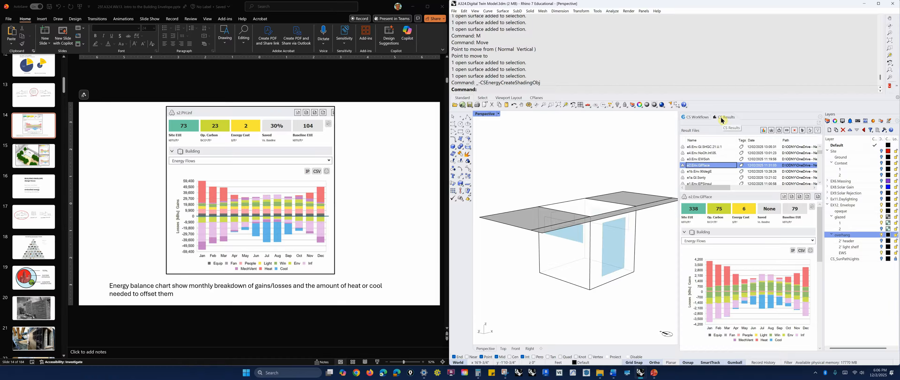
# - Switch the workflow to Site Analysis and turn on shadows and the 3d Sun Path around the cube
pyautogui.moveTo(635, 288); pyautogui.dragTo(634, 251, button='right')
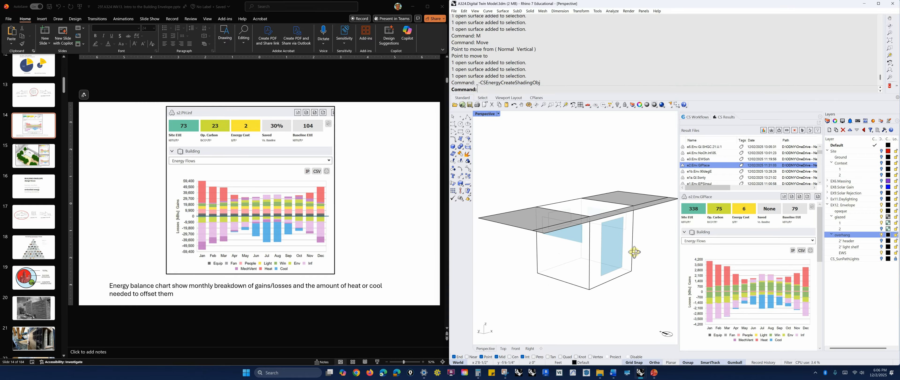
pyautogui.click(695, 117)
pyautogui.click(809, 141)
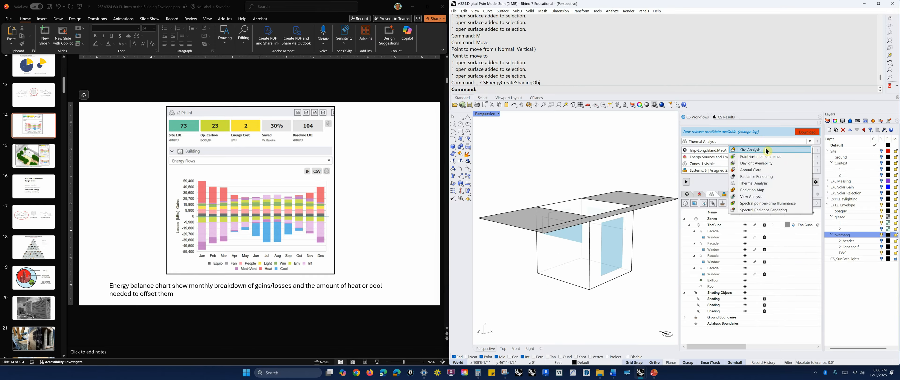
pyautogui.click(767, 146)
pyautogui.click(732, 184)
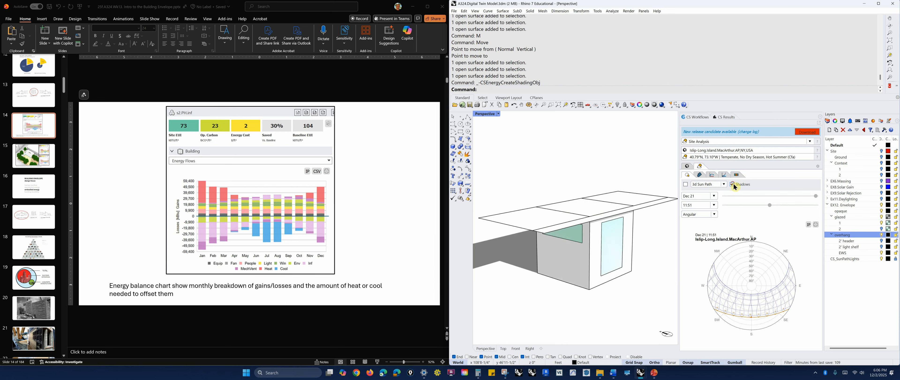
pyautogui.click(686, 184)
pyautogui.scroll(-5, 645, 195)
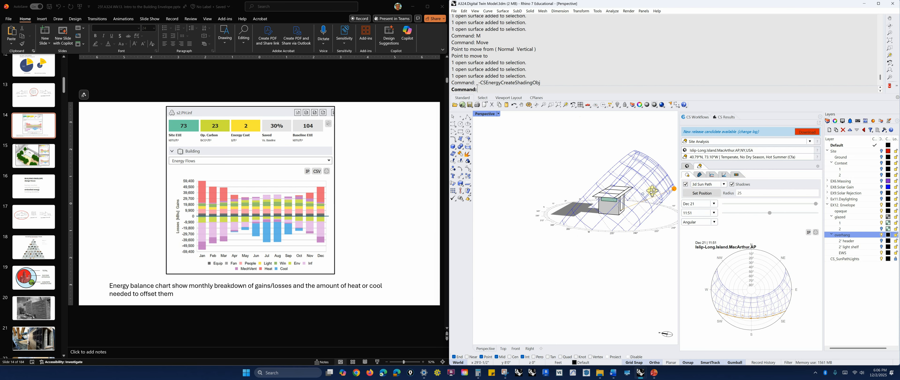
# - Set the sun to the summer solstice at 16:01 and examine how the overhang shades the cube's windows
pyautogui.click(714, 203)
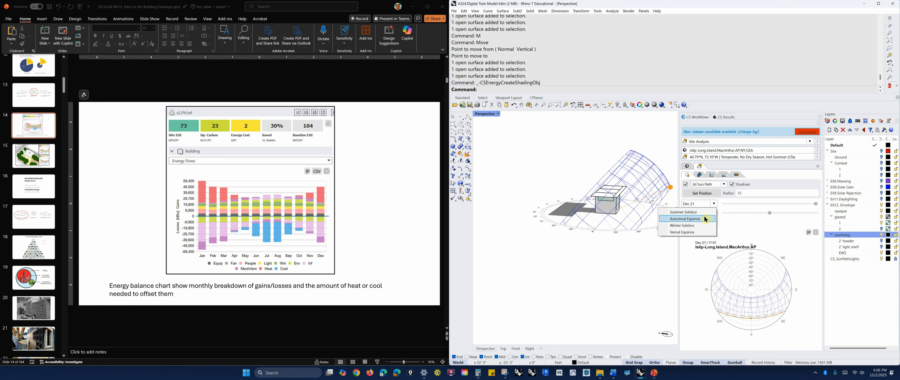
pyautogui.click(701, 212)
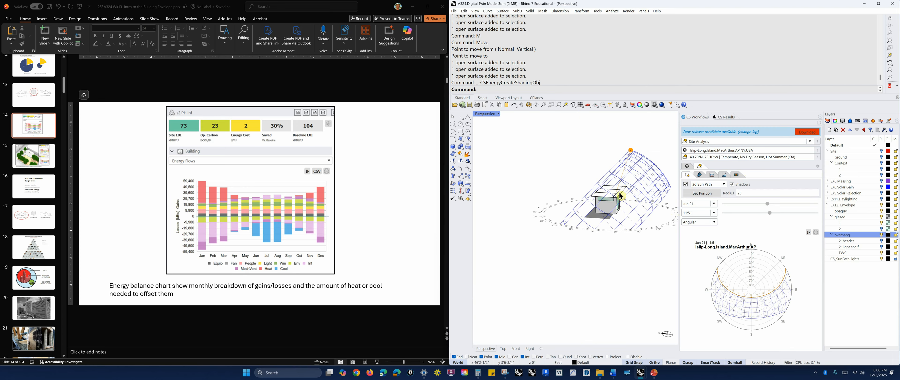
pyautogui.moveTo(662, 210); pyautogui.dragTo(641, 211, button='right')
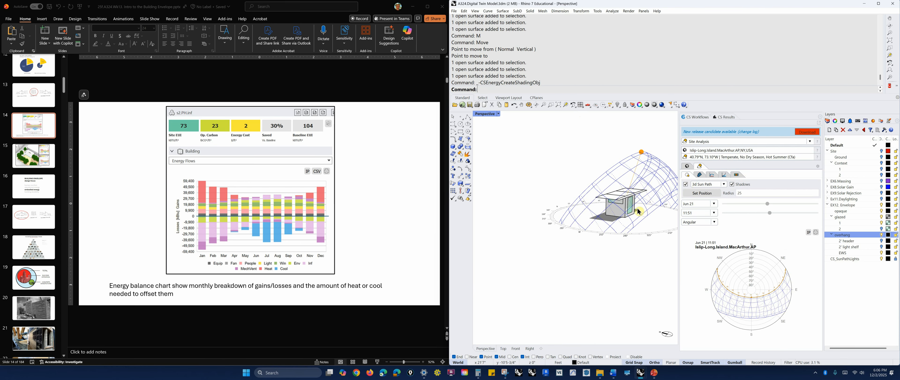
pyautogui.moveTo(764, 218); pyautogui.dragTo(786, 211)
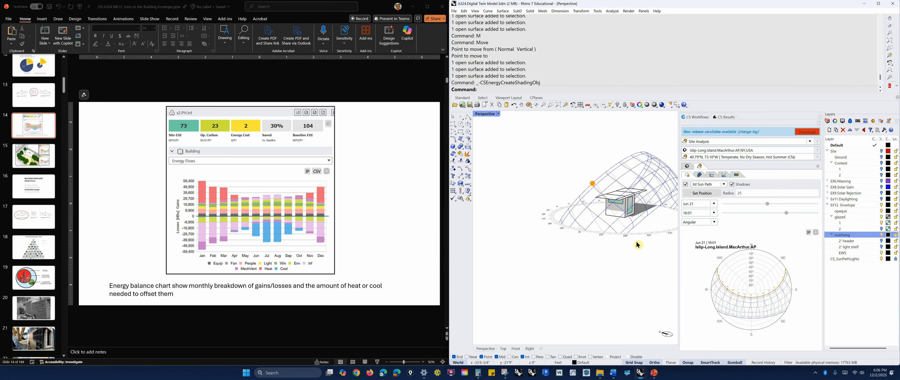
pyautogui.scroll(5, 620, 206)
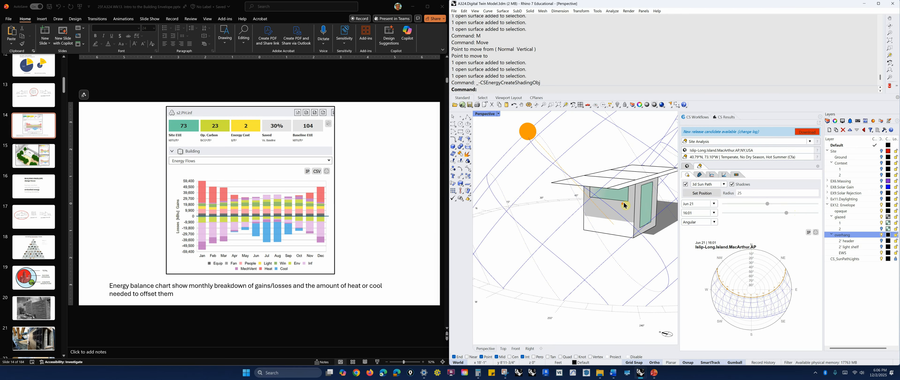
pyautogui.click(625, 201)
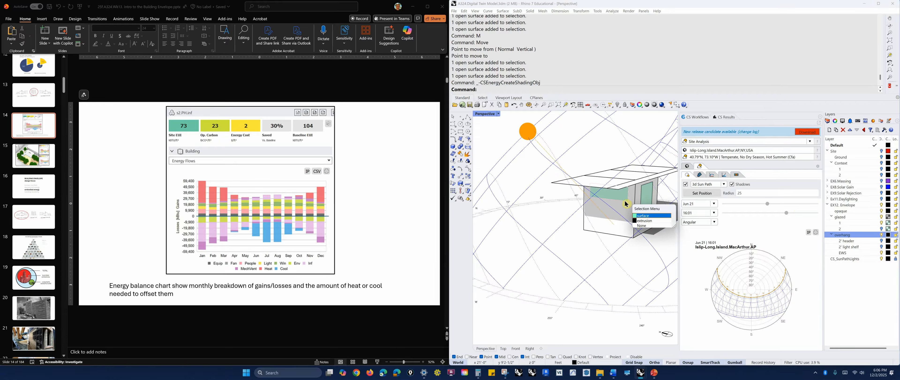
pyautogui.click(635, 128)
pyautogui.scroll(-5, 590, 207)
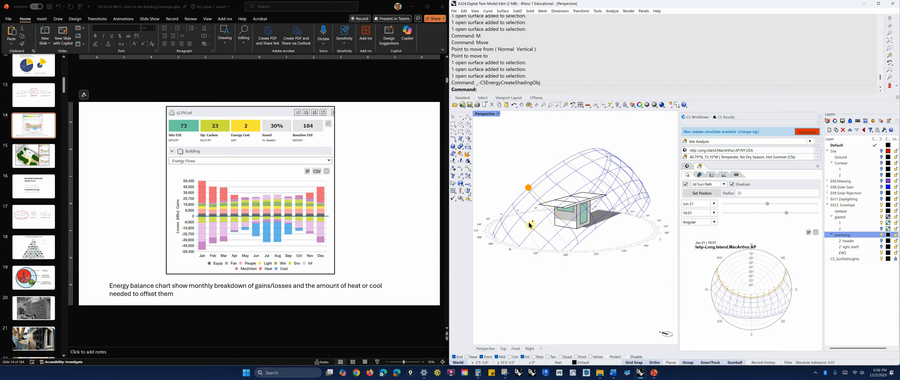
# - Turn off the shadows and the 3d Sun Path, leaving the cube with its overhangs in view
pyautogui.click(732, 184)
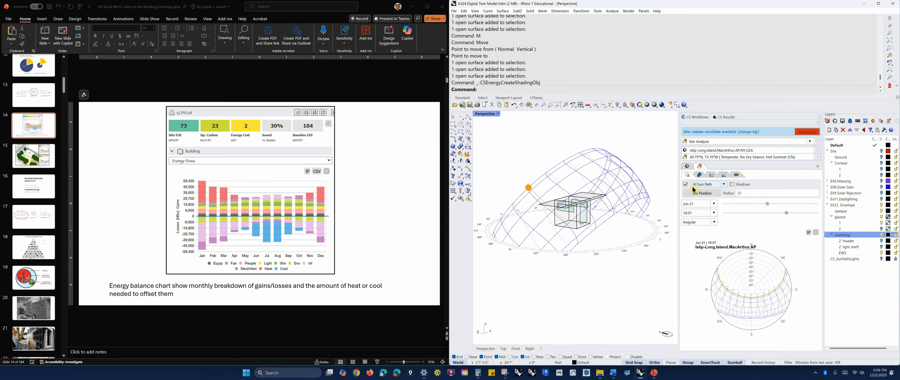
pyautogui.click(685, 185)
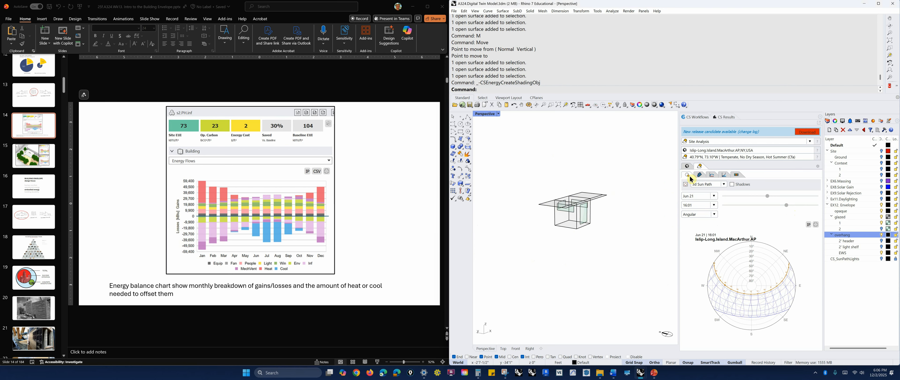
pyautogui.moveTo(651, 165); pyautogui.dragTo(643, 173, button='right')
pyautogui.scroll(3, 596, 178)
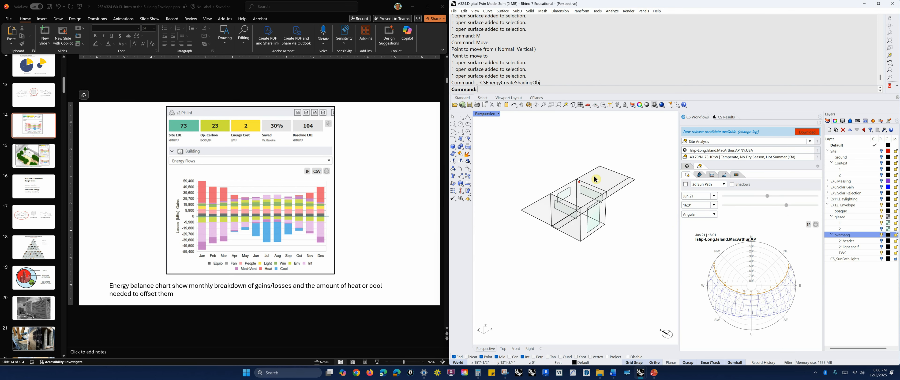
# - Switch the workflow from Site Analysis back to Thermal Analysis
pyautogui.moveTo(570, 238); pyautogui.dragTo(566, 239, button='right')
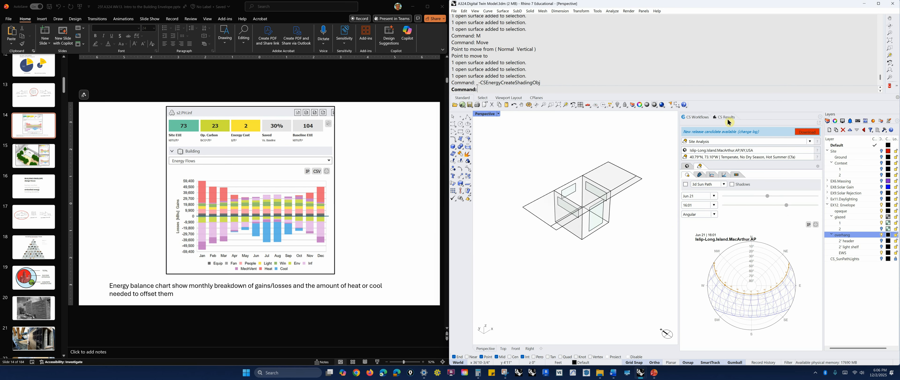
pyautogui.click(808, 141)
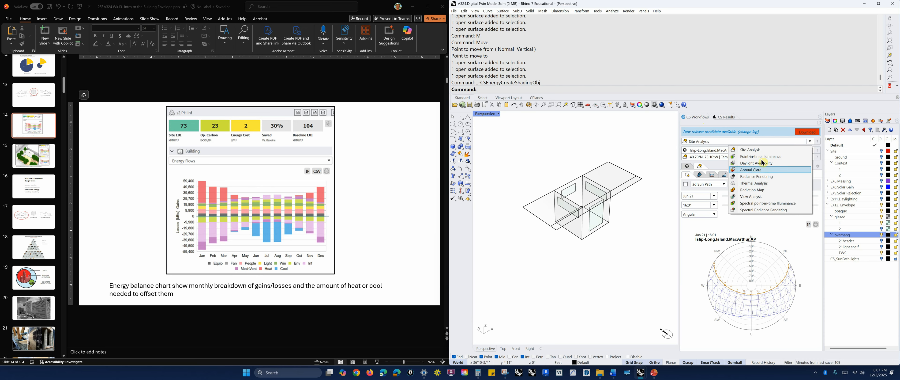
pyautogui.click(764, 183)
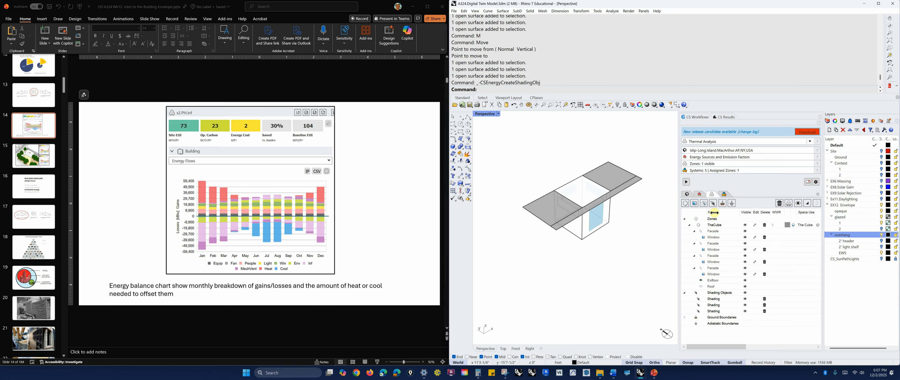
# - Compare the monthly energy flows of the e2.Env.GlPlace and e3.Env.EWSoh results, alternating between the two
pyautogui.click(722, 119)
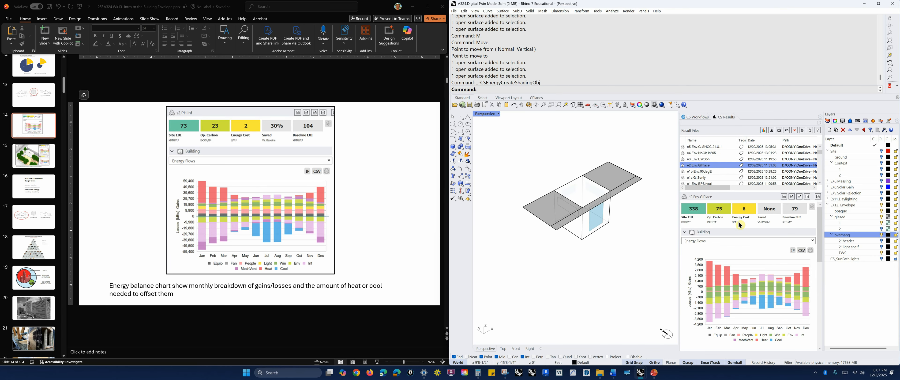
pyautogui.click(720, 158)
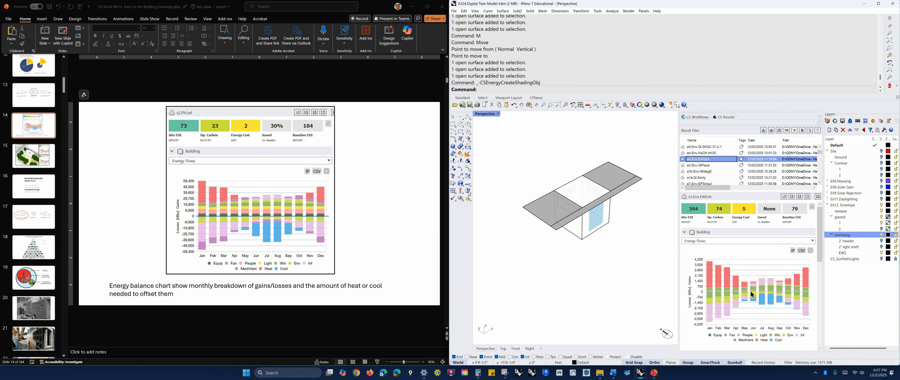
pyautogui.click(705, 166)
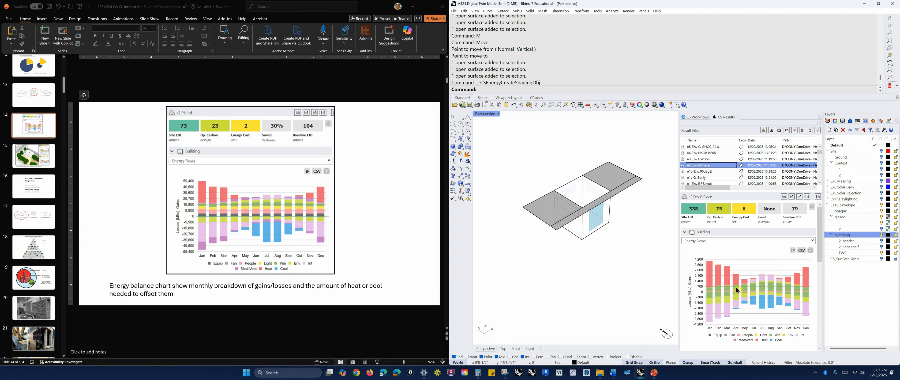
pyautogui.press('ctrl')
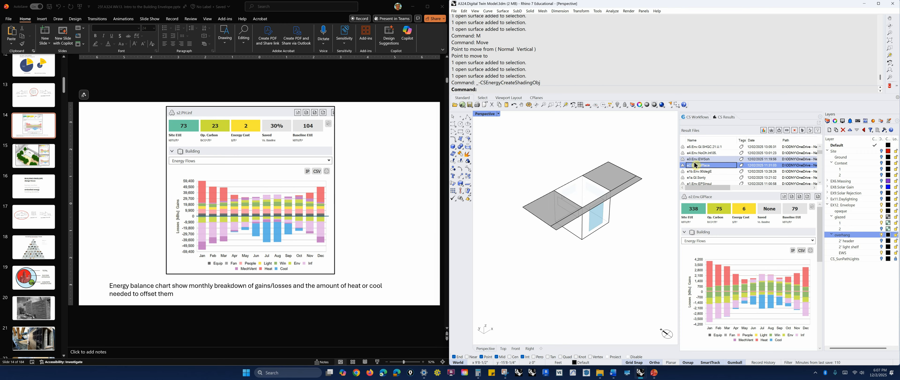
pyautogui.click(706, 159)
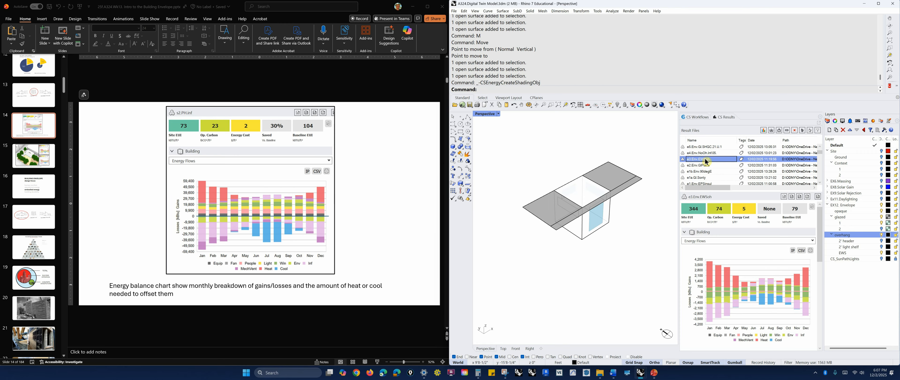
pyautogui.click(699, 165)
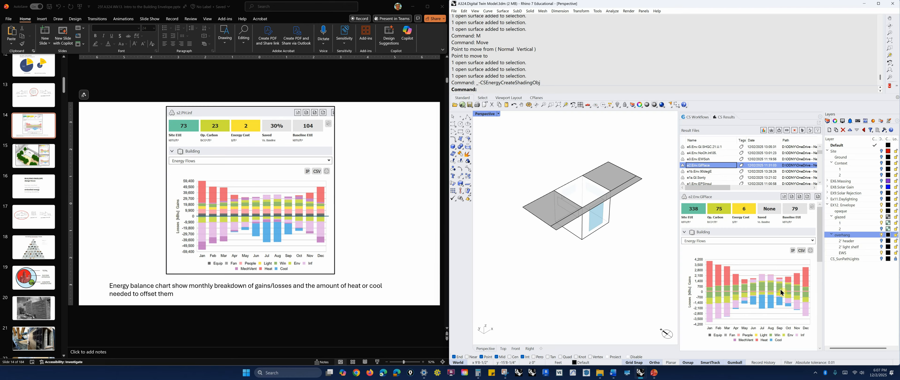
pyautogui.press('Up')
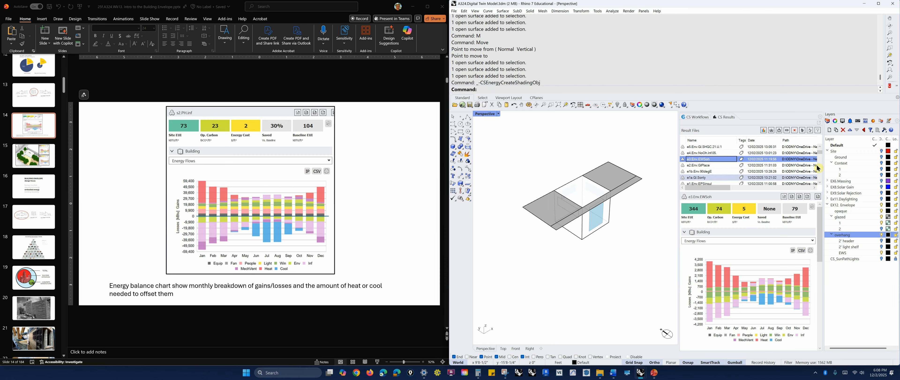
pyautogui.click(709, 165)
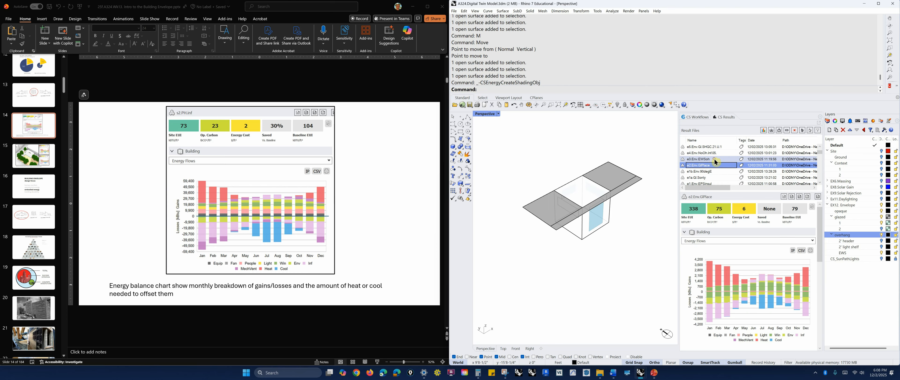
pyautogui.click(714, 159)
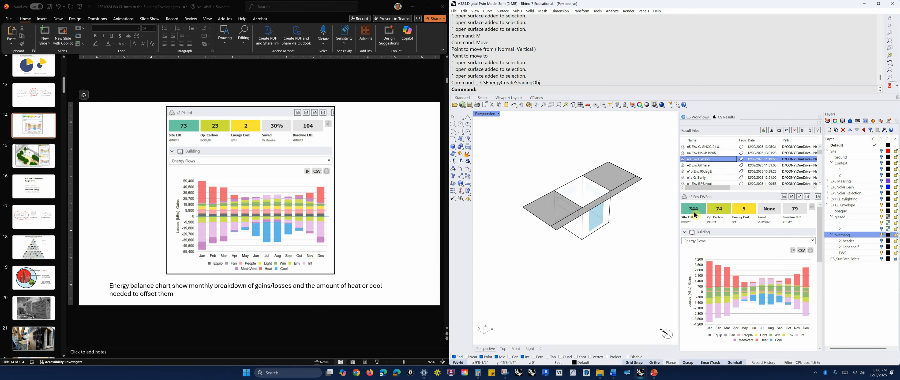
# - Examine how the overhangs project over the cube's windows from higher and lower viewing angles
pyautogui.moveTo(659, 236); pyautogui.dragTo(652, 230, button='right')
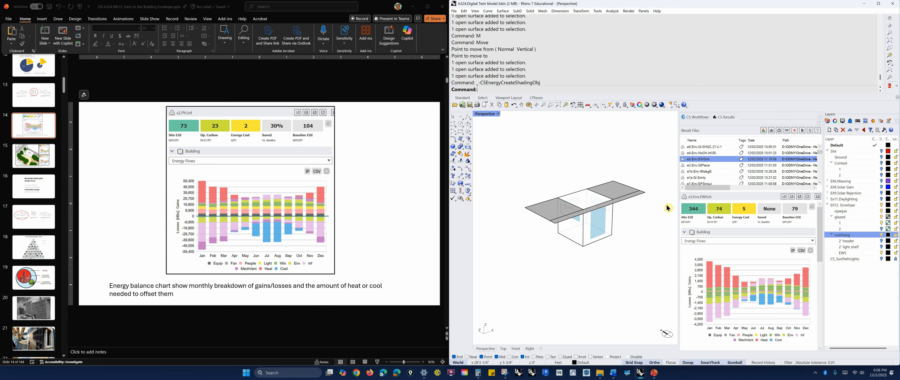
pyautogui.moveTo(664, 206); pyautogui.dragTo(662, 204, button='right')
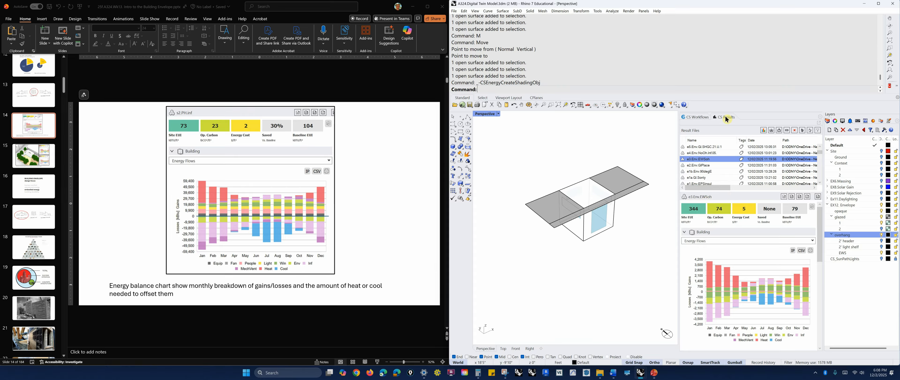
pyautogui.click(820, 183)
pyautogui.click(819, 182)
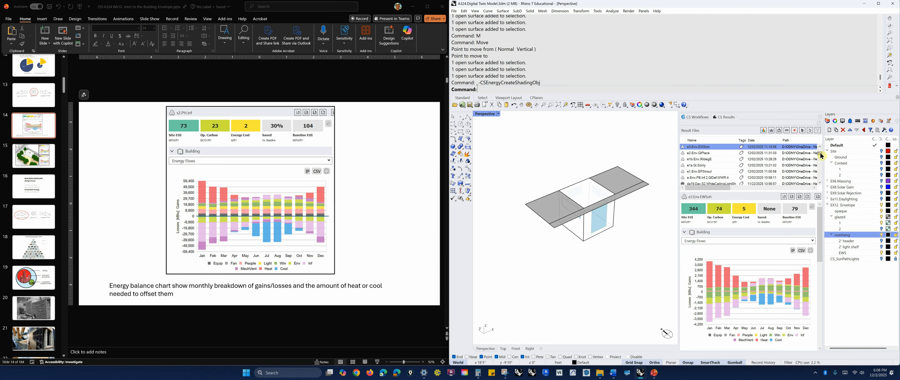
pyautogui.scroll(2, 821, 155)
pyautogui.moveTo(606, 228)
pyautogui.mouseDown(button='right')
pyautogui.moveTo(601, 221)
pyautogui.moveTo(599, 229)
pyautogui.mouseUp(button='right')
pyautogui.scroll(2, 601, 227)
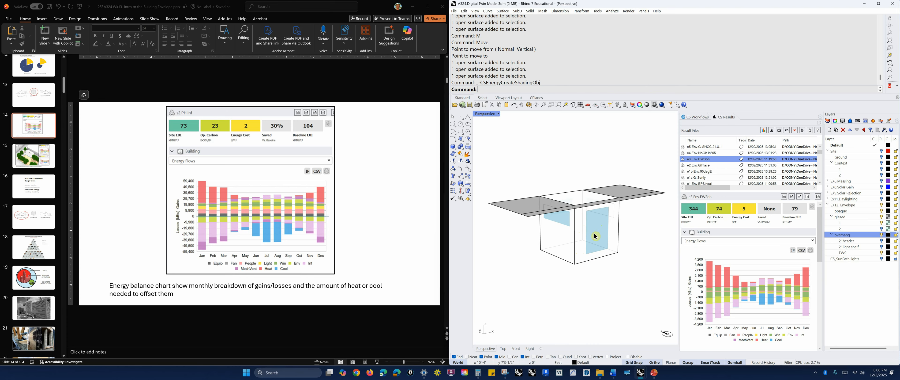
pyautogui.moveTo(606, 279); pyautogui.dragTo(635, 259, button='right')
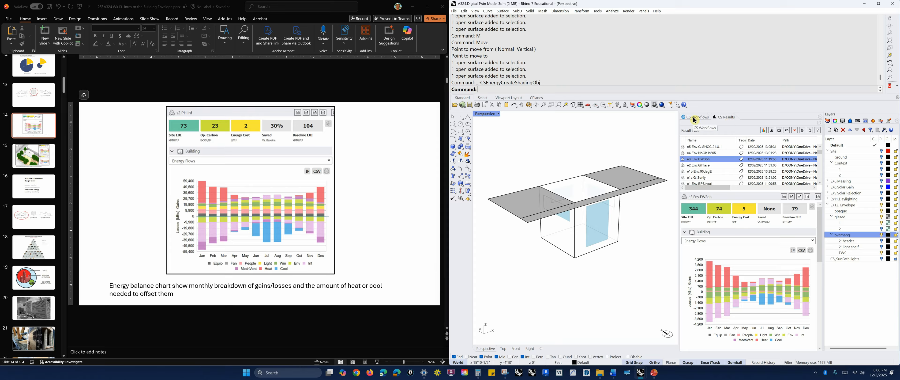
# - Resize the result file list to show more files while keeping the e3.Env.EWSoh energy flow chart in view
pyautogui.moveTo(771, 191); pyautogui.dragTo(761, 150)
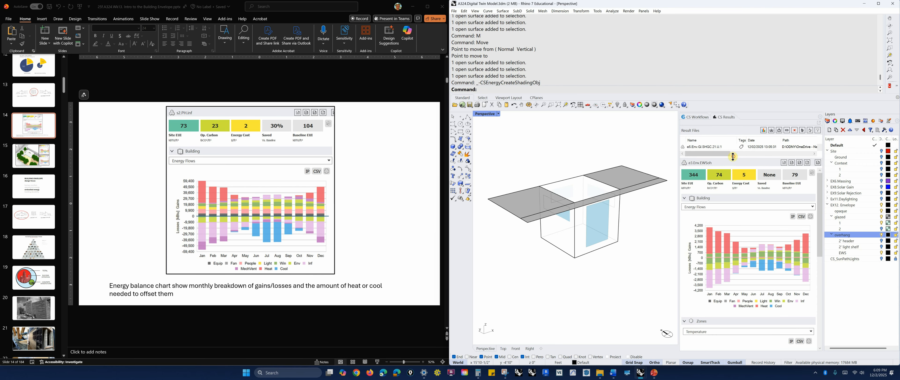
pyautogui.moveTo(737, 157); pyautogui.dragTo(737, 215)
pyautogui.click(702, 164)
pyautogui.click(704, 160)
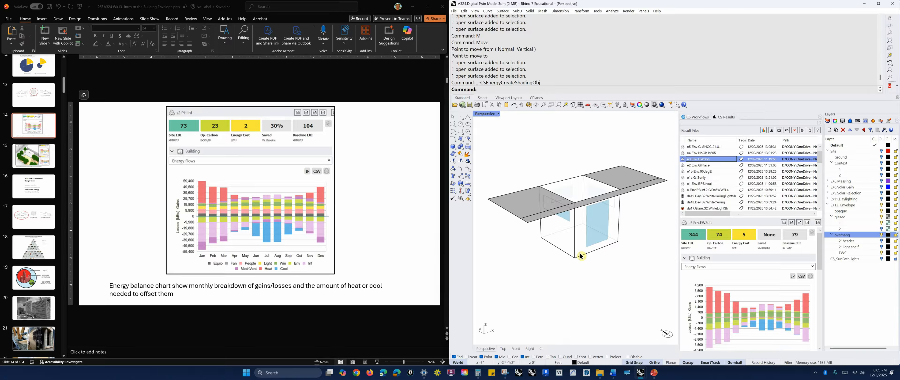
pyautogui.moveTo(748, 217); pyautogui.dragTo(749, 178)
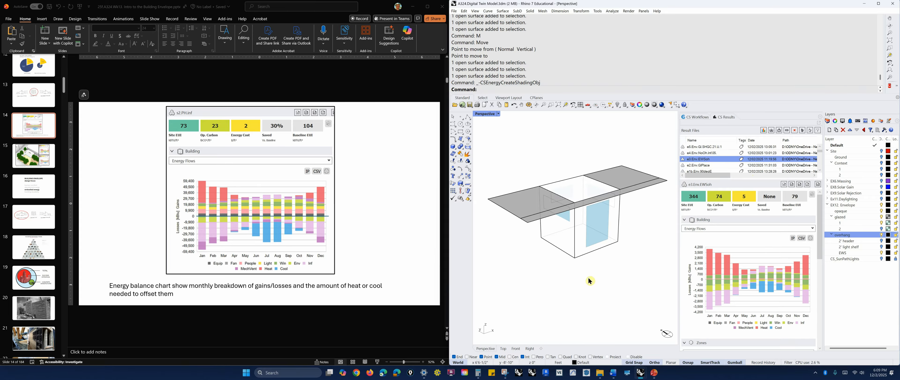
pyautogui.moveTo(759, 178); pyautogui.dragTo(759, 198)
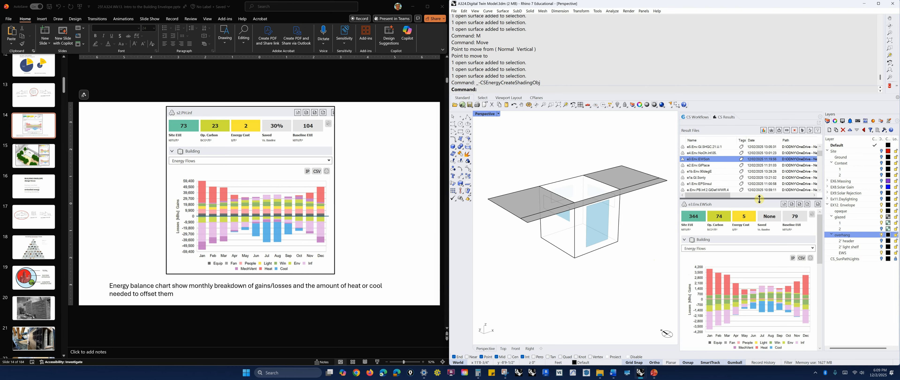
# - Check the e4 no-overhang infiltration result, and inspect the cube's corner and windows beneath the overhangs up close
pyautogui.click(719, 153)
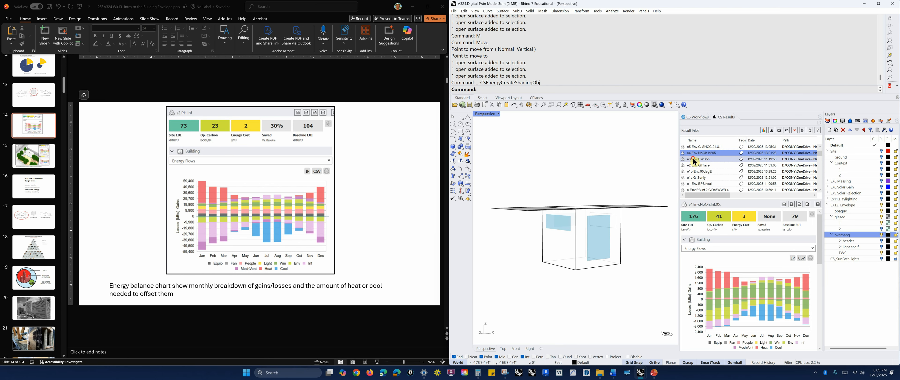
pyautogui.moveTo(654, 265); pyautogui.dragTo(650, 271, button='right')
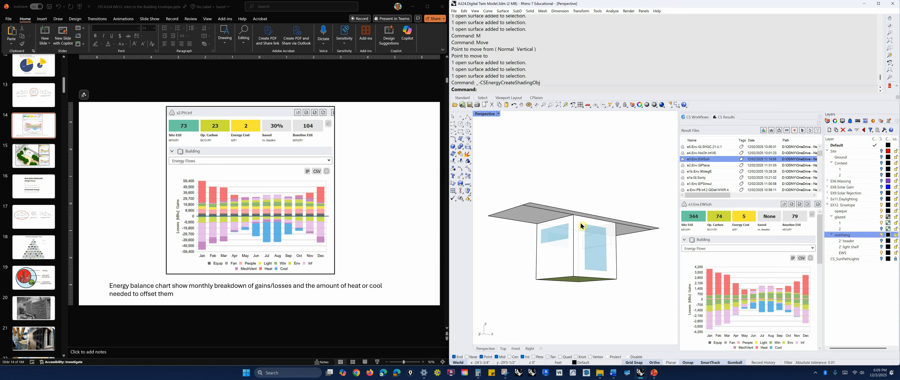
pyautogui.scroll(5, 581, 225)
pyautogui.scroll(1, 582, 226)
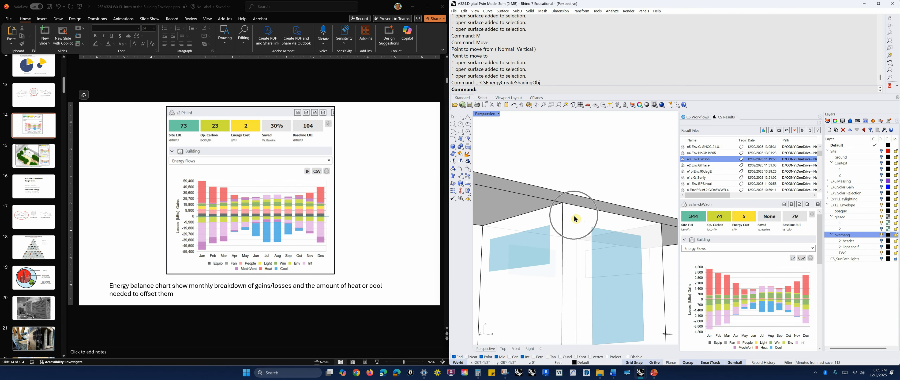
pyautogui.scroll(-7, 629, 216)
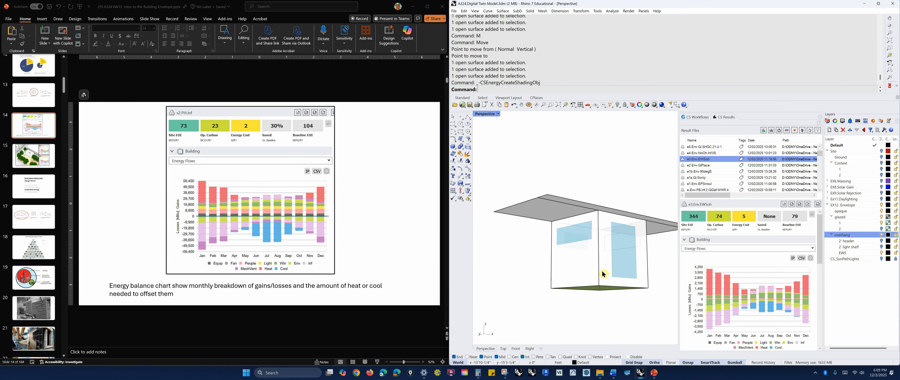
pyautogui.moveTo(603, 272); pyautogui.dragTo(606, 277, button='right')
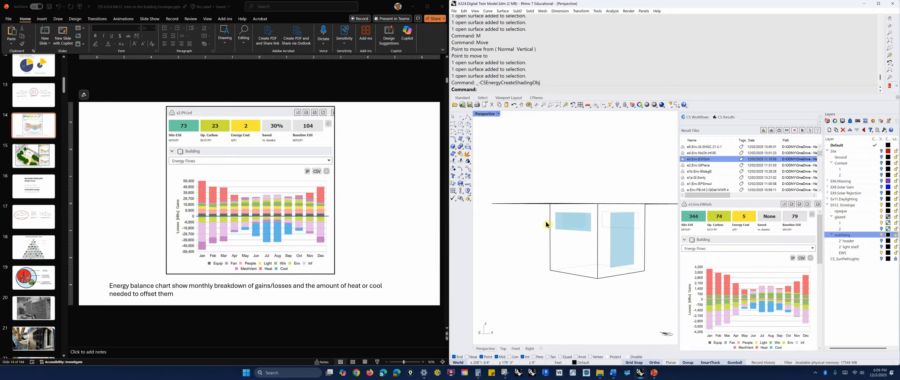
pyautogui.scroll(3, 596, 200)
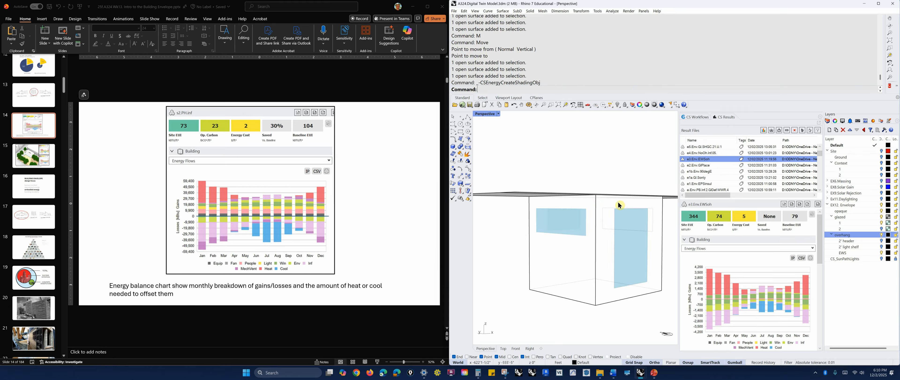
pyautogui.press('ctrl')
pyautogui.moveTo(604, 204)
pyautogui.mouseDown(button='right')
pyautogui.moveTo(596, 172)
pyautogui.moveTo(594, 189)
pyautogui.moveTo(598, 169)
pyautogui.moveTo(593, 210)
pyautogui.mouseUp(button='right')
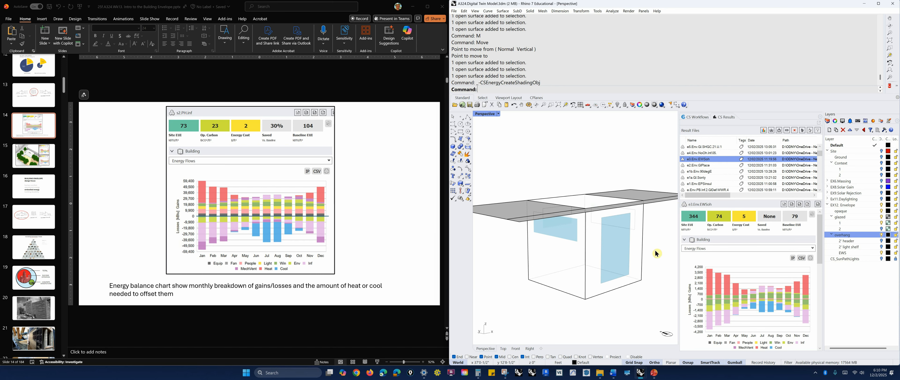
# - Set the infiltration flow per exterior area in TheCube's construction settings to 0.05 cfm/ft²
pyautogui.click(700, 117)
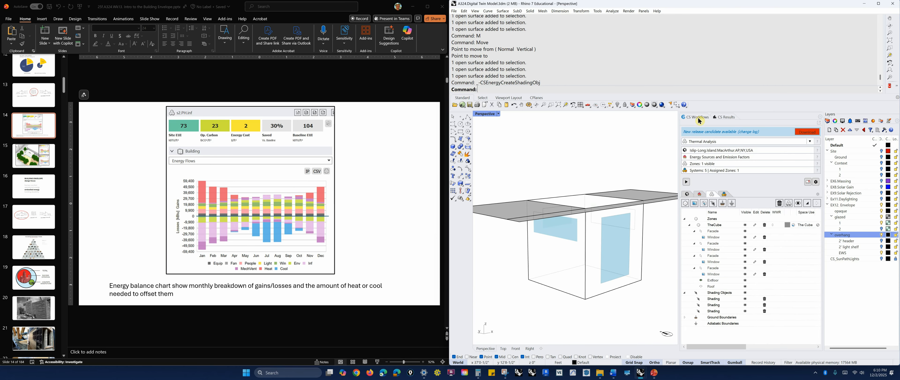
pyautogui.moveTo(732, 346); pyautogui.dragTo(764, 346)
pyautogui.click(762, 225)
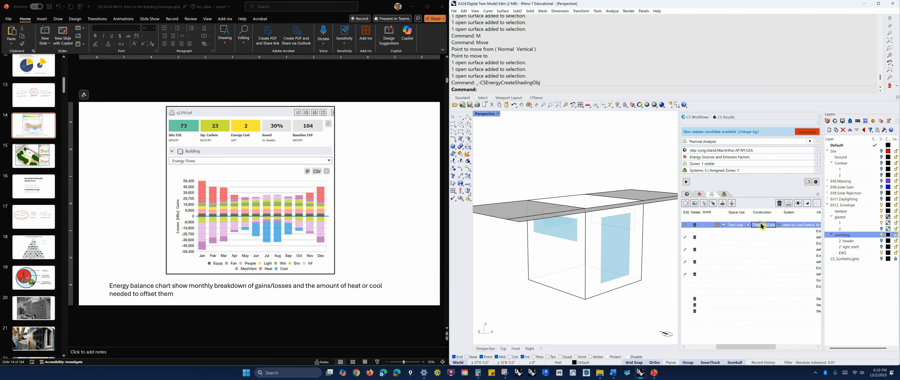
pyautogui.click(749, 225)
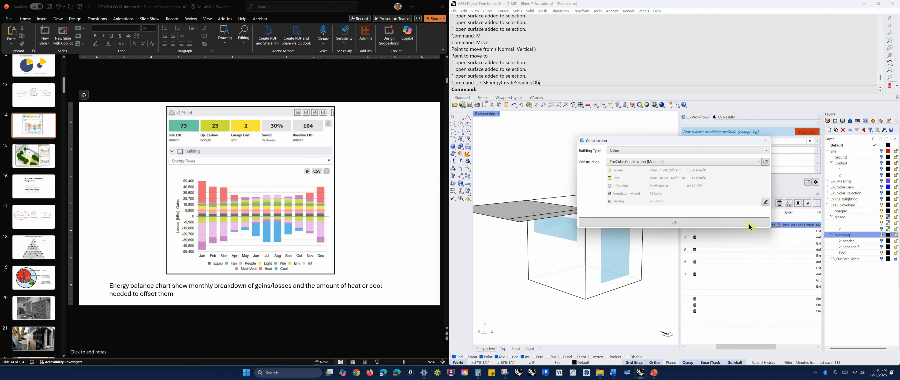
pyautogui.click(766, 202)
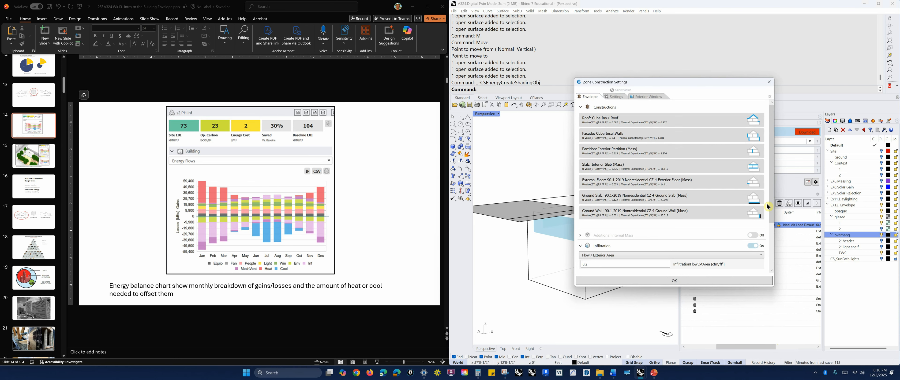
pyautogui.moveTo(604, 265); pyautogui.dragTo(560, 263)
pyautogui.write('.05')
pyautogui.click(660, 281)
pyautogui.click(702, 223)
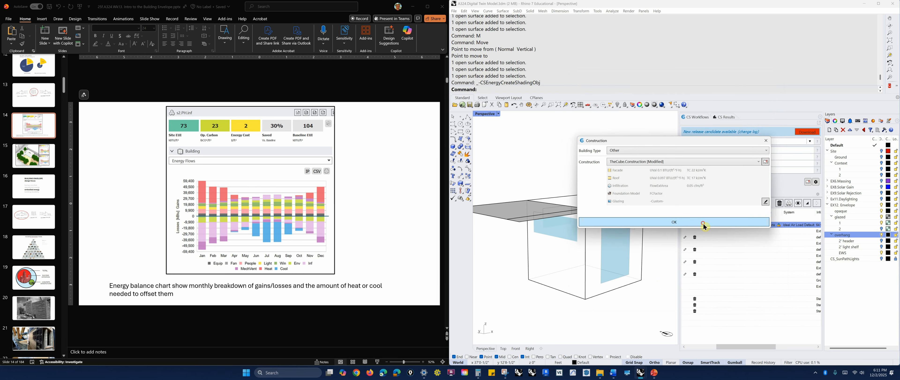
# - Display the energy flows of the e1 EPS insulation result
pyautogui.click(724, 118)
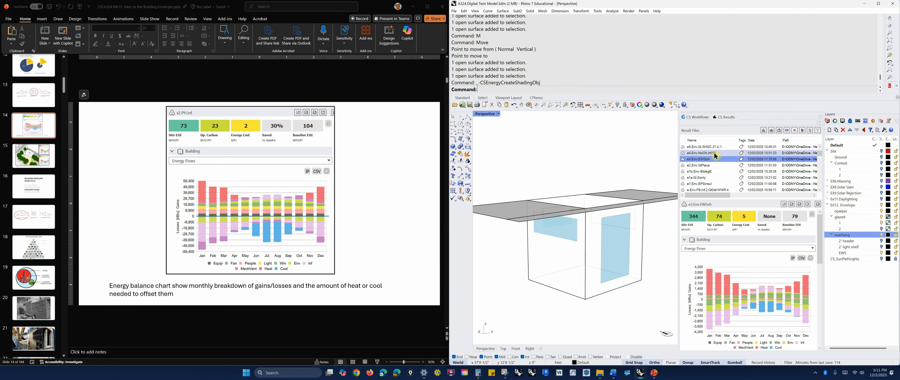
pyautogui.click(712, 183)
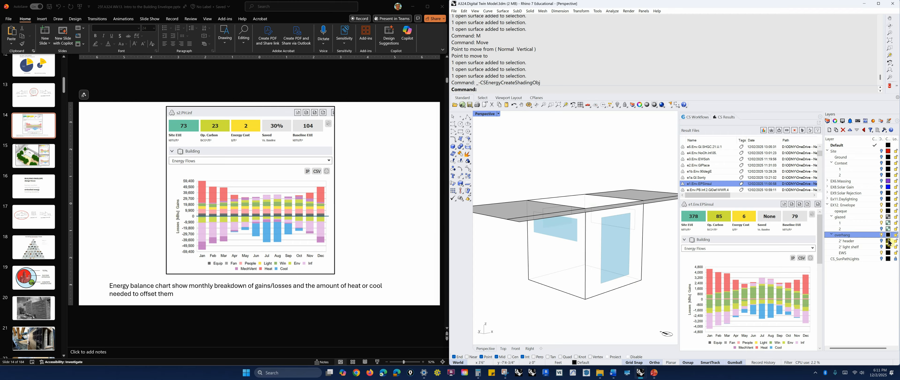
# - Hide the overhang layer, and compare the energy flows of the e2 glazing placement and e4 no-overhang infiltration results
pyautogui.click(881, 234)
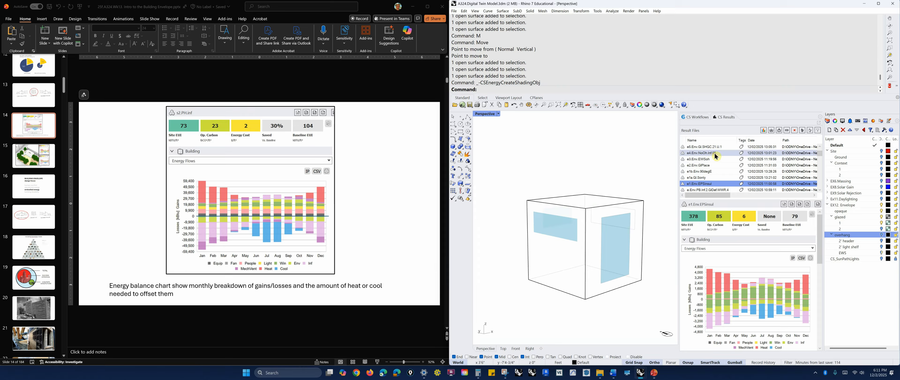
pyautogui.click(704, 166)
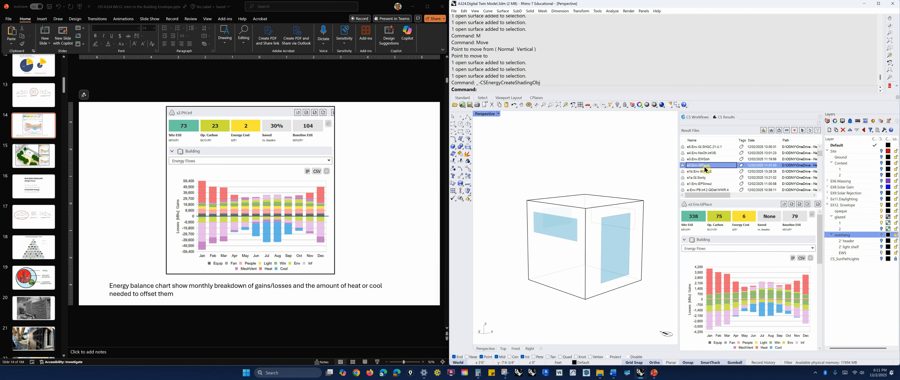
pyautogui.click(713, 153)
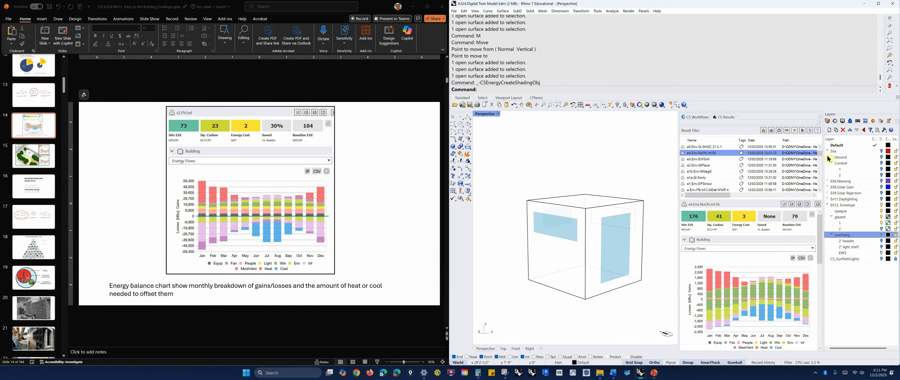
# - Go to the thermal analysis workflow's zone list and check TheCube's facade windows by toggling the glazed layer off and on
pyautogui.click(694, 117)
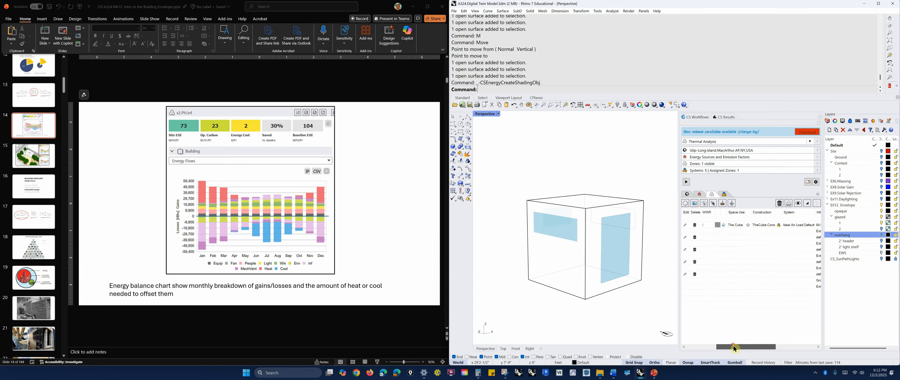
pyautogui.moveTo(733, 345); pyautogui.dragTo(701, 345)
pyautogui.moveTo(657, 301); pyautogui.dragTo(620, 263, button='right')
pyautogui.click(609, 217)
pyautogui.click(649, 305)
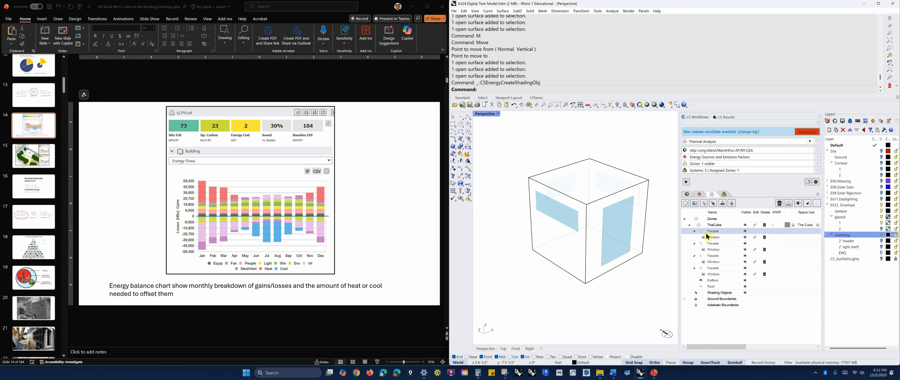
pyautogui.click(726, 237)
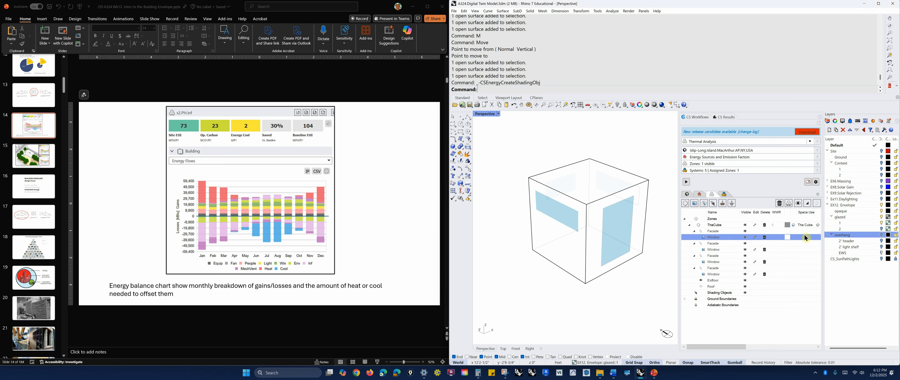
pyautogui.click(881, 217)
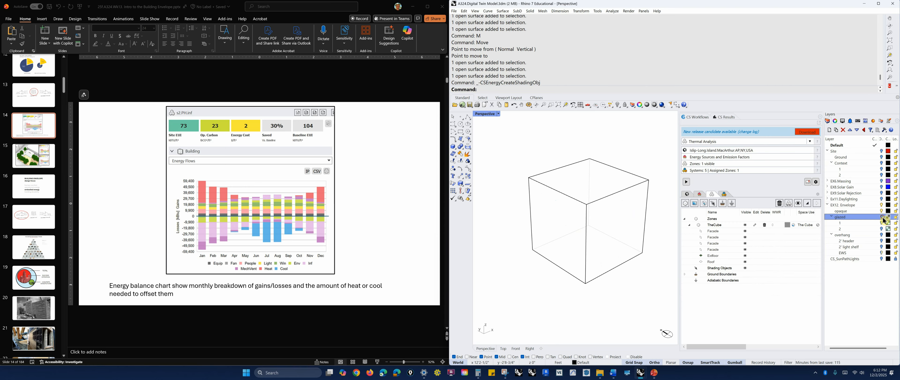
pyautogui.click(881, 217)
# - Select the windows of all four facades of TheCube and open the construction library for their glazing material
pyautogui.click(726, 239)
pyautogui.keyDown('ctrl'); pyautogui.click(725, 250); pyautogui.keyUp('ctrl')
pyautogui.keyDown('ctrl'); pyautogui.click(727, 262); pyautogui.keyUp('ctrl')
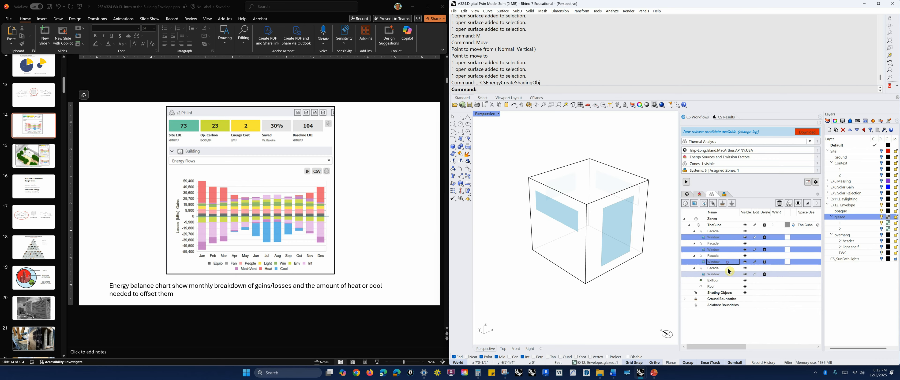
pyautogui.keyDown('ctrl'); pyautogui.click(727, 273); pyautogui.keyUp('ctrl')
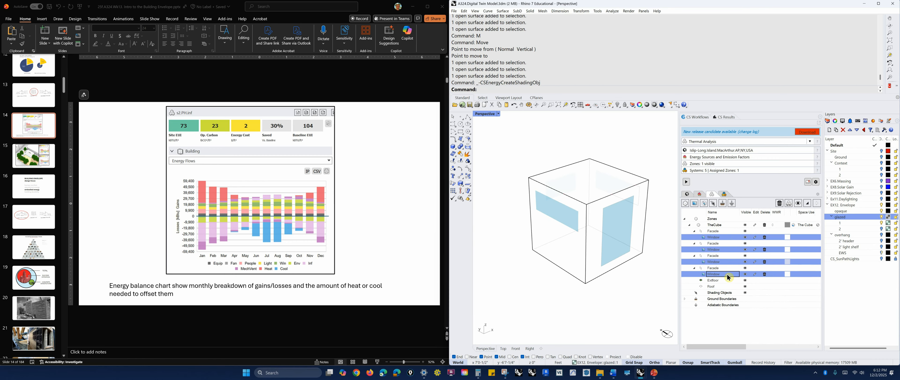
pyautogui.click(756, 237)
pyautogui.click(635, 107)
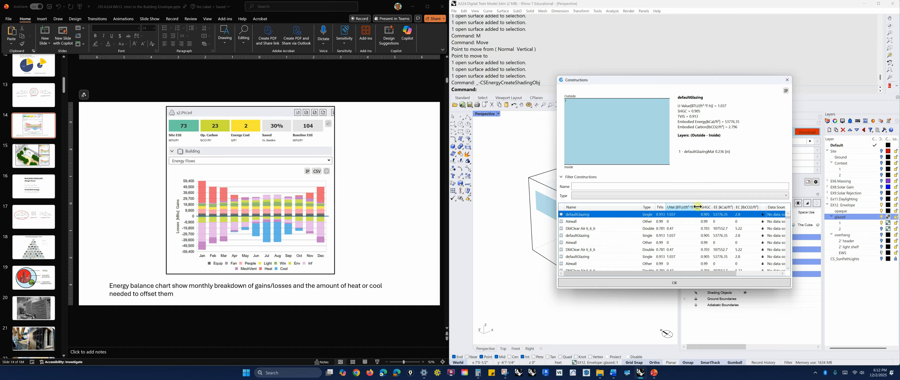
# - Sort the glazing constructions by U-value, inspect Solarban 90 (2) - Solarban 90 (4) - Clear (Argon), and close the window settings without applying it
pyautogui.click(685, 208)
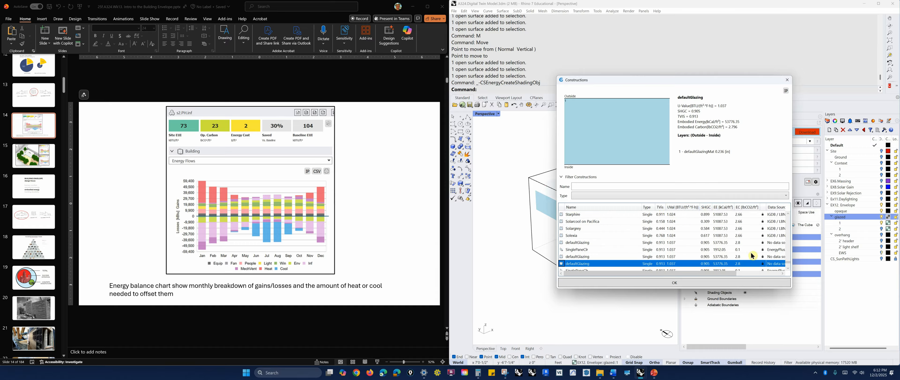
pyautogui.moveTo(789, 263); pyautogui.dragTo(791, 217)
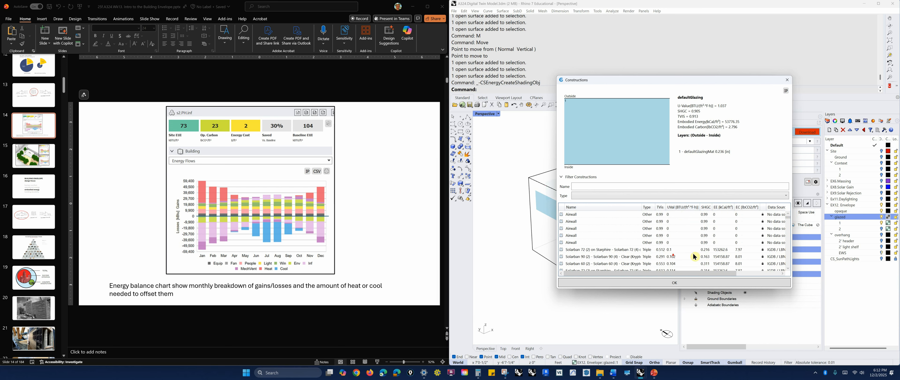
pyautogui.scroll(-2, 692, 252)
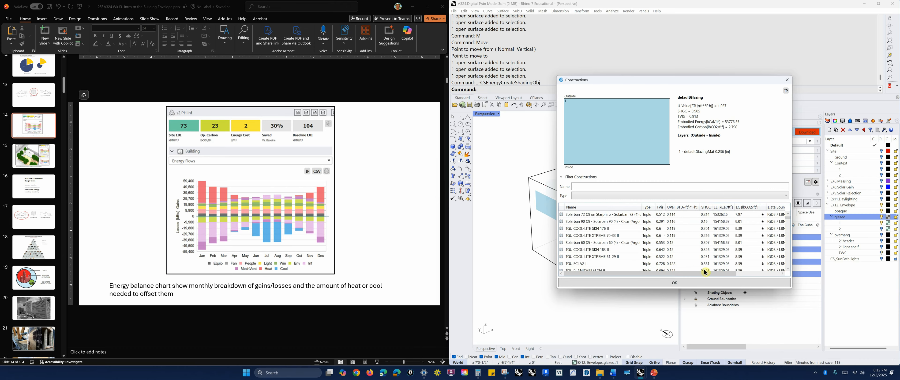
pyautogui.click(675, 222)
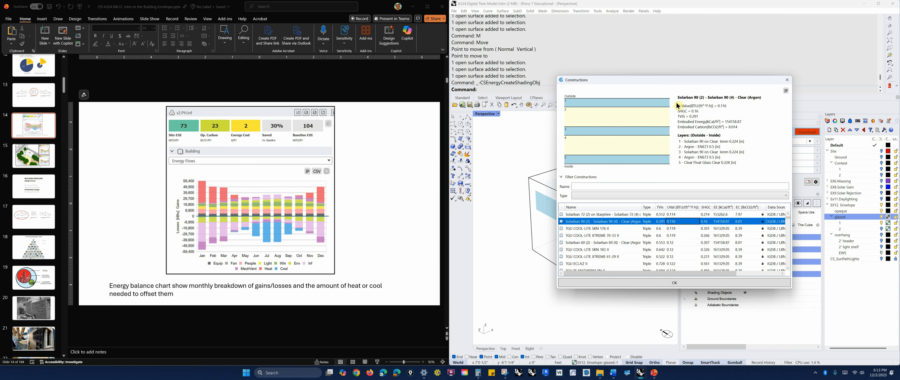
pyautogui.click(690, 118)
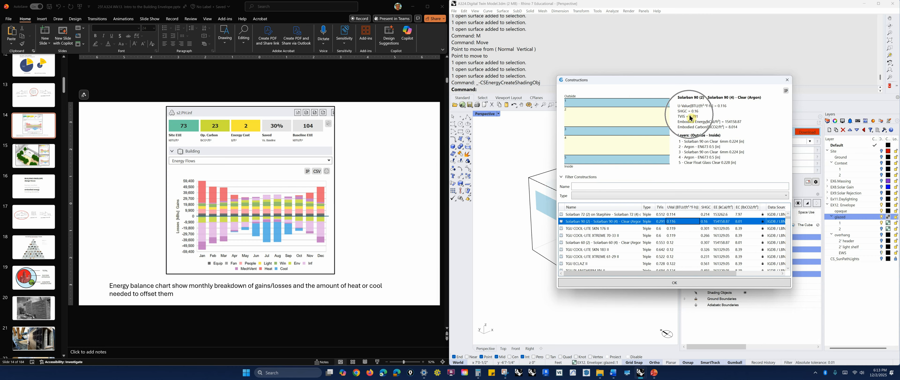
pyautogui.click(789, 80)
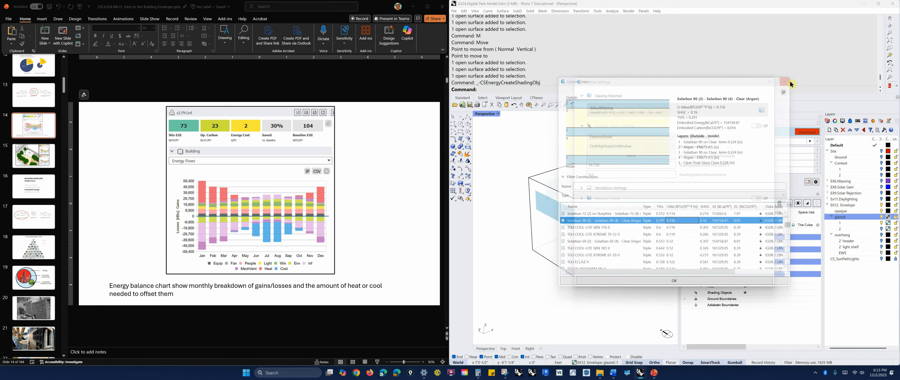
pyautogui.click(776, 84)
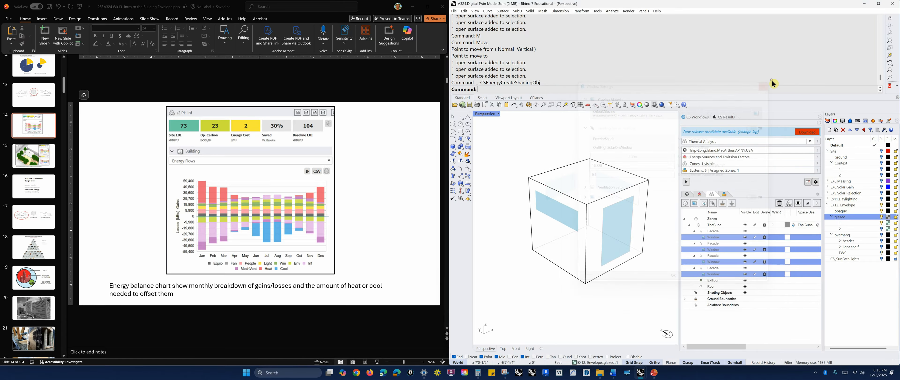
# - Display the energy flows of the e5.Env.Gl.SHGC.21.U.1 result and view the cube's windows from another angle
pyautogui.click(730, 118)
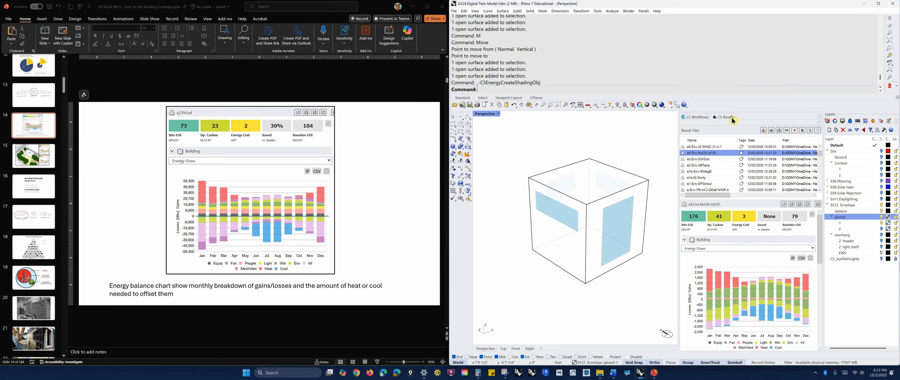
pyautogui.click(714, 146)
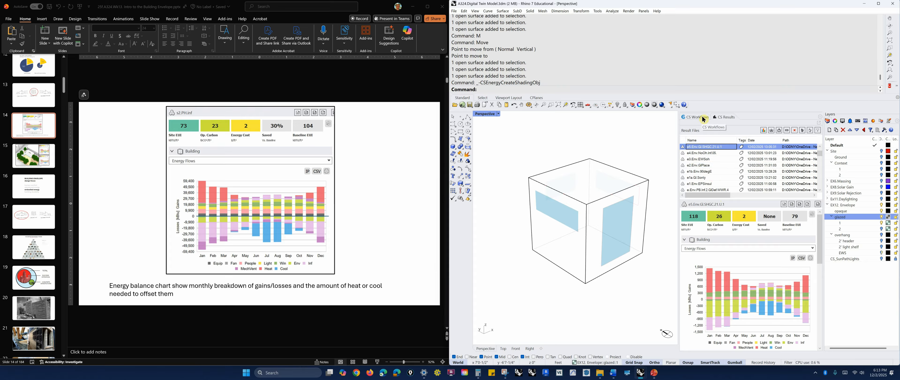
pyautogui.moveTo(648, 166); pyautogui.dragTo(653, 167, button='right')
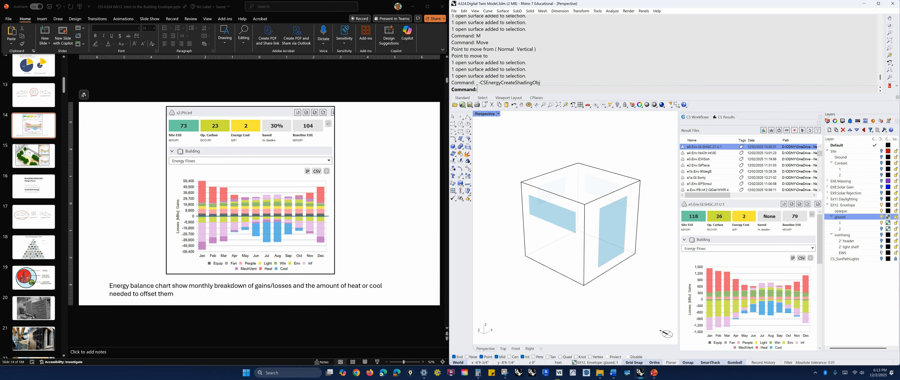
pyautogui.moveTo(645, 191); pyautogui.dragTo(644, 194, button='right')
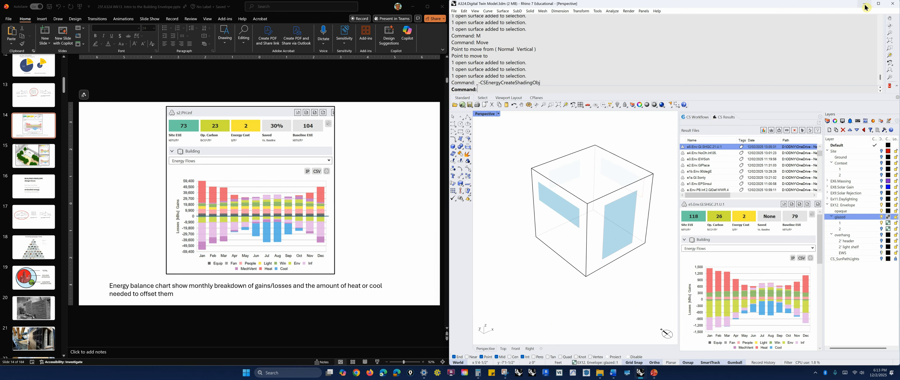
# - Switch to the Ex12 Envelope handout in Word and review the Method section from Baseline model through Data/Analysis
pyautogui.click(612, 372)
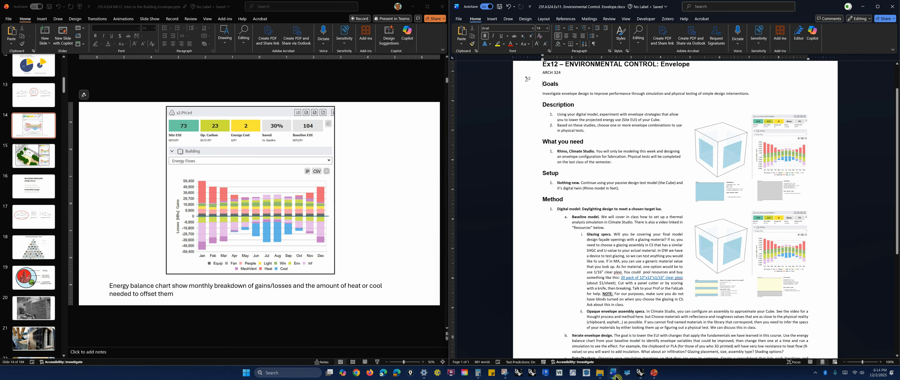
pyautogui.scroll(2, 631, 189)
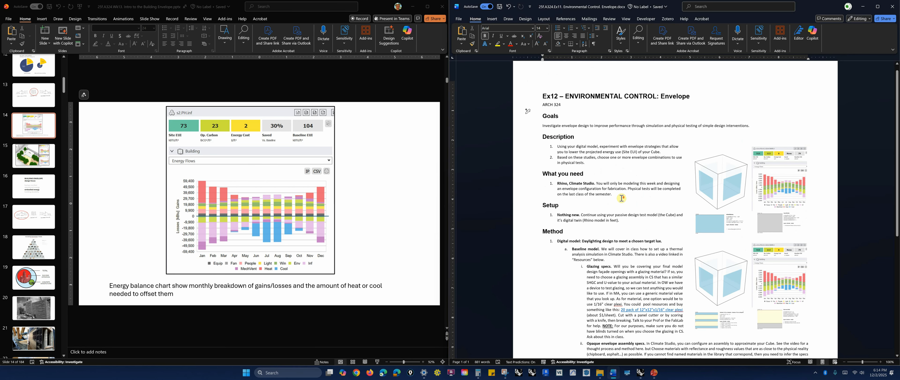
pyautogui.scroll(-4, 632, 184)
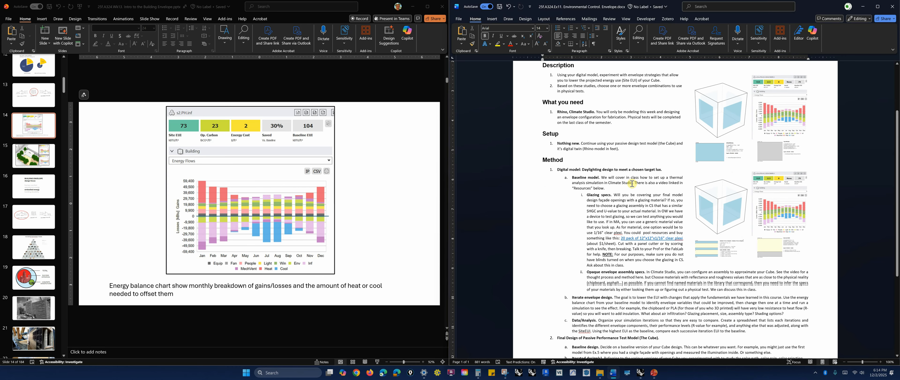
pyautogui.scroll(-2, 631, 183)
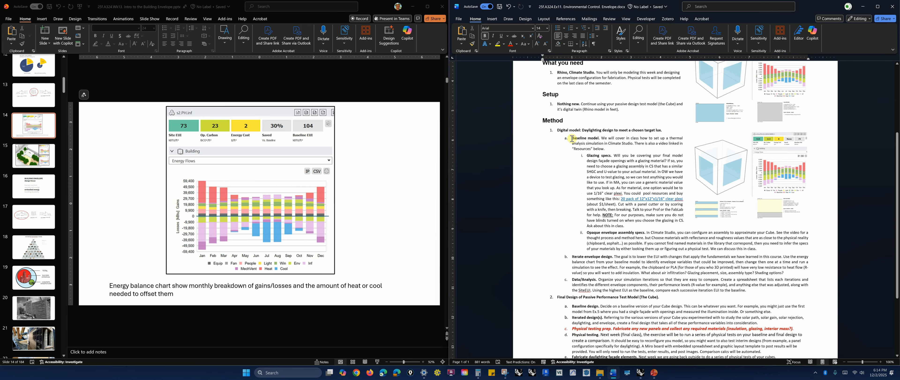
pyautogui.moveTo(572, 138); pyautogui.dragTo(754, 287)
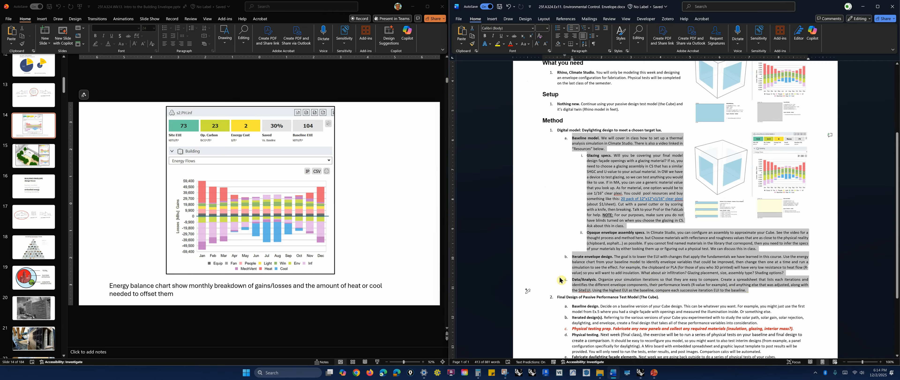
pyautogui.click(559, 274)
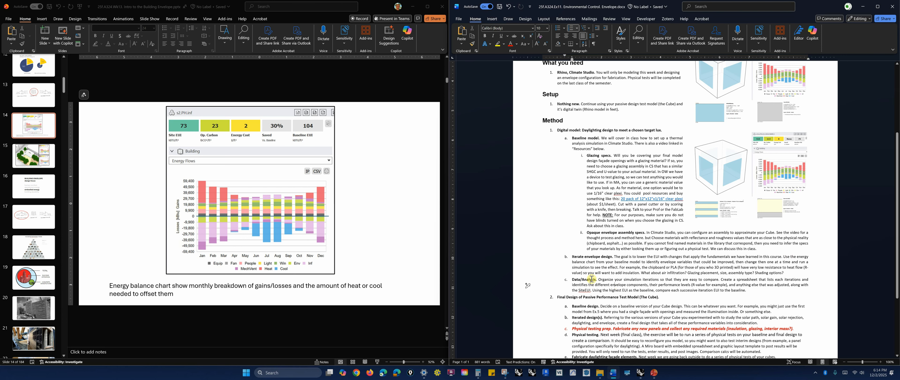
# - Review the handout's Data/Analysis instructions, the Final Design of Passive Performance Test Model part and the Deliverables
pyautogui.moveTo(598, 279); pyautogui.dragTo(747, 290)
pyautogui.scroll(-3, 682, 249)
pyautogui.click(676, 218)
pyautogui.scroll(3, 684, 220)
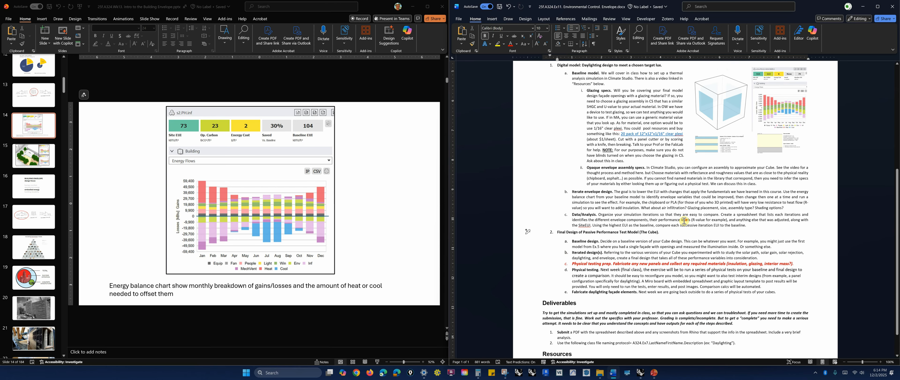
pyautogui.scroll(3, 684, 220)
pyautogui.scroll(-7, 677, 218)
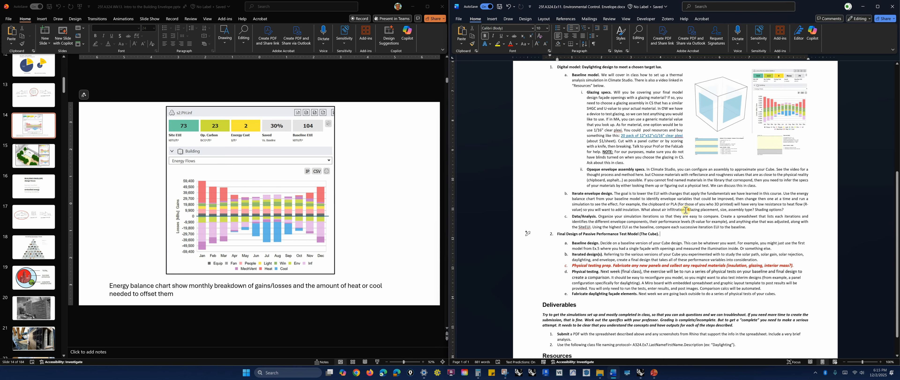
pyautogui.click(629, 267)
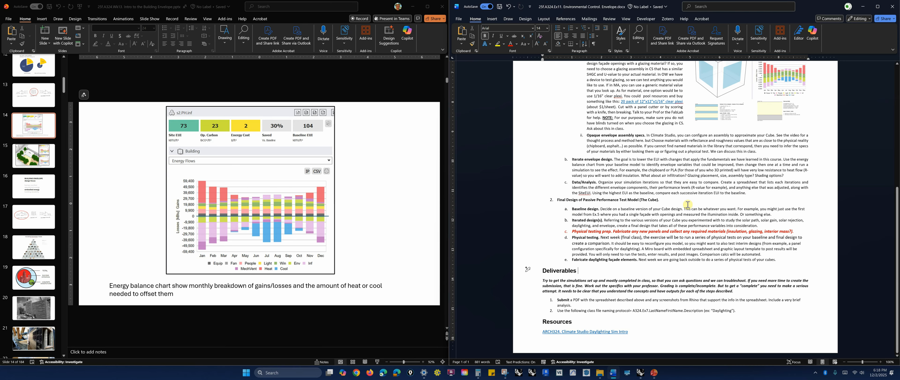
# - Return to the beginning of the handout to show its goals, description, setup and method
pyautogui.scroll(5, 734, 210)
pyautogui.scroll(8, 745, 214)
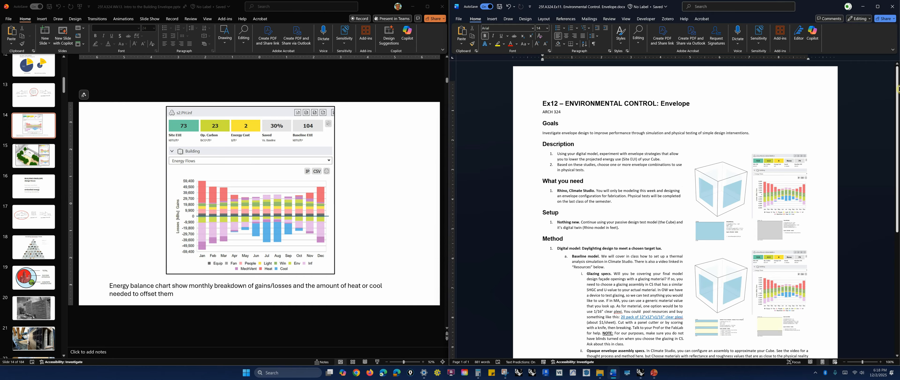
pyautogui.scroll(-1, 897, 103)
pyautogui.moveTo(897, 103); pyautogui.dragTo(897, 106)
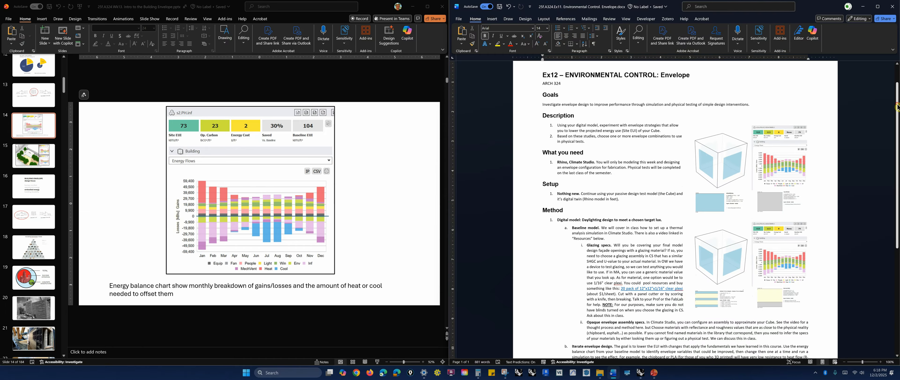
pyautogui.click(452, 372)
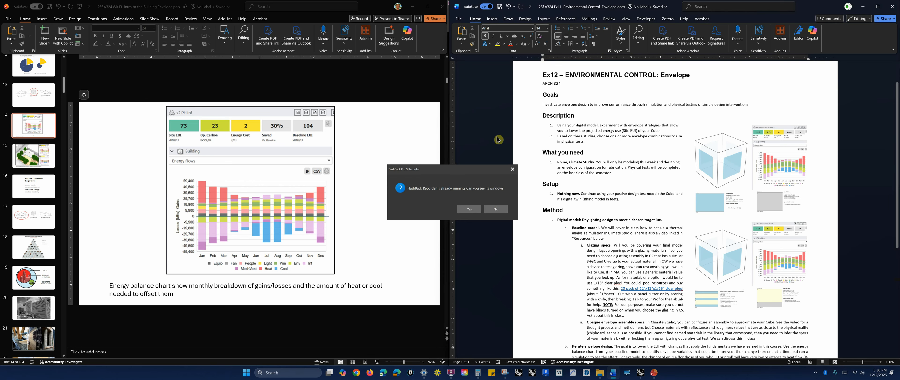
pyautogui.click(474, 209)
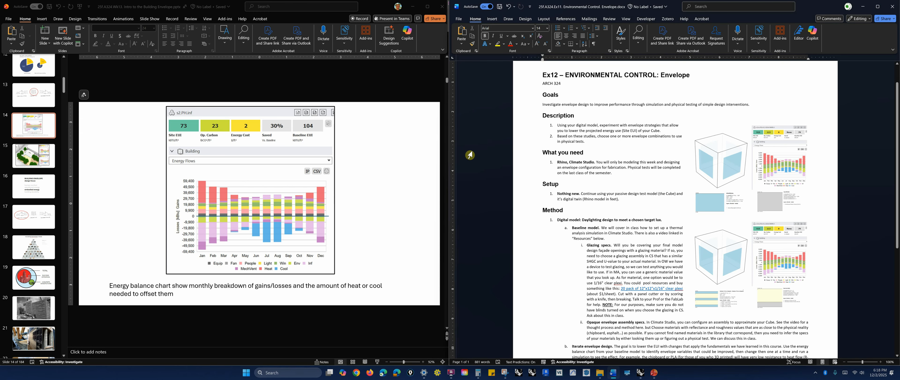
pyautogui.moveTo(451, 373)
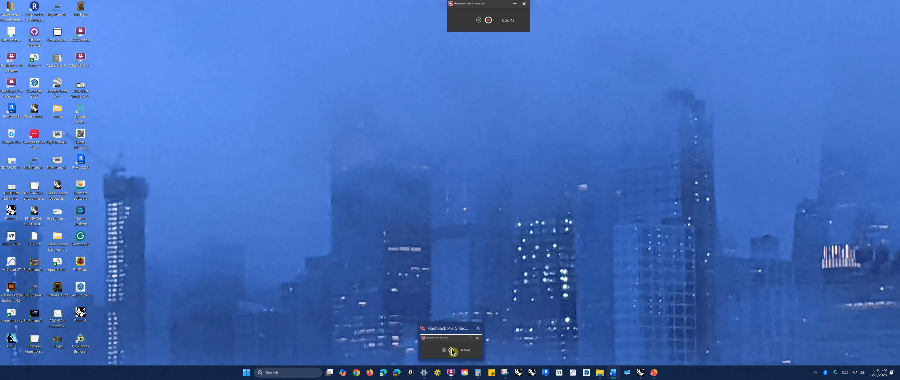
pyautogui.click(452, 352)
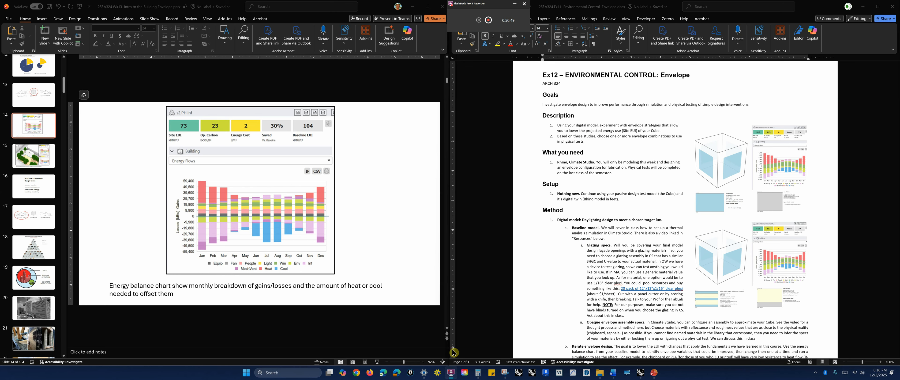